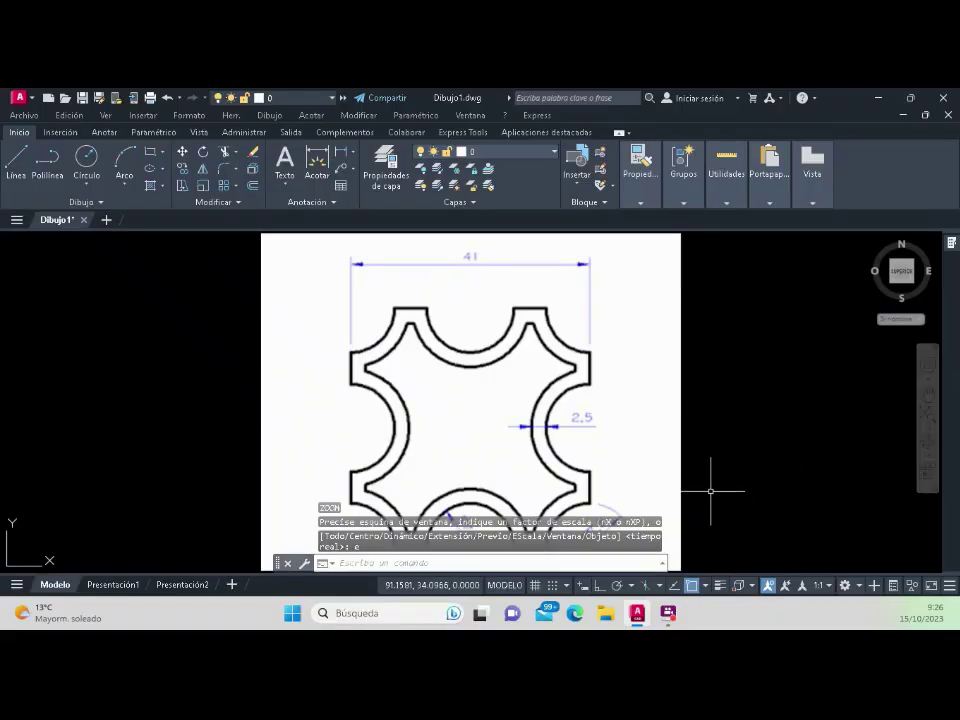
{"action": "key", "text": "Return"}
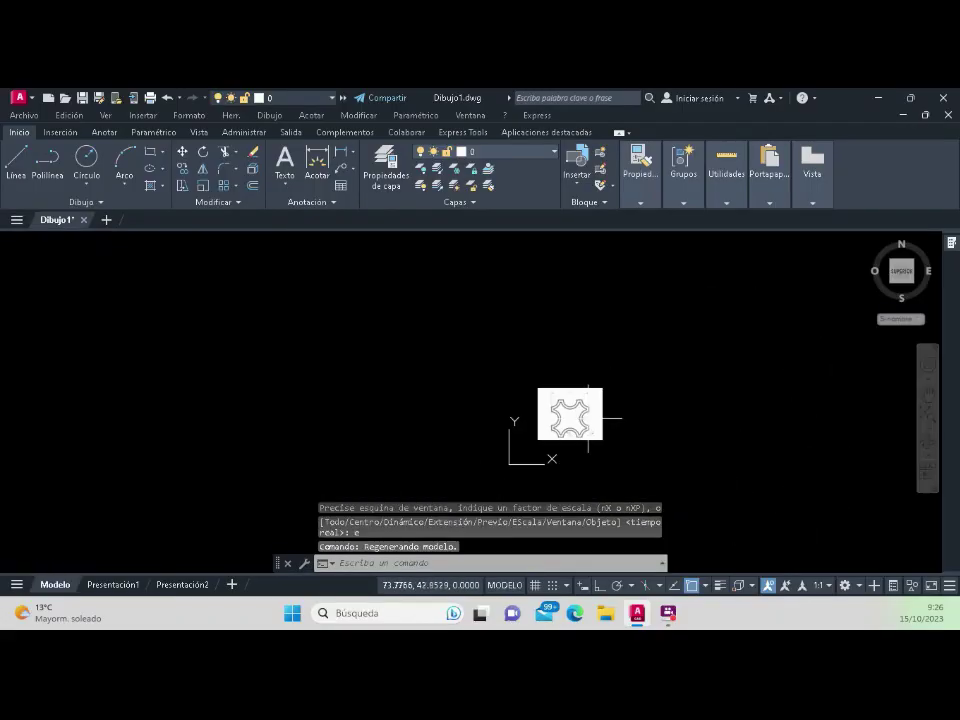
{"action": "scroll", "coordinate": [589, 418], "scroll_direction": "down", "scroll_amount": 5}
{"action": "scroll", "coordinate": [589, 410], "scroll_direction": "up", "scroll_amount": 3}
{"action": "scroll", "coordinate": [584, 430], "scroll_direction": "up", "scroll_amount": 3}
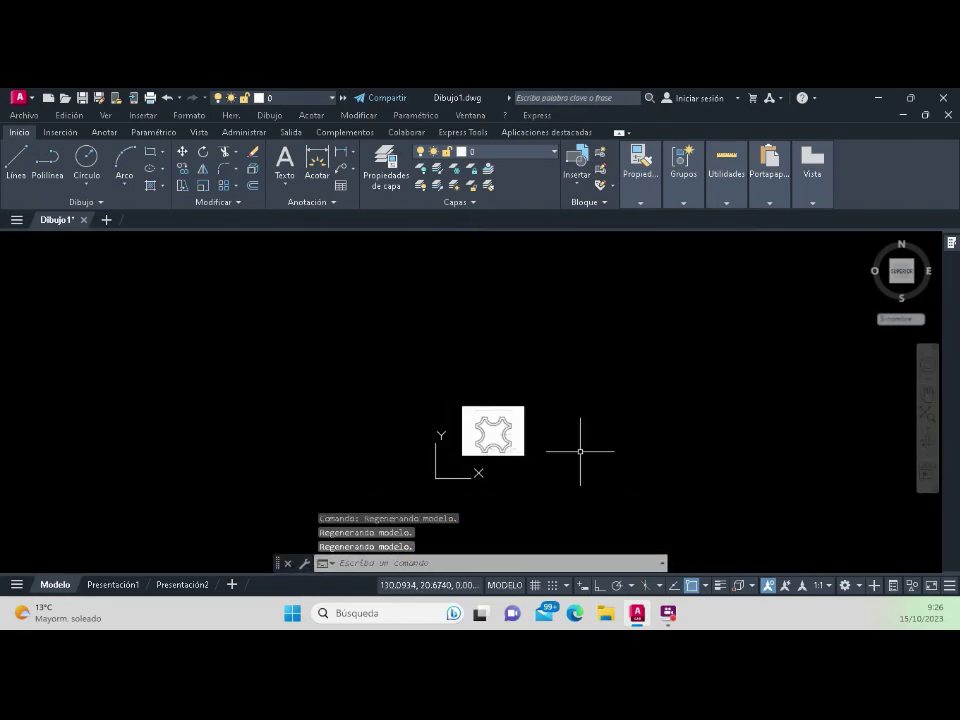
{"action": "scroll", "coordinate": [550, 449], "scroll_direction": "up", "scroll_amount": 3}
{"action": "scroll", "coordinate": [449, 424], "scroll_direction": "down", "scroll_amount": 2}
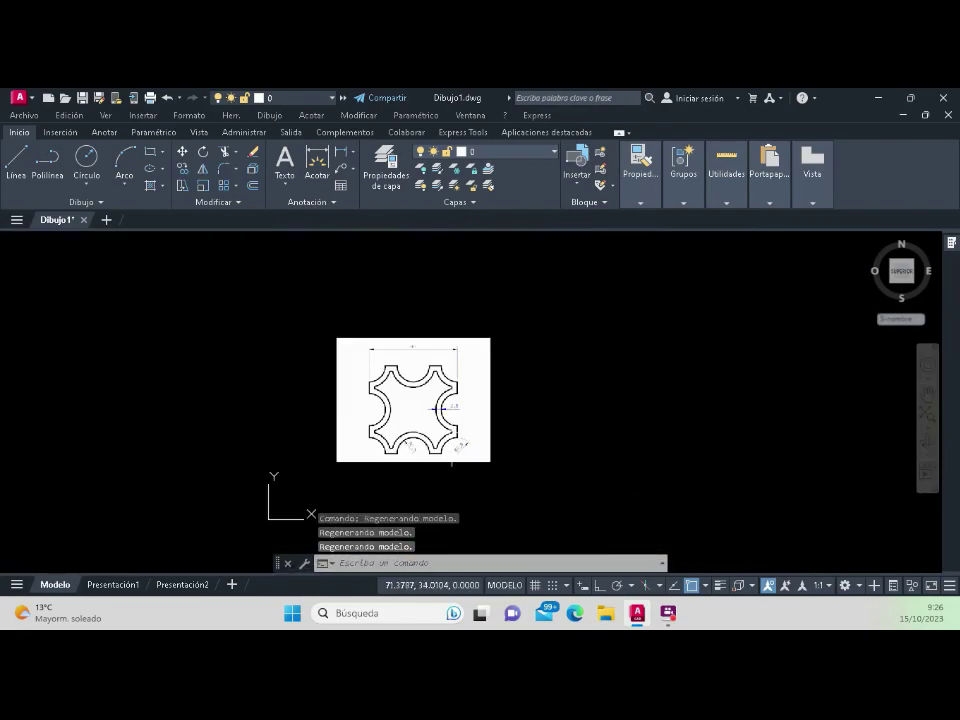
{"action": "scroll", "coordinate": [449, 423], "scroll_direction": "up", "scroll_amount": 2}
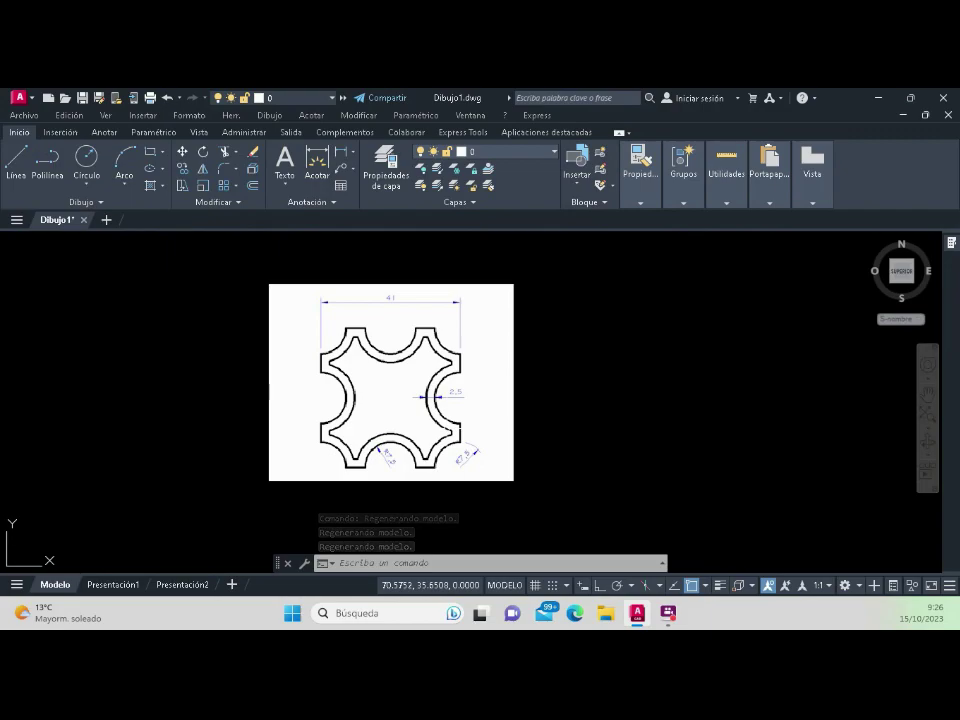
{"action": "scroll", "coordinate": [405, 421], "scroll_direction": "up", "scroll_amount": 2}
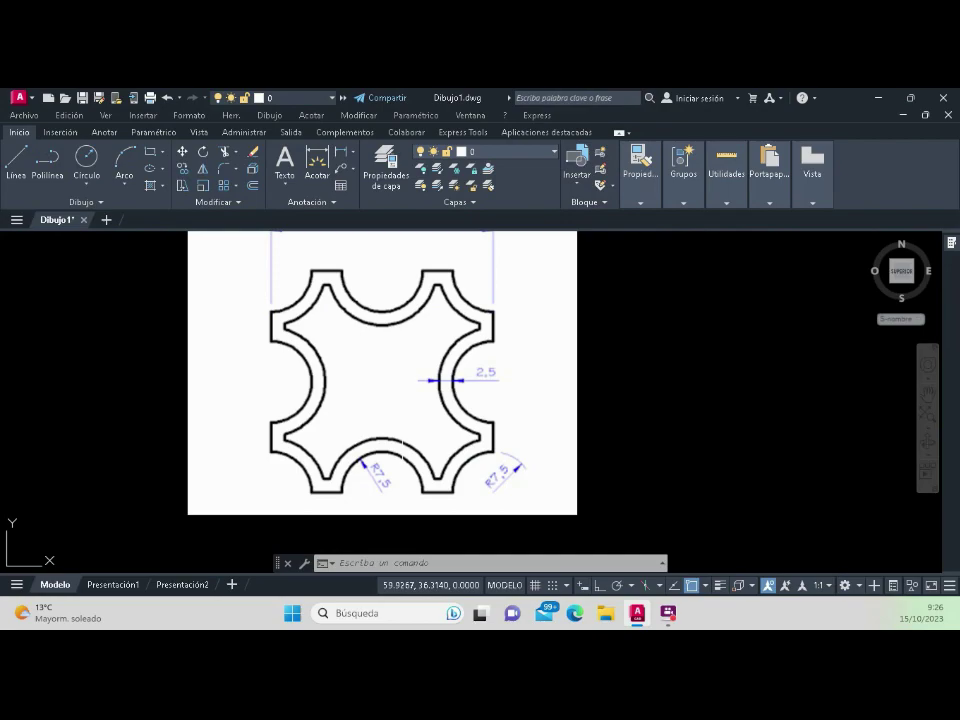
{"action": "scroll", "coordinate": [385, 383], "scroll_direction": "down", "scroll_amount": 5}
{"action": "scroll", "coordinate": [385, 383], "scroll_direction": "up", "scroll_amount": 2}
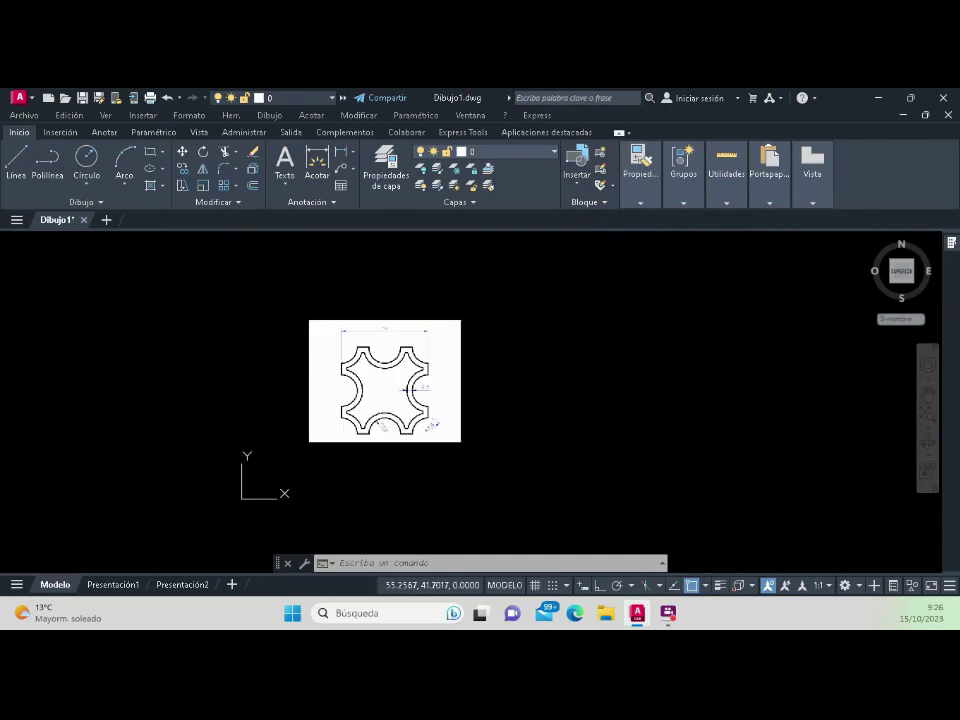
{"action": "scroll", "coordinate": [385, 383], "scroll_direction": "up", "scroll_amount": 4}
{"action": "scroll", "coordinate": [374, 370], "scroll_direction": "down", "scroll_amount": 2}
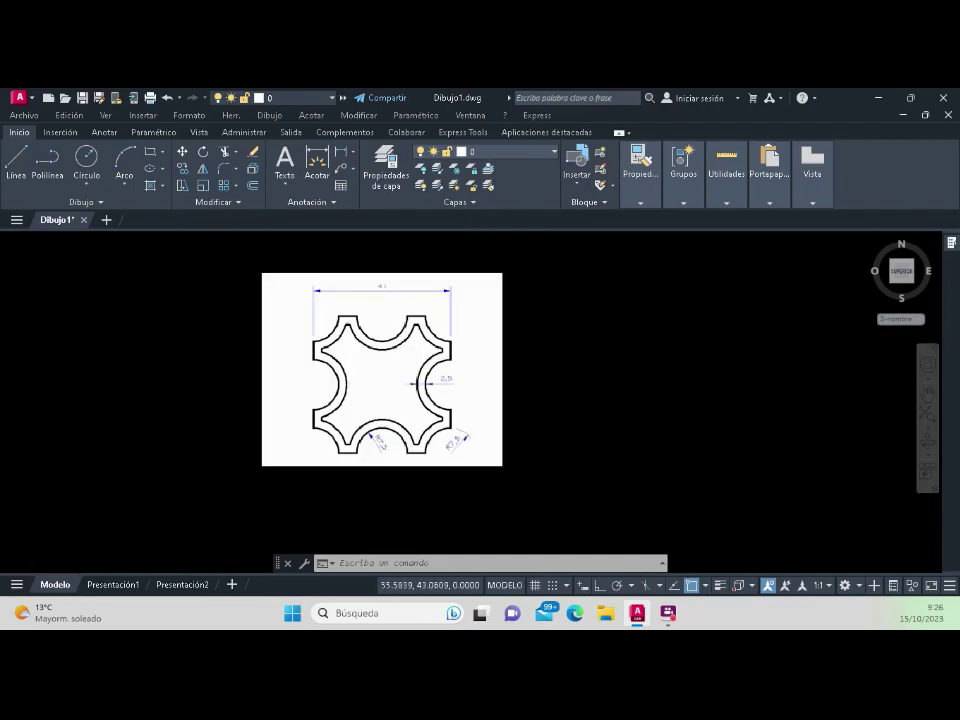
{"action": "scroll", "coordinate": [374, 370], "scroll_direction": "up", "scroll_amount": 2}
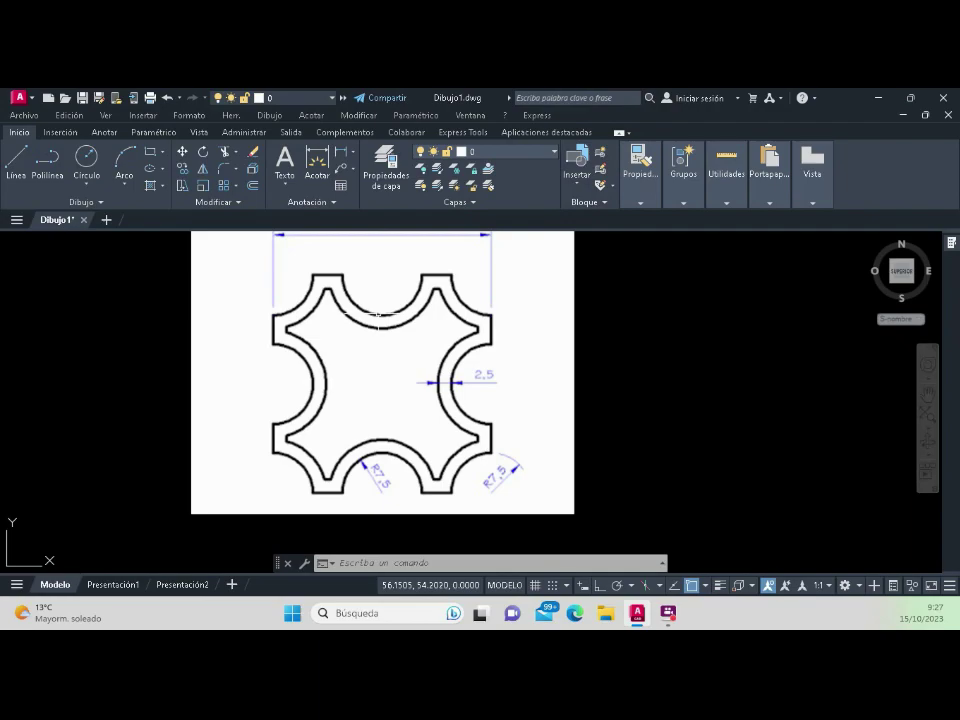
{"action": "scroll", "coordinate": [360, 316], "scroll_direction": "down", "scroll_amount": 2}
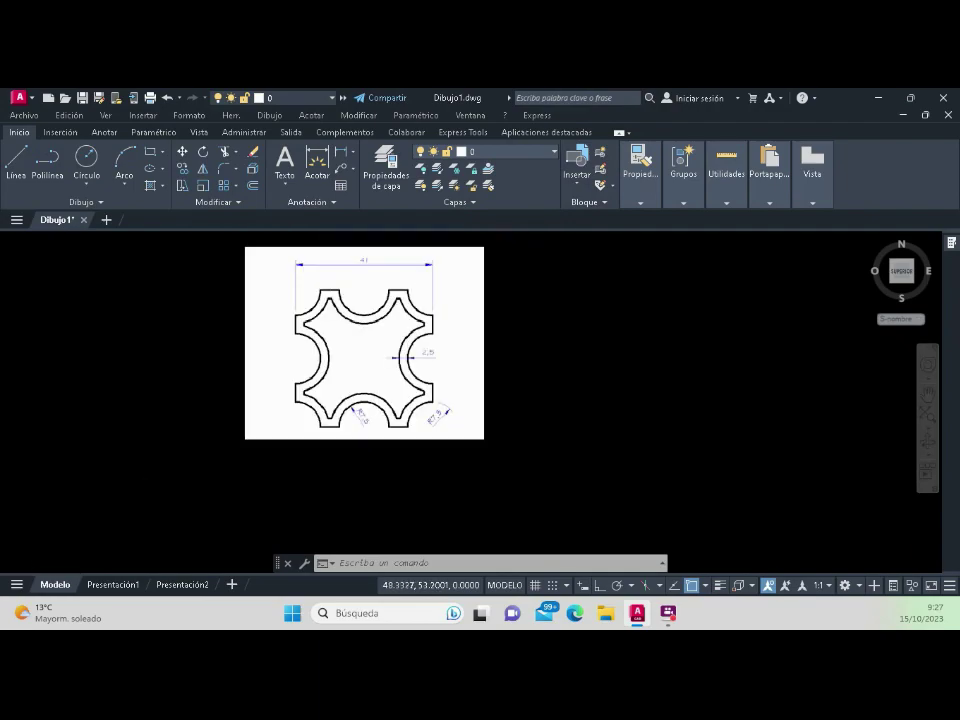
{"action": "scroll", "coordinate": [340, 316], "scroll_direction": "down", "scroll_amount": 2}
{"action": "scroll", "coordinate": [352, 288], "scroll_direction": "up", "scroll_amount": 6}
{"action": "scroll", "coordinate": [346, 326], "scroll_direction": "down", "scroll_amount": 2}
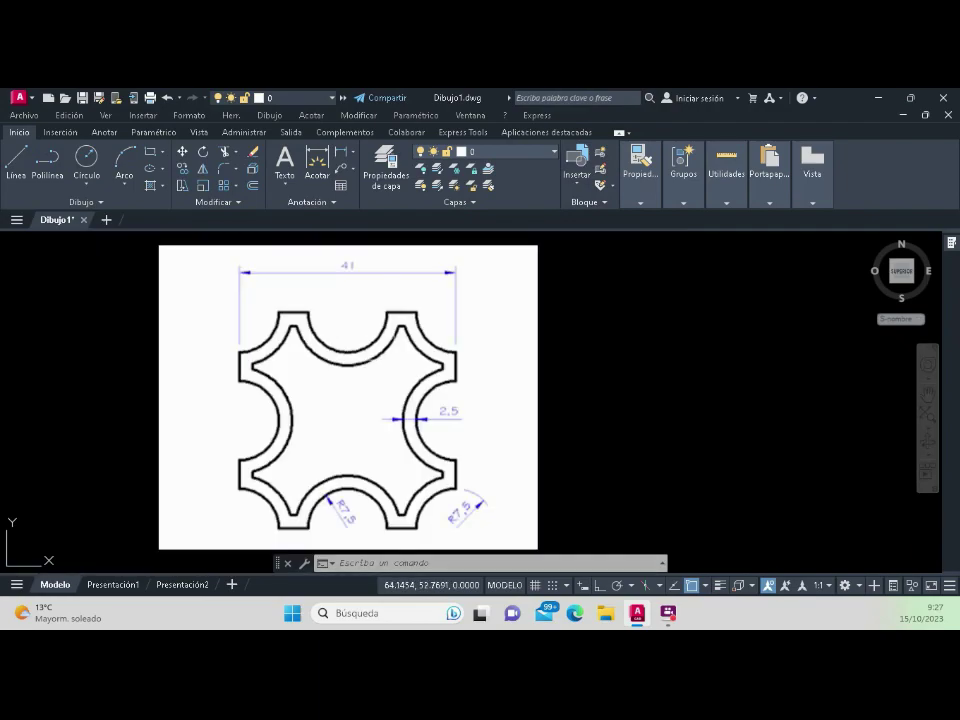
{"action": "scroll", "coordinate": [343, 360], "scroll_direction": "down", "scroll_amount": 2}
{"action": "scroll", "coordinate": [387, 400], "scroll_direction": "up", "scroll_amount": 1}
{"action": "scroll", "coordinate": [364, 324], "scroll_direction": "up", "scroll_amount": 2}
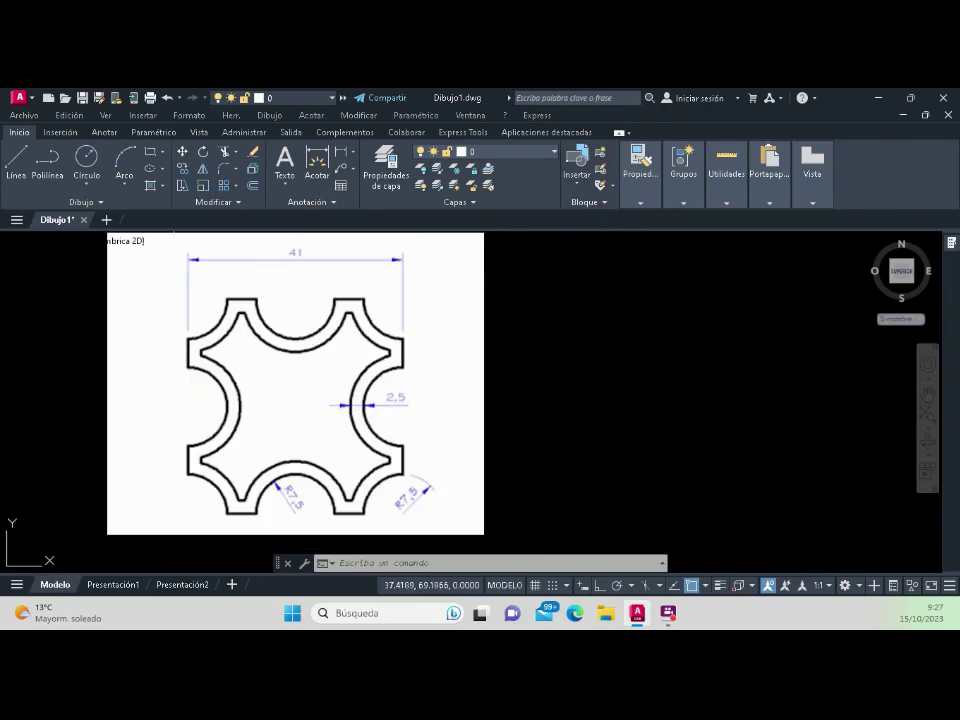
{"action": "left_click", "coordinate": [171, 243]}
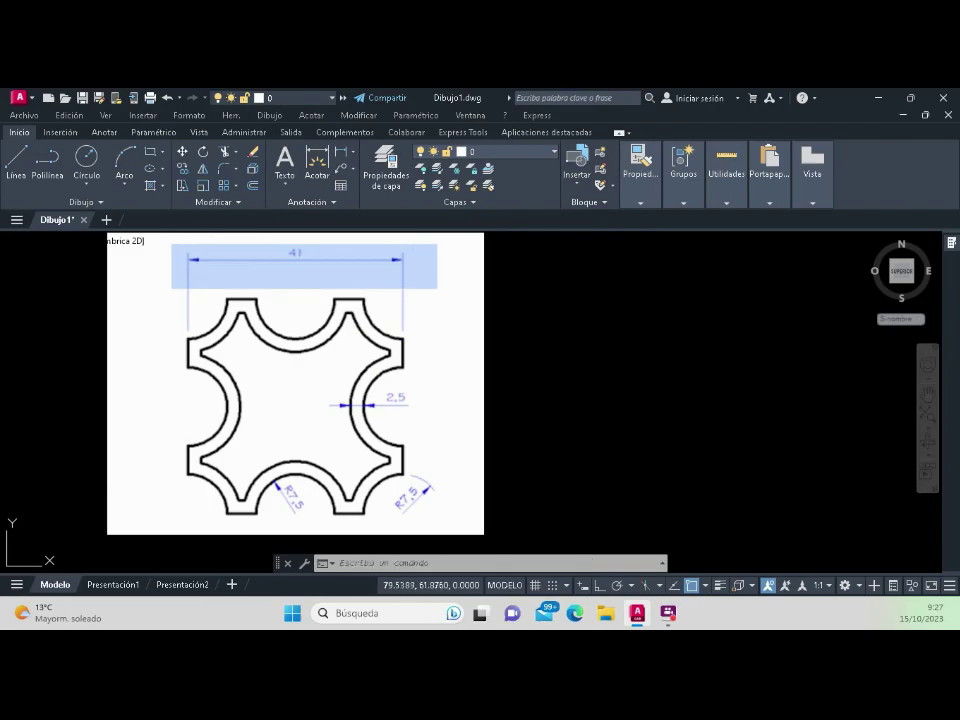
{"action": "left_click", "coordinate": [438, 289]}
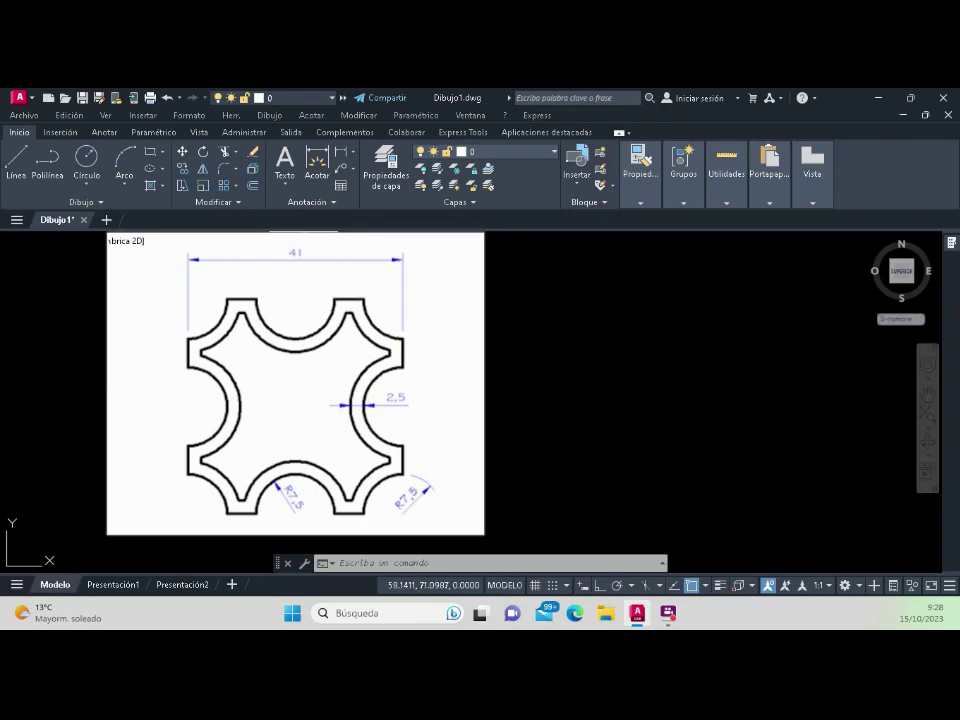
{"action": "left_click", "coordinate": [280, 252]}
{"action": "left_click", "coordinate": [330, 268]}
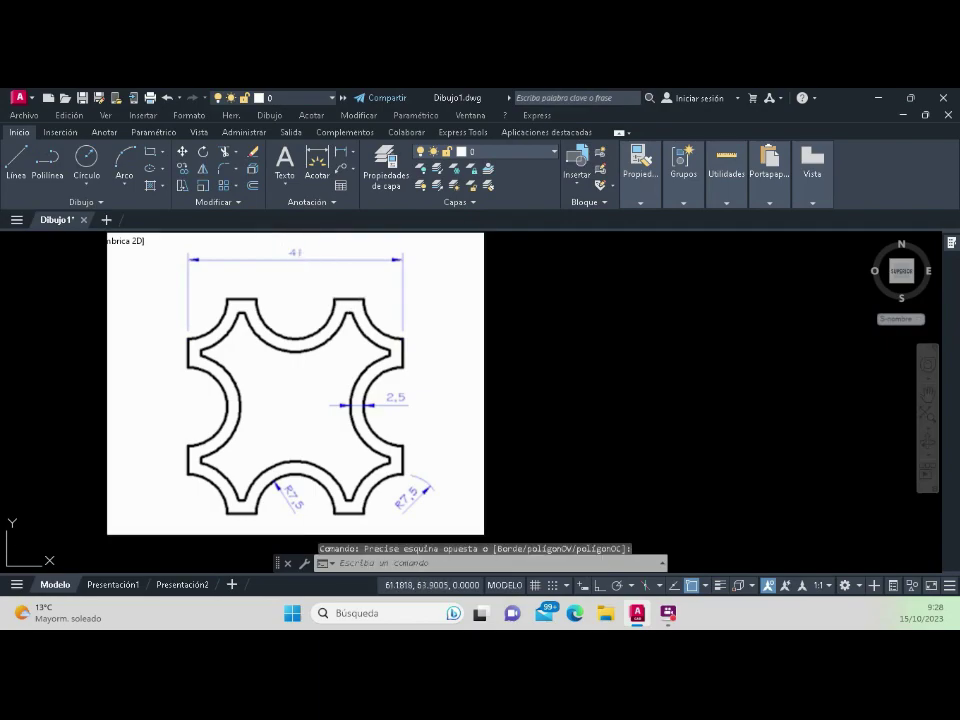
{"action": "scroll", "coordinate": [305, 331], "scroll_direction": "down", "scroll_amount": 5}
{"action": "middle_click_drag", "start_coordinate": [465, 336], "coordinate": [407, 336]}
{"action": "scroll", "coordinate": [247, 330], "scroll_direction": "up", "scroll_amount": 2}
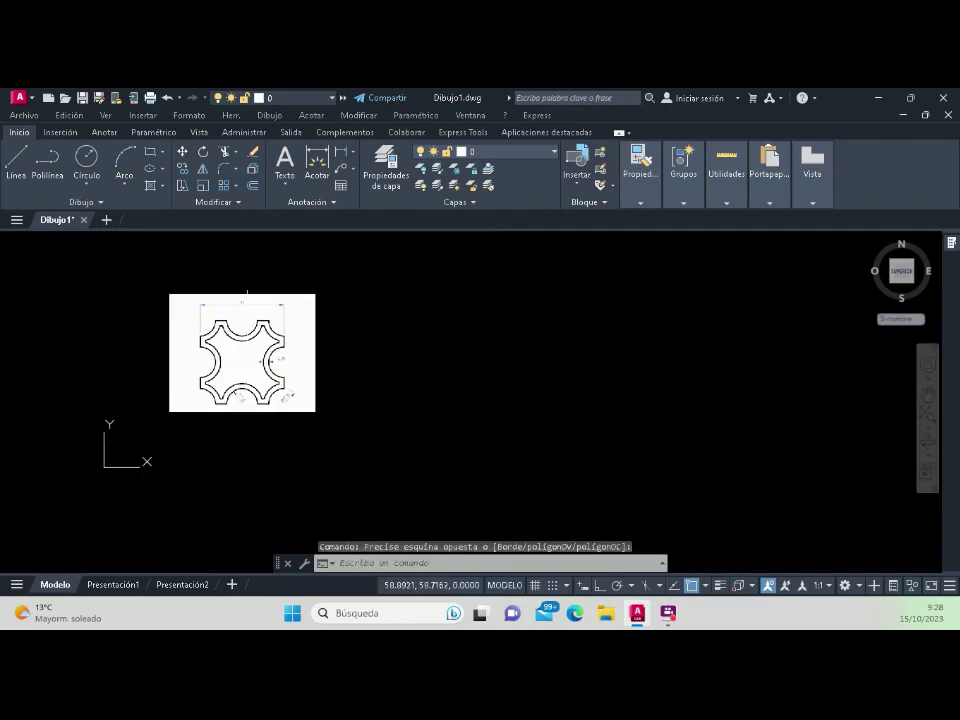
{"action": "scroll", "coordinate": [250, 322], "scroll_direction": "up", "scroll_amount": 2}
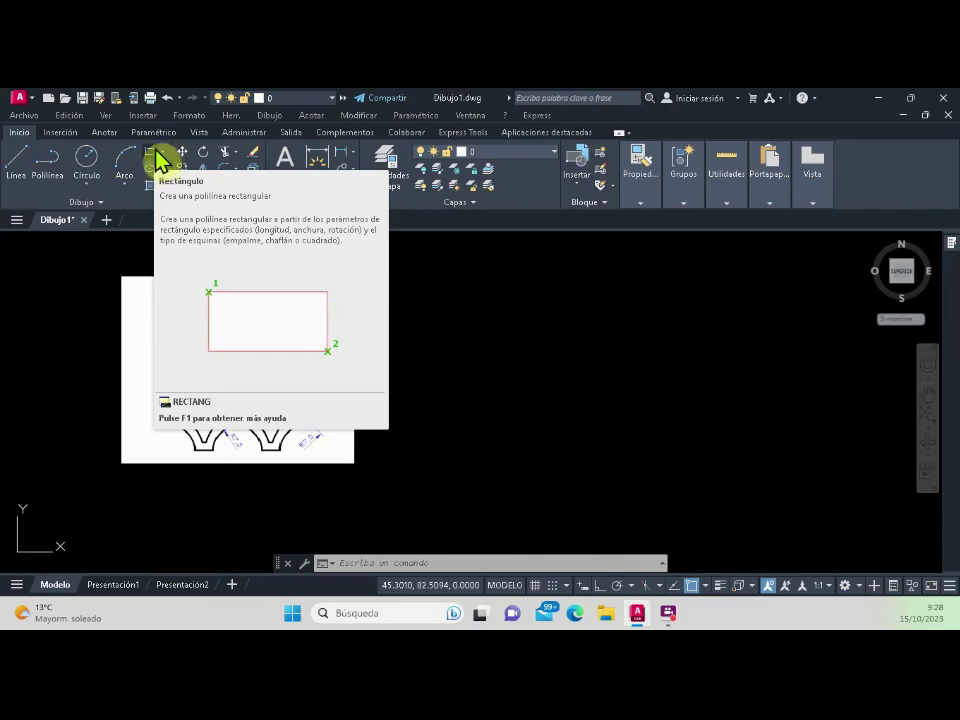
Start a rectangle with its first corner placed just right of the reference image.
{"action": "left_click", "coordinate": [157, 160]}
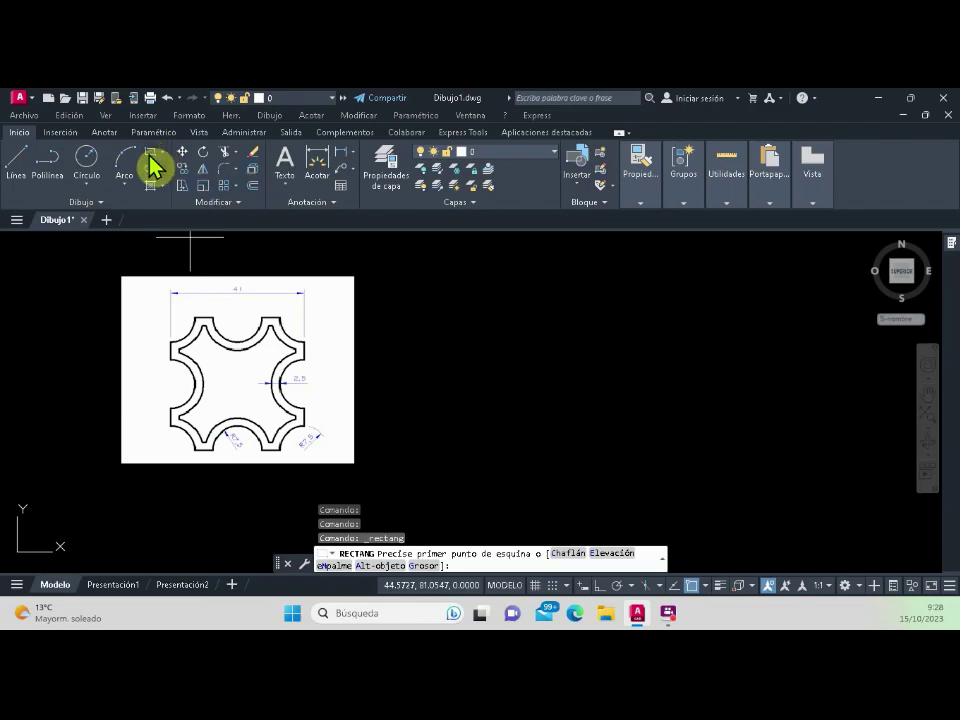
{"action": "left_click", "coordinate": [495, 504]}
{"action": "type", "text": "@4"}
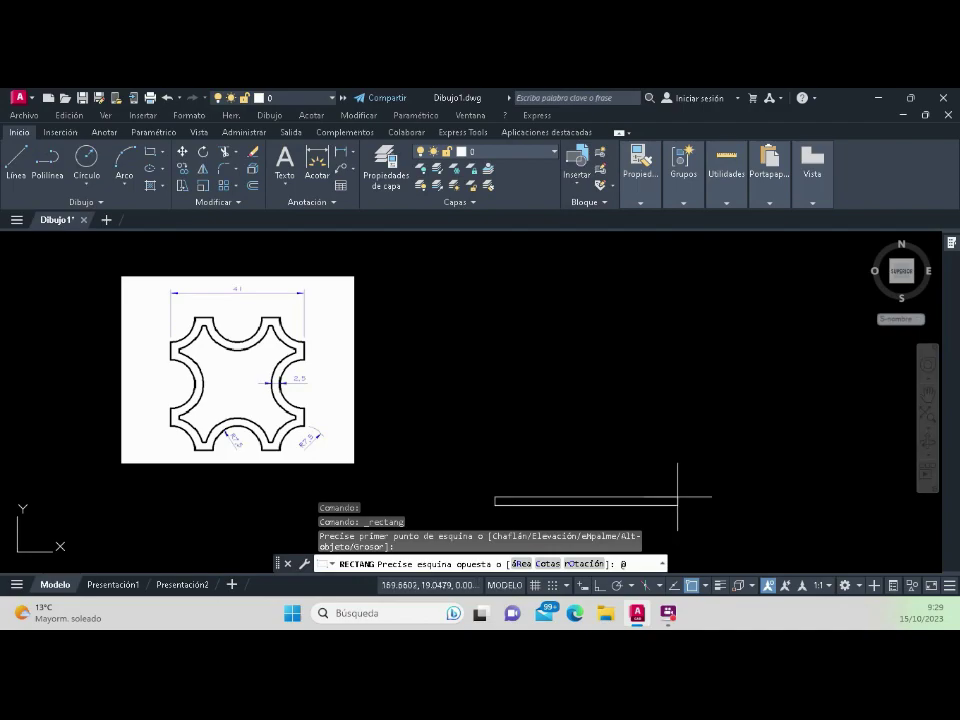
{"action": "type", "text": "1"}
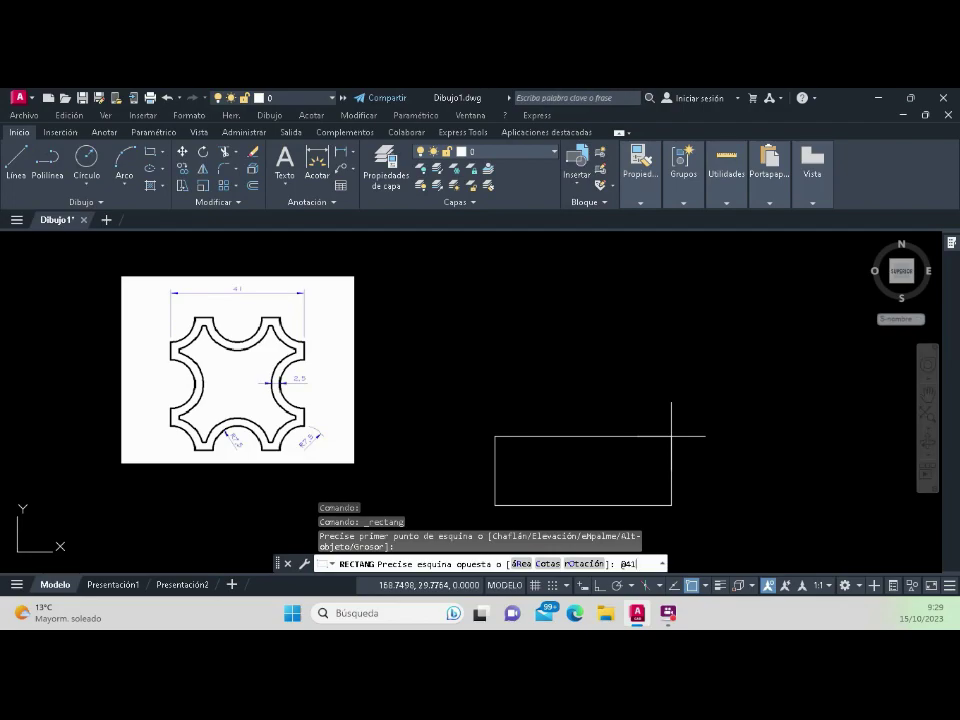
{"action": "type", "text": ","}
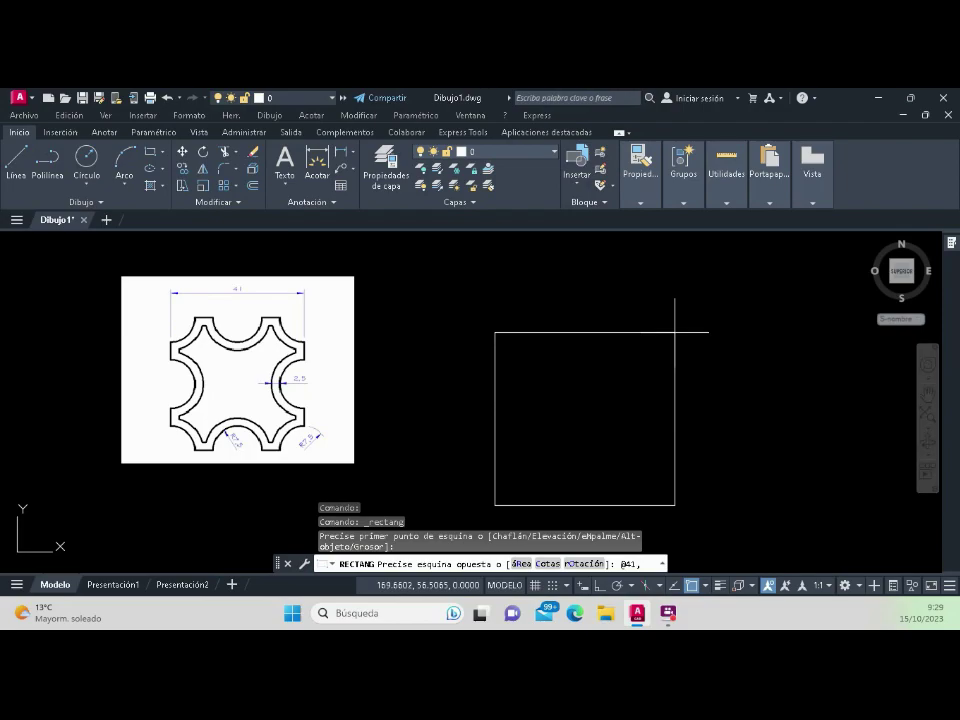
{"action": "scroll", "coordinate": [622, 430], "scroll_direction": "down", "scroll_amount": 5}
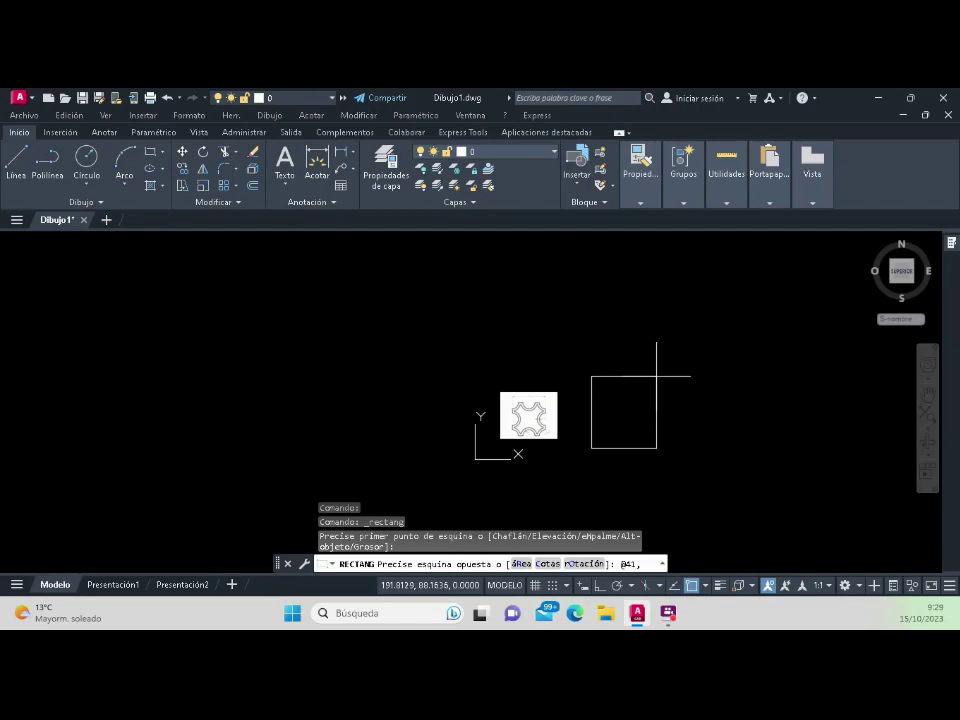
{"action": "type", "text": "41"}
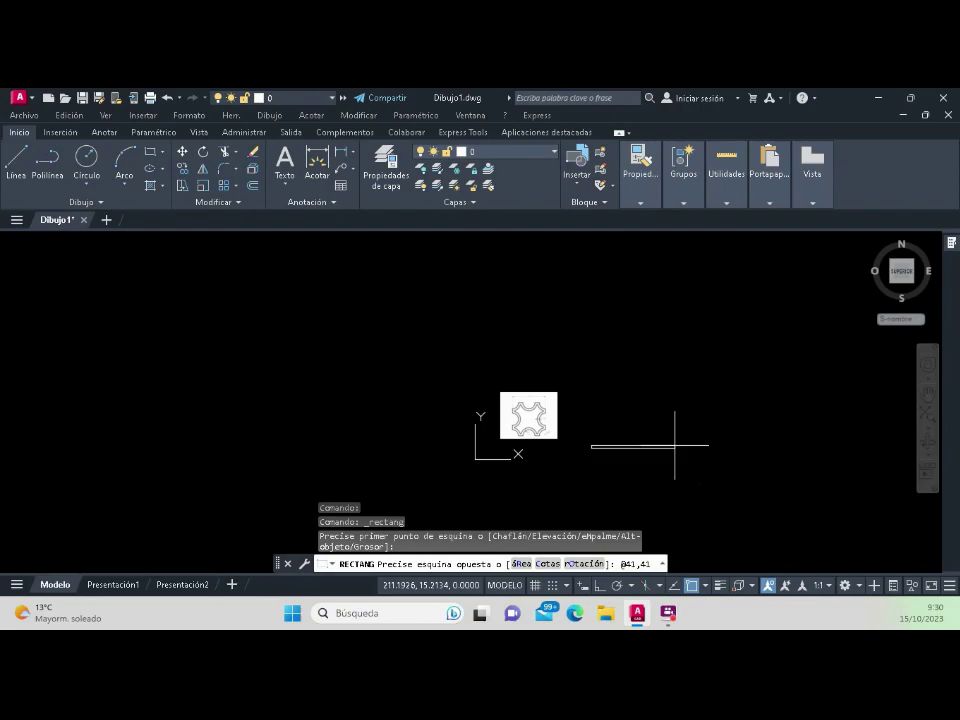
{"action": "key", "text": "Return"}
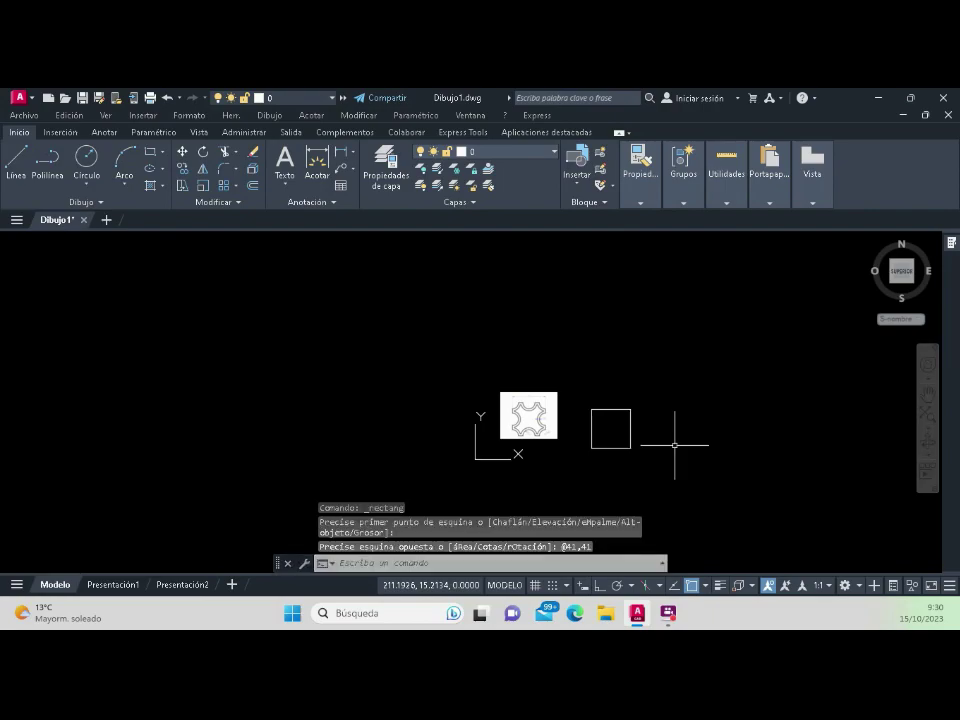
Zoom in and select the new 41 × 41 square.
{"action": "scroll", "coordinate": [612, 433], "scroll_direction": "up", "scroll_amount": 1}
{"action": "scroll", "coordinate": [602, 444], "scroll_direction": "up", "scroll_amount": 3}
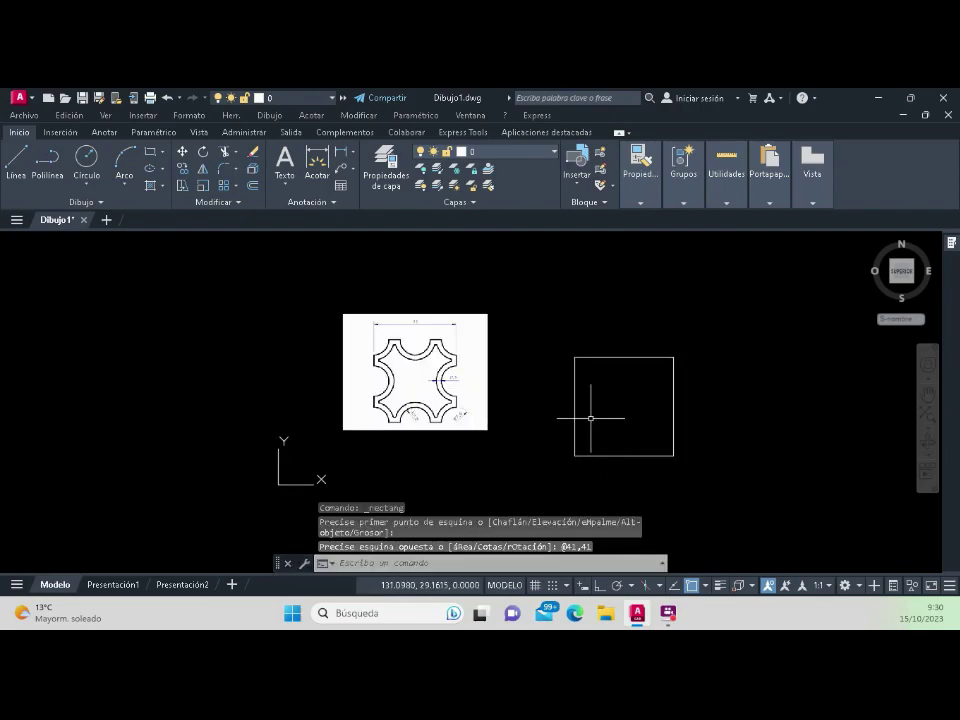
{"action": "scroll", "coordinate": [627, 375], "scroll_direction": "up", "scroll_amount": 4}
{"action": "scroll", "coordinate": [542, 381], "scroll_direction": "down", "scroll_amount": 4}
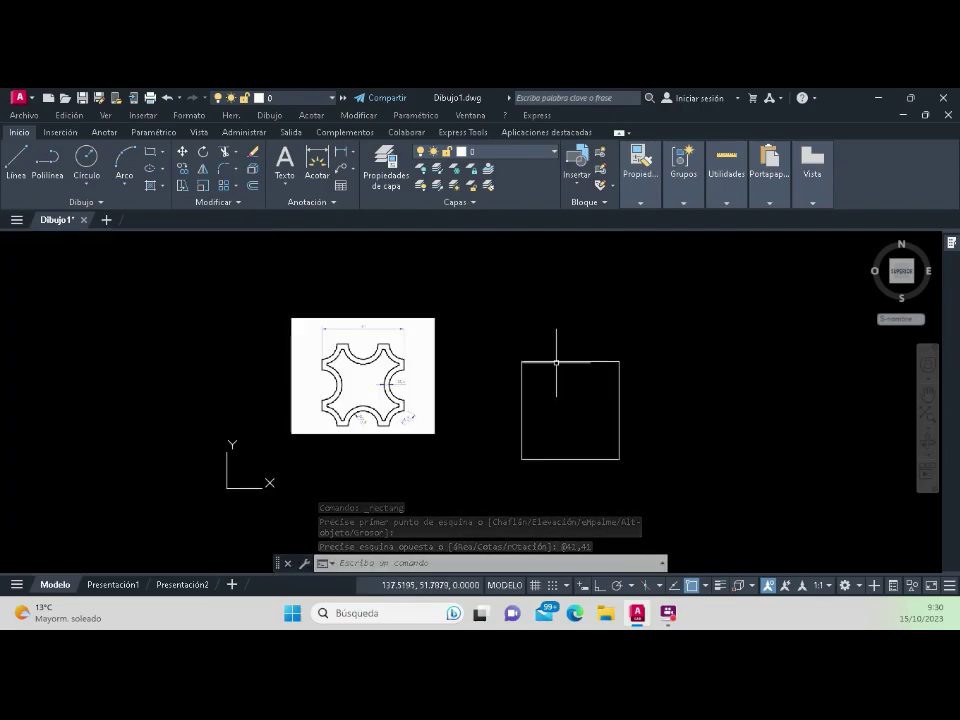
{"action": "left_click", "coordinate": [556, 362]}
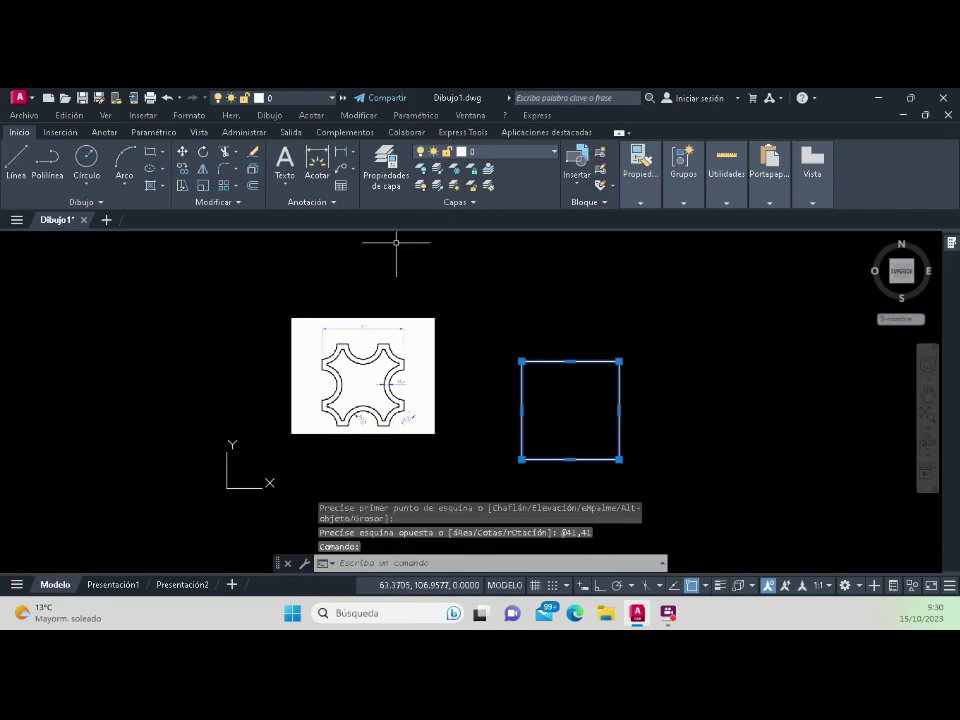
{"action": "left_click", "coordinate": [182, 152]}
{"action": "left_click", "coordinate": [620, 410]}
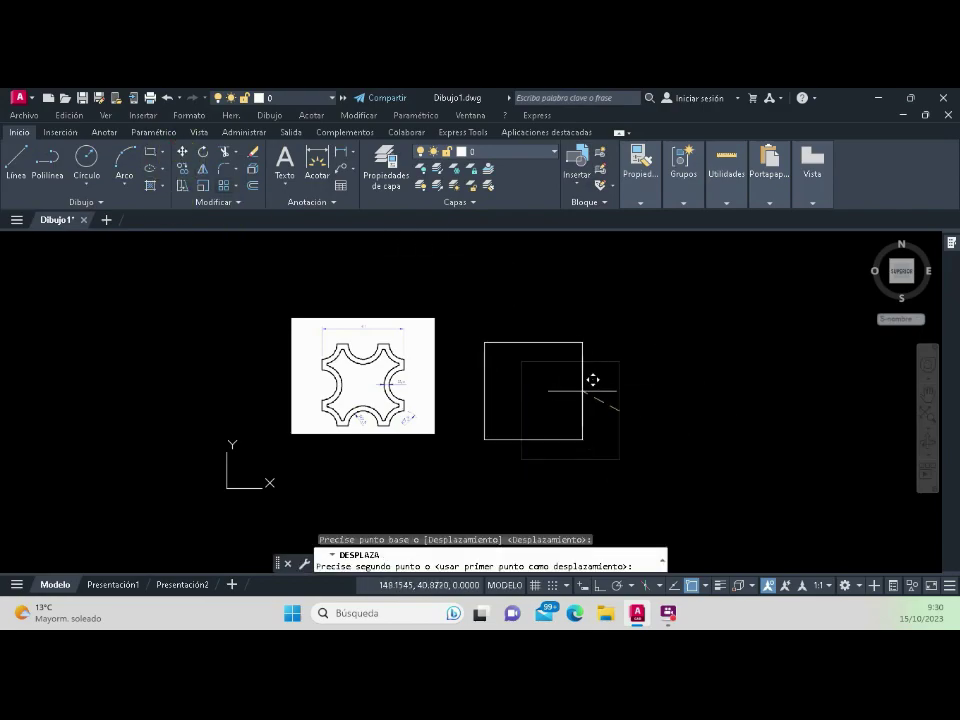
{"action": "left_click", "coordinate": [559, 378]}
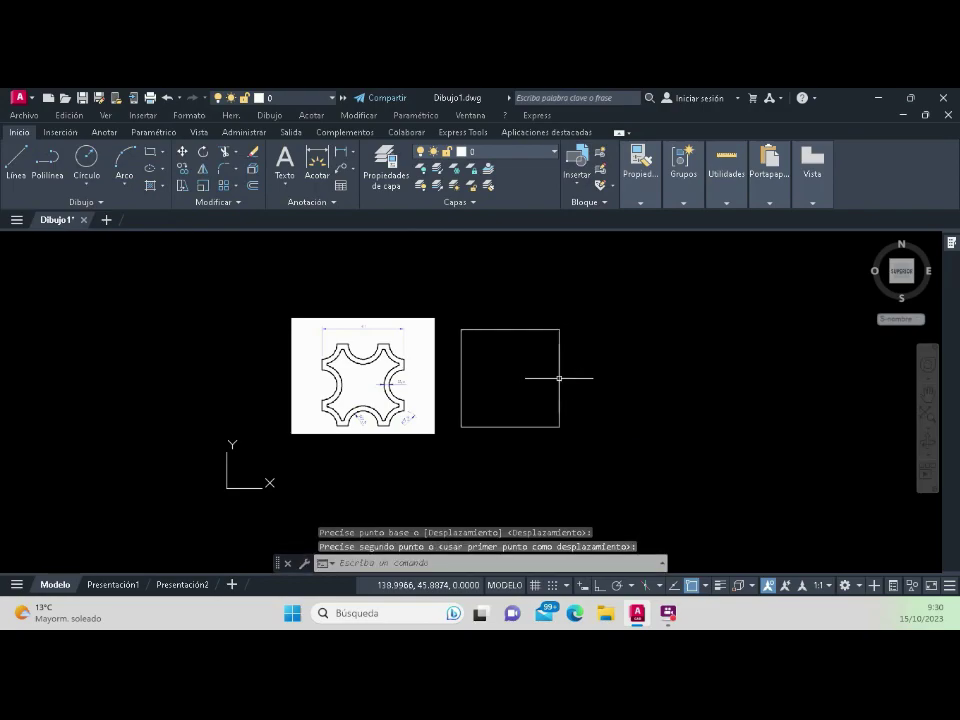
{"action": "scroll", "coordinate": [446, 386], "scroll_direction": "up", "scroll_amount": 4}
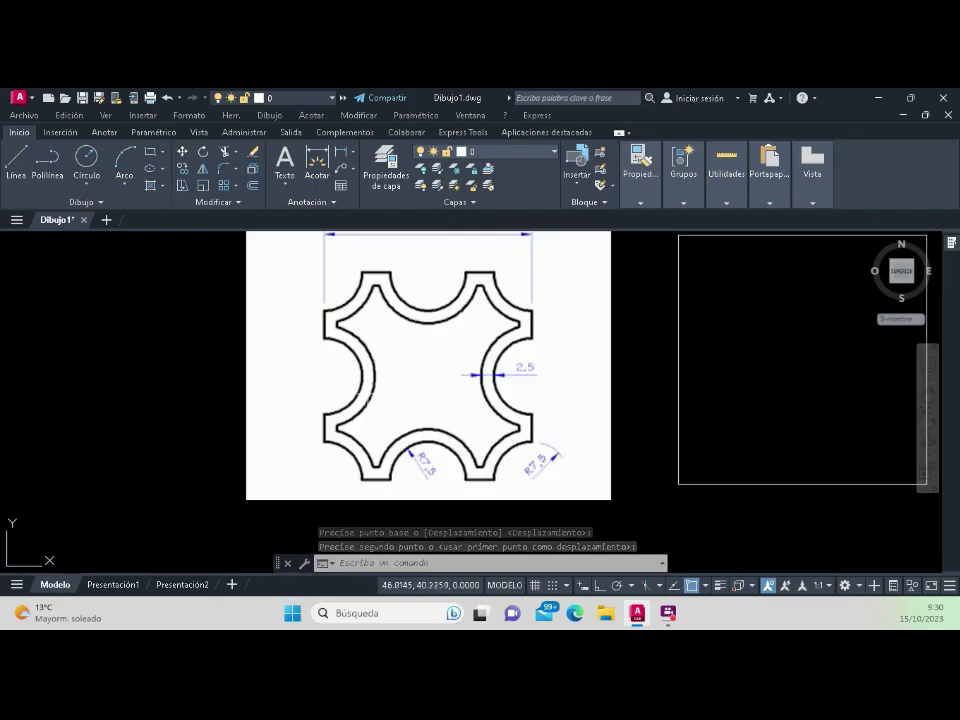
{"action": "scroll", "coordinate": [470, 389], "scroll_direction": "down", "scroll_amount": 4}
{"action": "scroll", "coordinate": [445, 389], "scroll_direction": "up", "scroll_amount": 2}
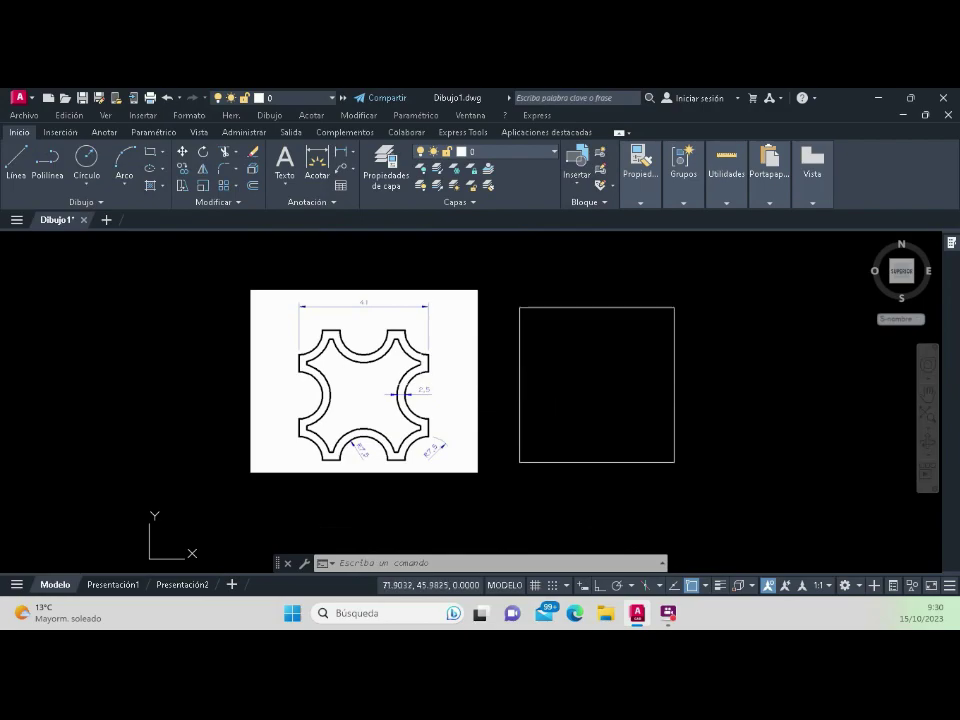
{"action": "scroll", "coordinate": [423, 385], "scroll_direction": "up", "scroll_amount": 3}
{"action": "scroll", "coordinate": [423, 385], "scroll_direction": "up", "scroll_amount": 4}
{"action": "left_click", "coordinate": [481, 443]}
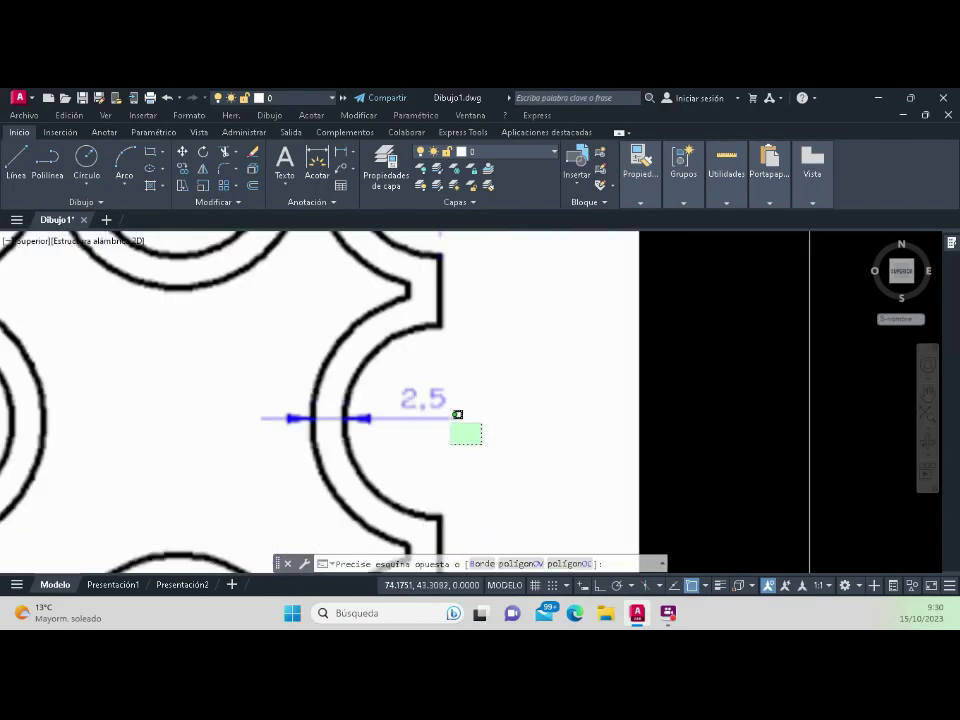
{"action": "left_click", "coordinate": [378, 369]}
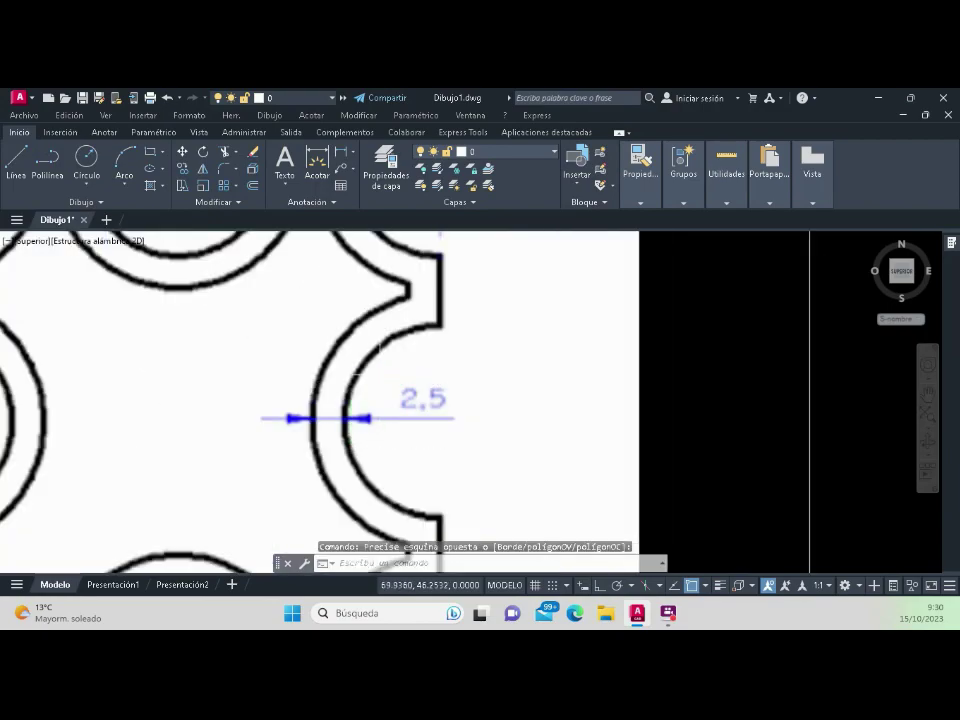
{"action": "left_click", "coordinate": [373, 393]}
{"action": "left_click", "coordinate": [313, 356]}
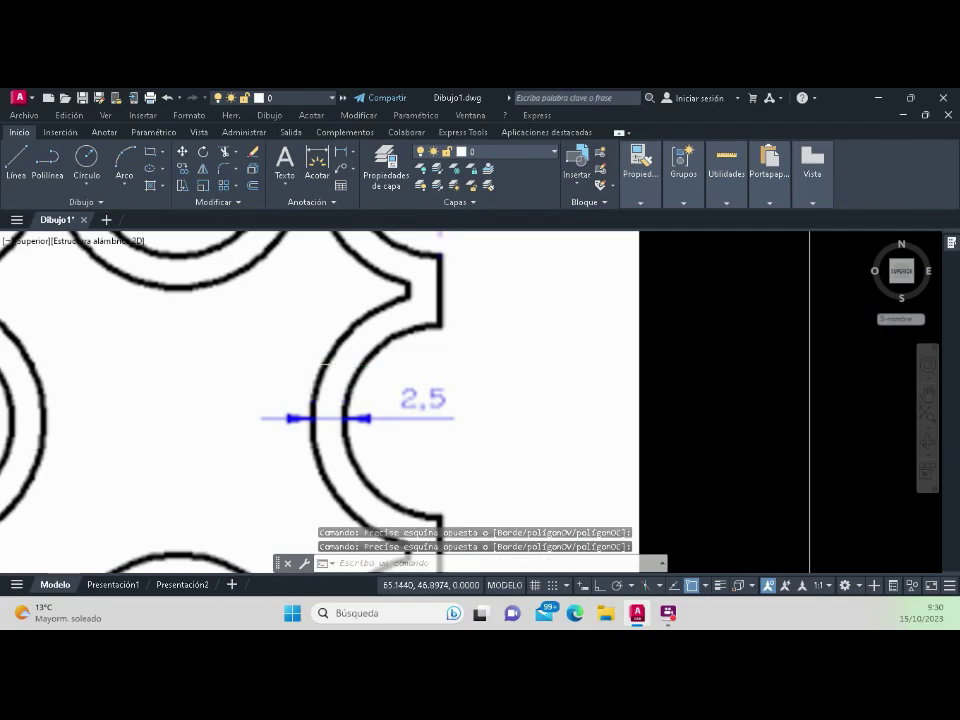
{"action": "scroll", "coordinate": [355, 372], "scroll_direction": "down", "scroll_amount": 7}
{"action": "scroll", "coordinate": [461, 388], "scroll_direction": "down", "scroll_amount": 2}
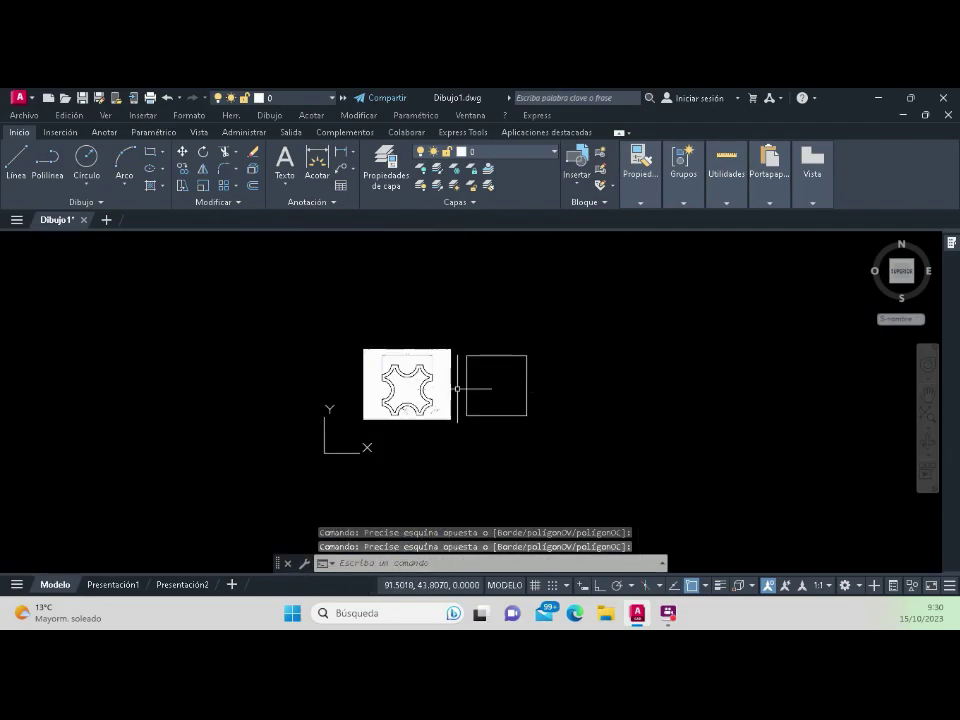
{"action": "scroll", "coordinate": [461, 388], "scroll_direction": "up", "scroll_amount": 1}
{"action": "scroll", "coordinate": [472, 393], "scroll_direction": "up", "scroll_amount": 2}
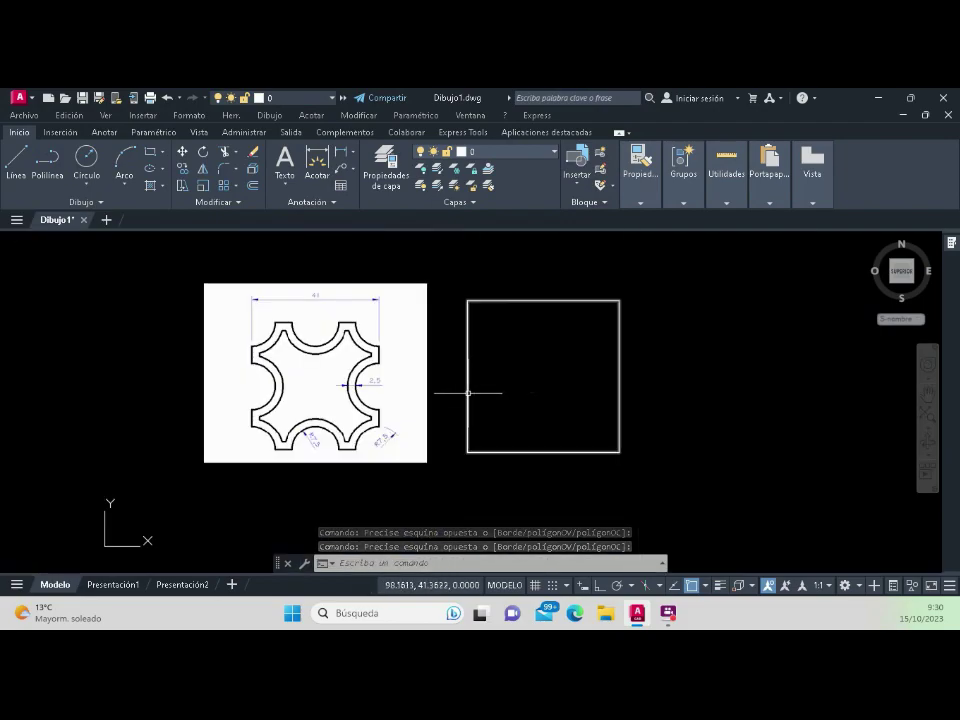
Start an Offset (Desfase) with distance 2.5, which accidentally opens File Explorer.
{"action": "left_click", "coordinate": [255, 188]}
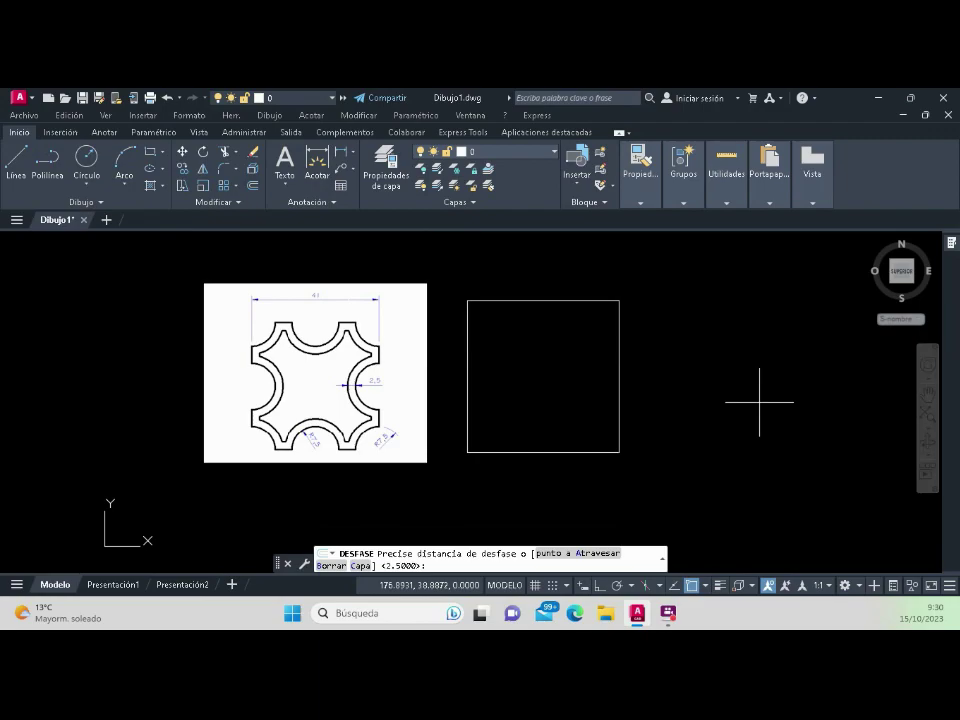
{"action": "type", "text": "2.5"}
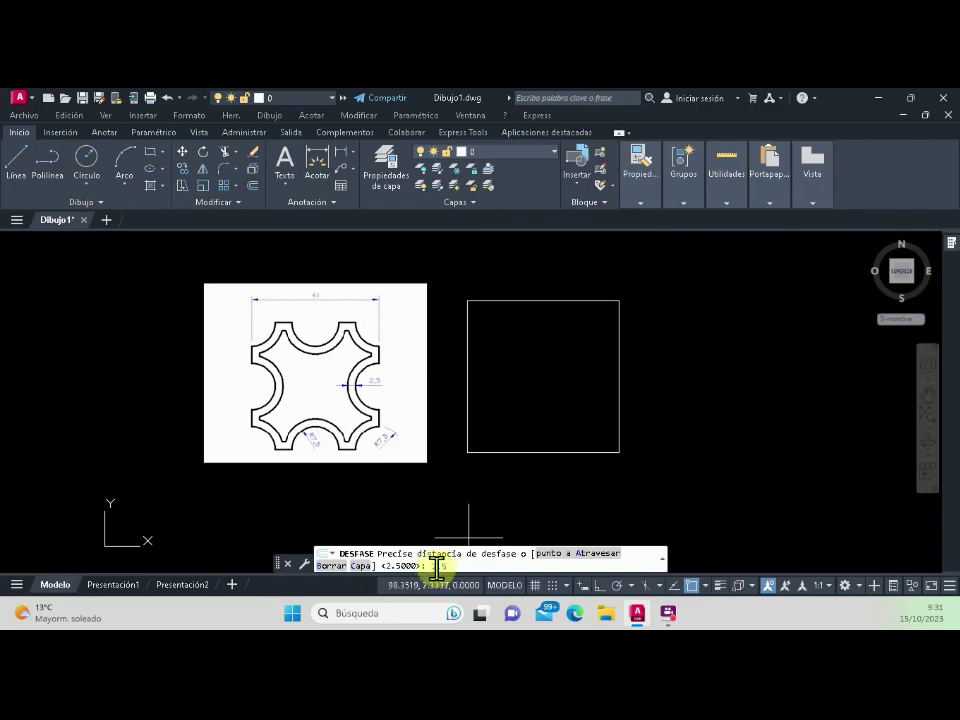
{"action": "key", "text": "super+e"}
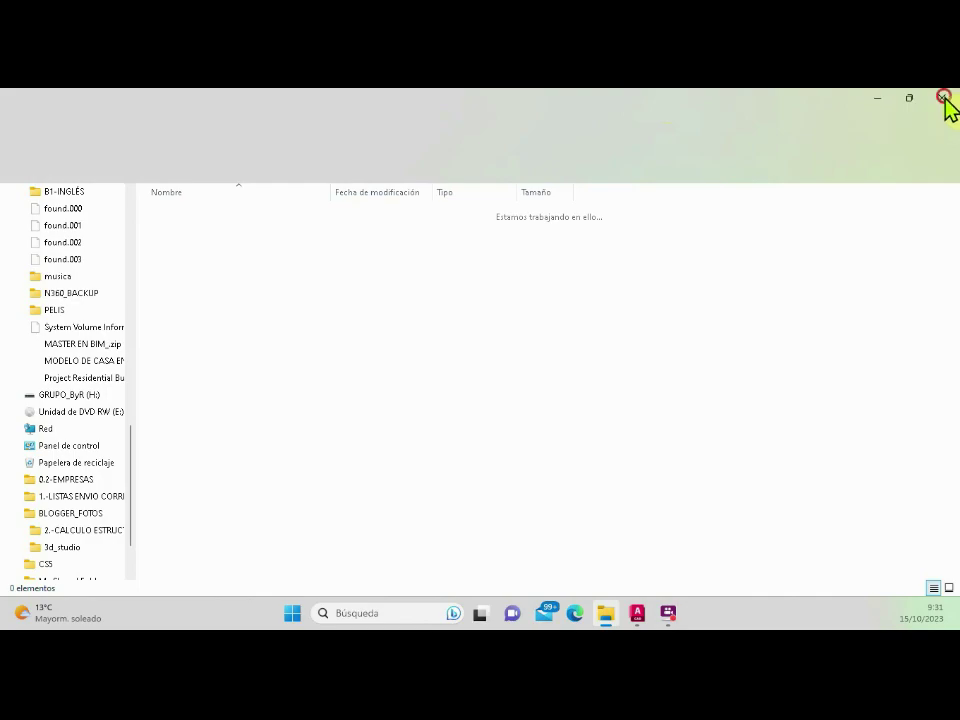
Close the File Explorer window to return to the AutoCAD drawing.
{"action": "left_click", "coordinate": [944, 97]}
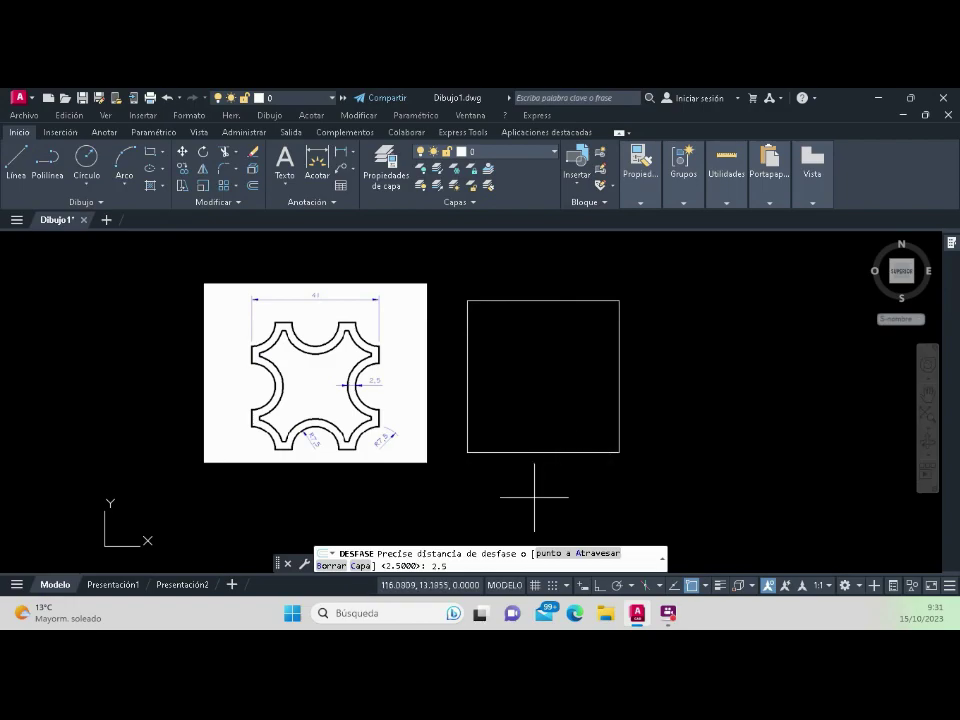
Offset the 41 × 41 square inward by 2.5 five times, each from the newest inner square.
{"action": "key", "text": "Return"}
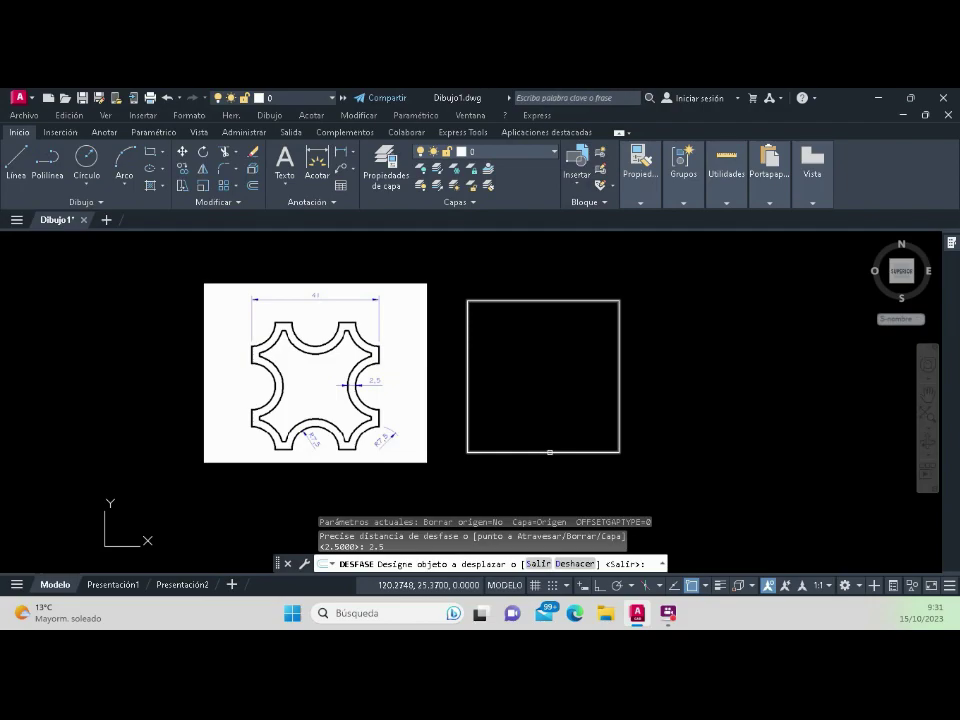
{"action": "left_click", "coordinate": [550, 452]}
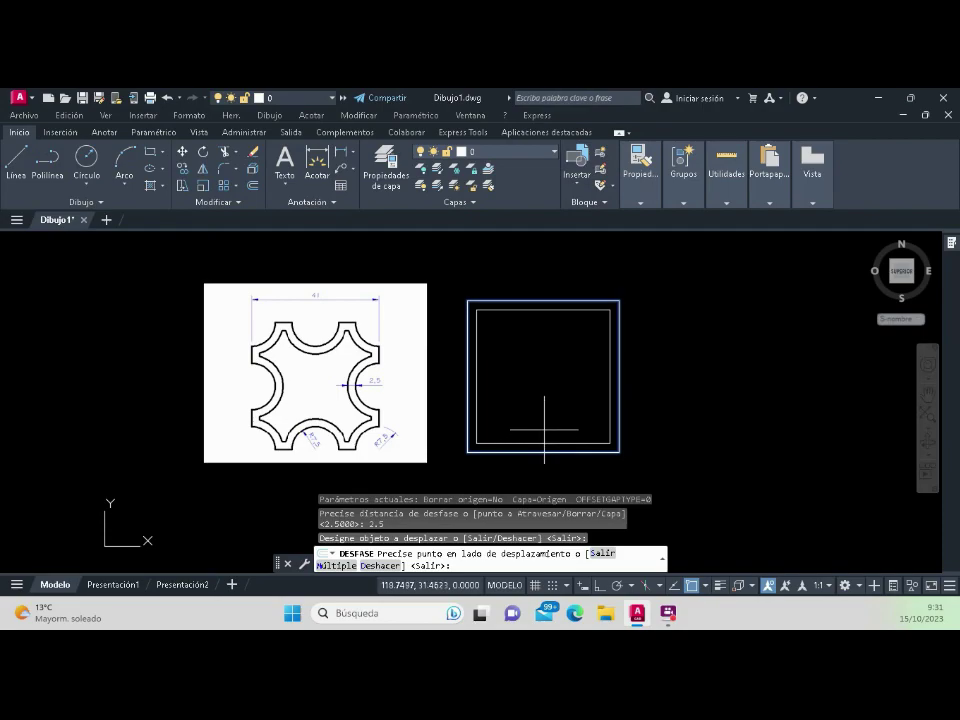
{"action": "left_click", "coordinate": [544, 430]}
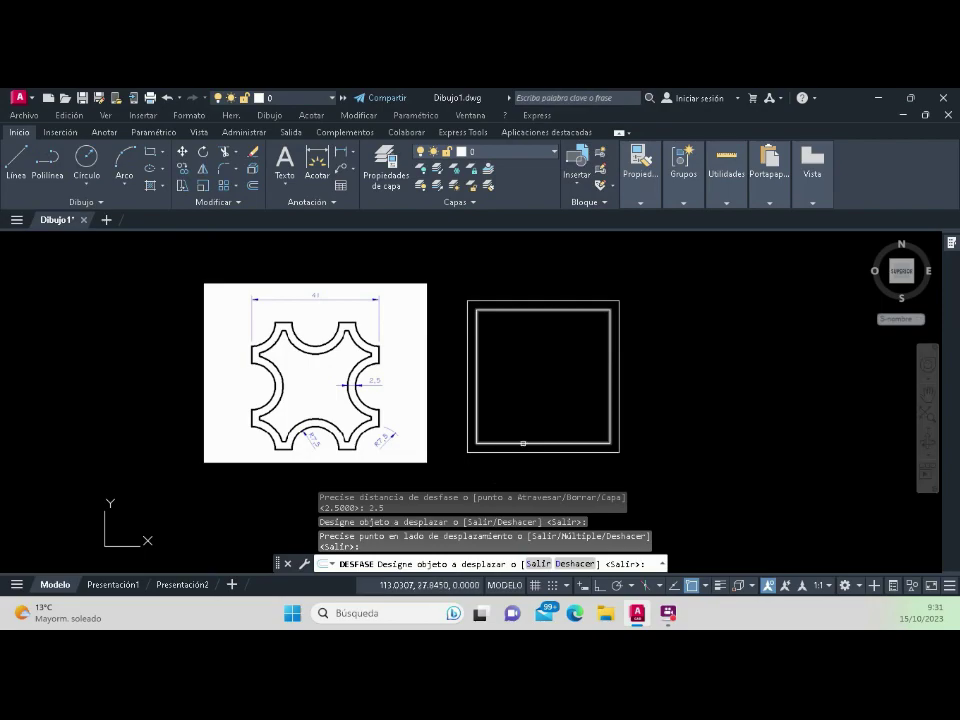
{"action": "left_click", "coordinate": [523, 443]}
{"action": "left_click", "coordinate": [520, 420]}
{"action": "left_click", "coordinate": [519, 433]}
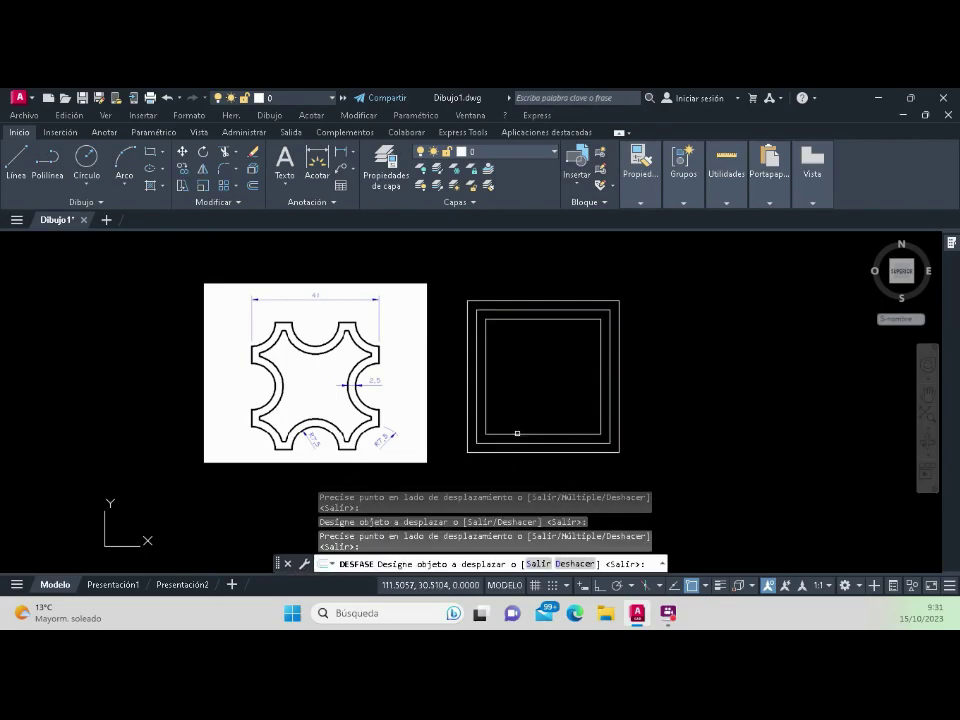
{"action": "left_click", "coordinate": [525, 411]}
{"action": "left_click", "coordinate": [525, 424]}
{"action": "left_click", "coordinate": [528, 410]}
{"action": "left_click", "coordinate": [530, 415]}
{"action": "left_click", "coordinate": [534, 401]}
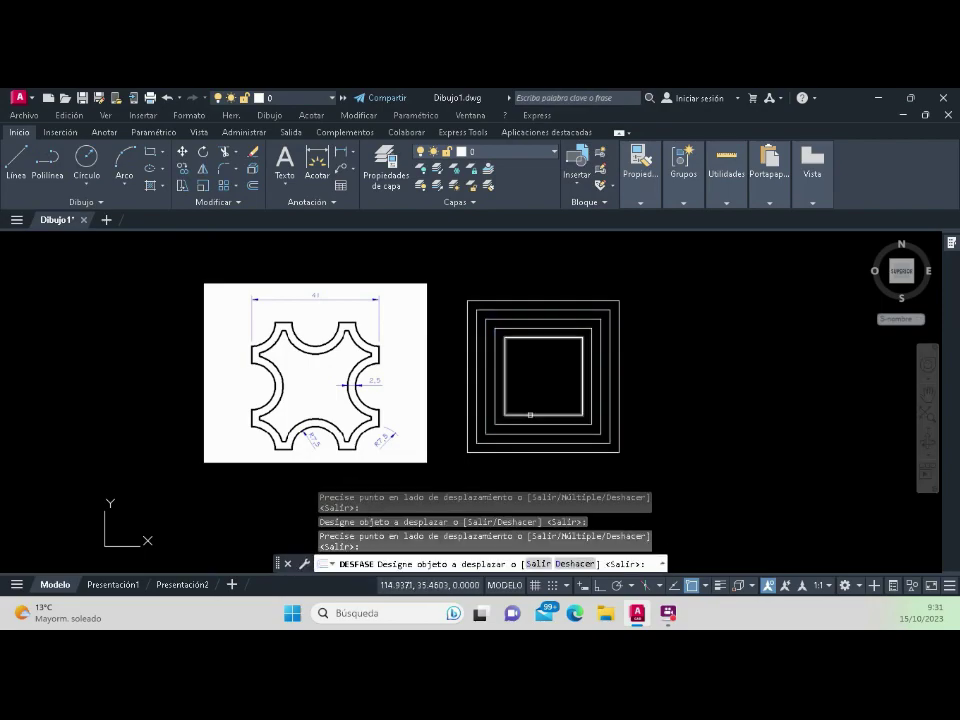
{"action": "key", "text": "Return"}
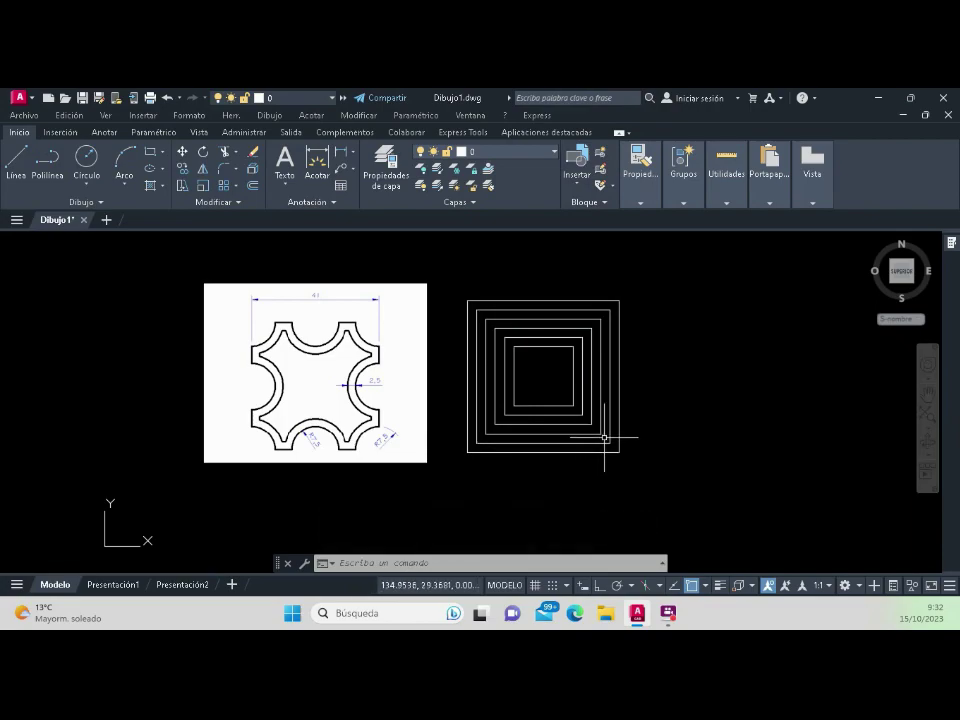
{"action": "left_click", "coordinate": [606, 422]}
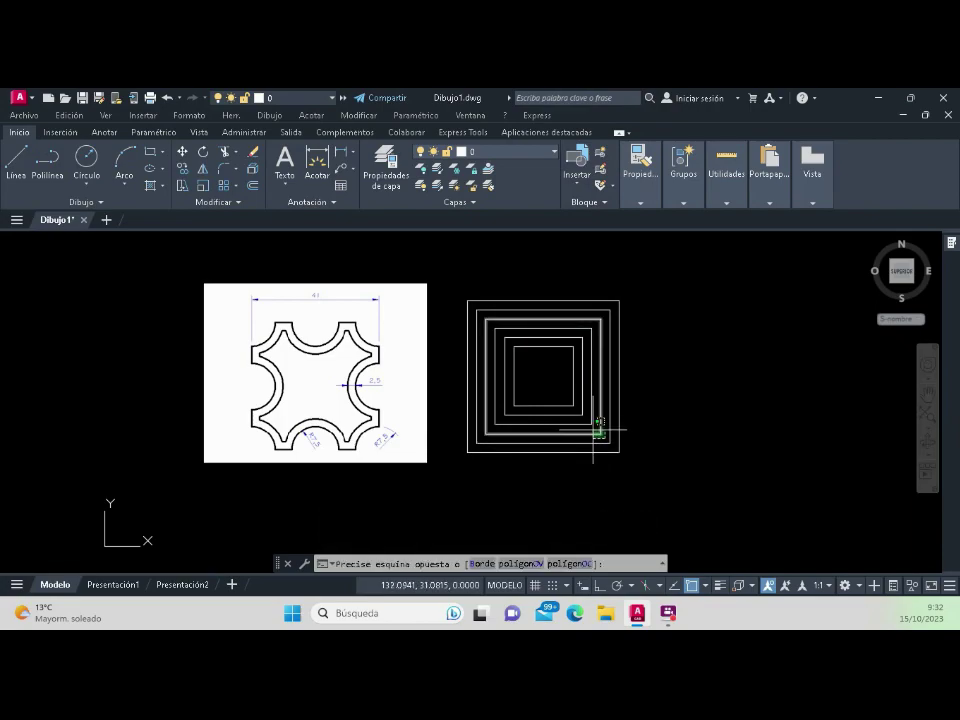
{"action": "left_click", "coordinate": [607, 437]}
{"action": "scroll", "coordinate": [604, 437], "scroll_direction": "up", "scroll_amount": 5}
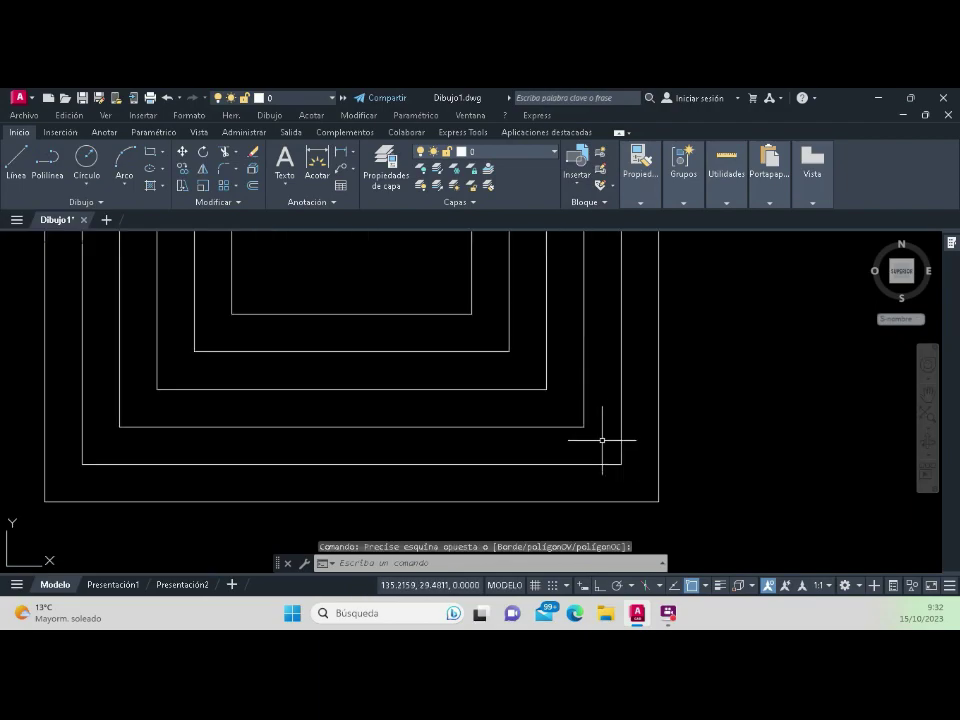
{"action": "left_click", "coordinate": [601, 443]}
{"action": "scroll", "coordinate": [604, 437], "scroll_direction": "down", "scroll_amount": 3}
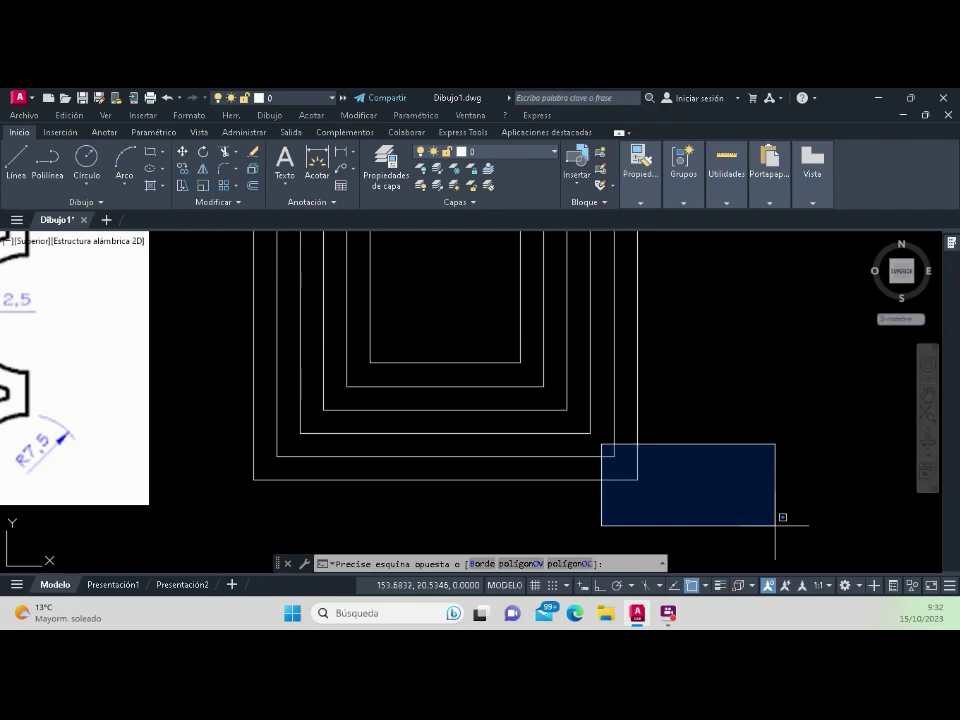
Select the four innermost offset squares and delete them.
{"action": "scroll", "coordinate": [688, 470], "scroll_direction": "down", "scroll_amount": 3}
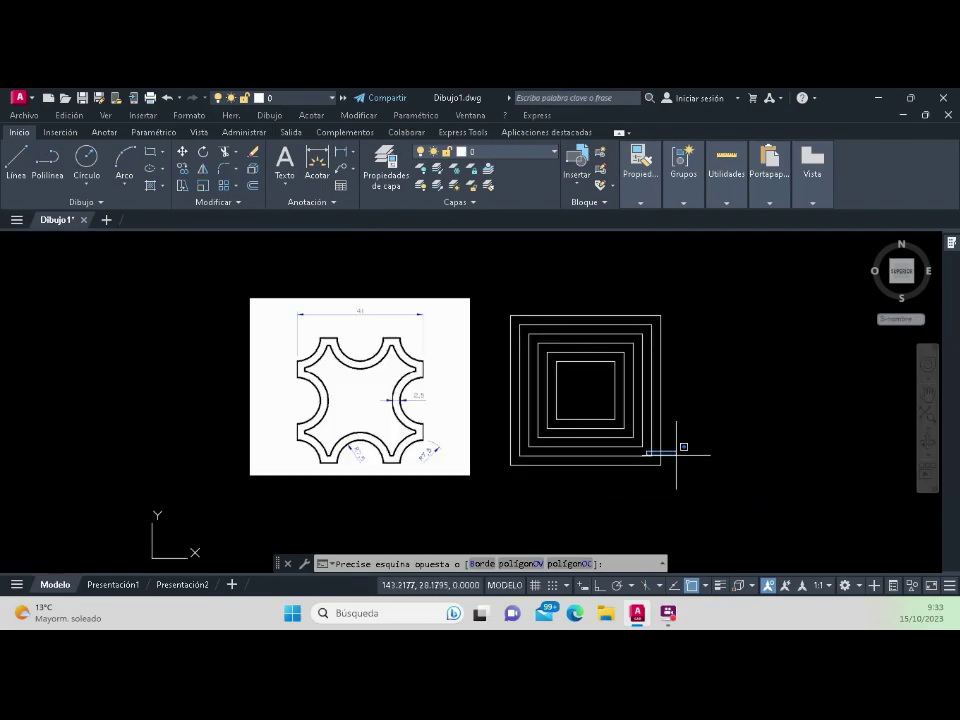
{"action": "scroll", "coordinate": [690, 475], "scroll_direction": "up", "scroll_amount": 2}
{"action": "scroll", "coordinate": [690, 470], "scroll_direction": "up", "scroll_amount": 2}
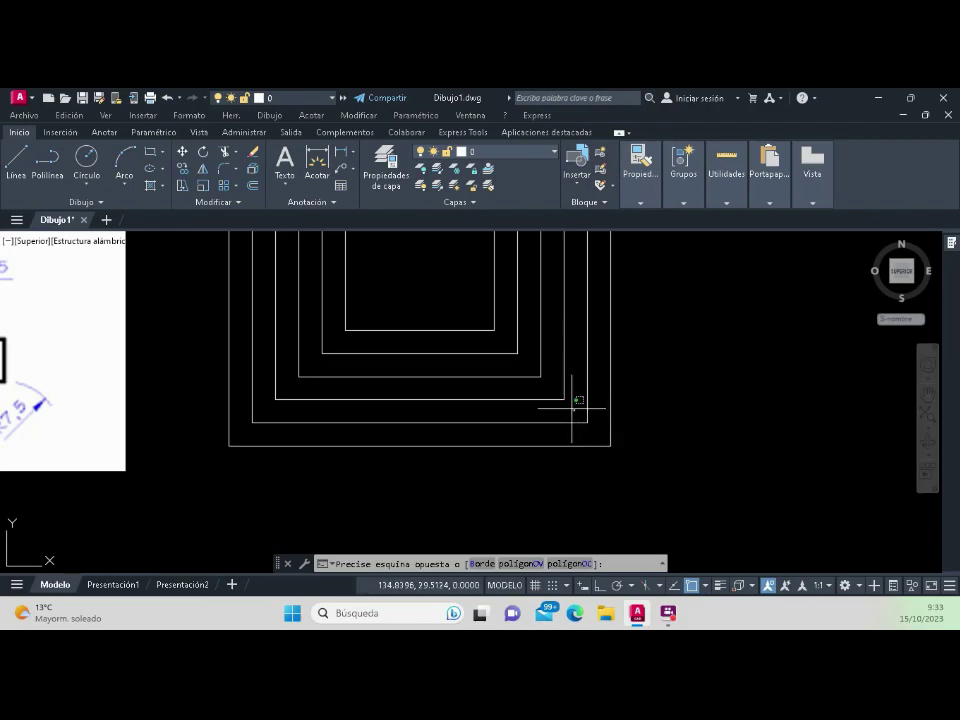
{"action": "left_click", "coordinate": [457, 316]}
{"action": "scroll", "coordinate": [497, 395], "scroll_direction": "down", "scroll_amount": 5}
{"action": "scroll", "coordinate": [491, 339], "scroll_direction": "up", "scroll_amount": 5}
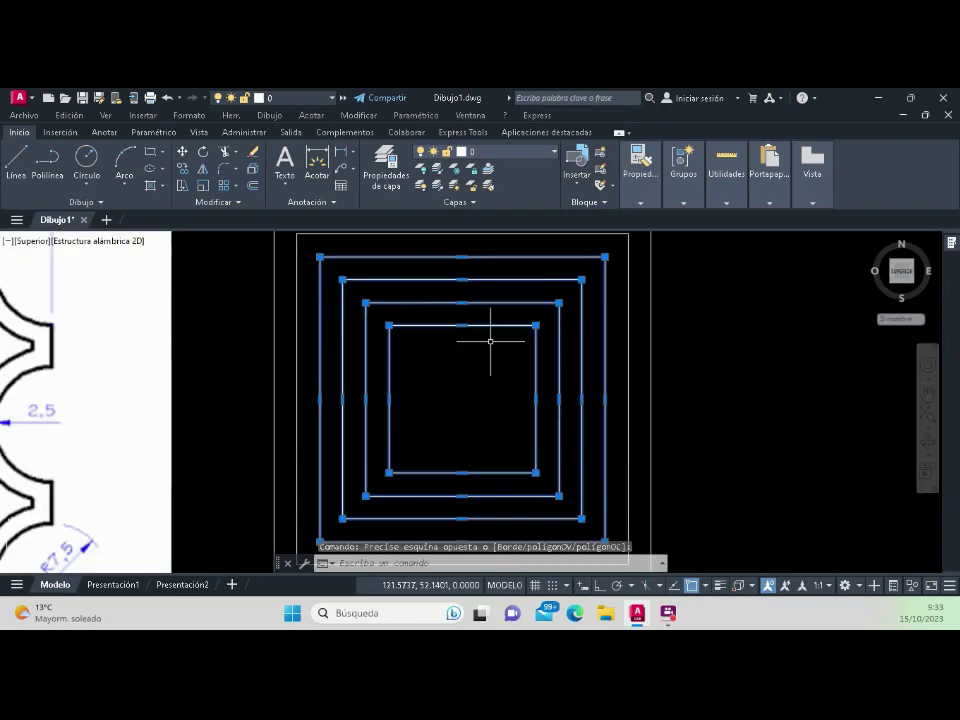
{"action": "scroll", "coordinate": [482, 368], "scroll_direction": "down", "scroll_amount": 2}
{"action": "scroll", "coordinate": [479, 378], "scroll_direction": "down", "scroll_amount": 5}
{"action": "scroll", "coordinate": [476, 379], "scroll_direction": "up", "scroll_amount": 5}
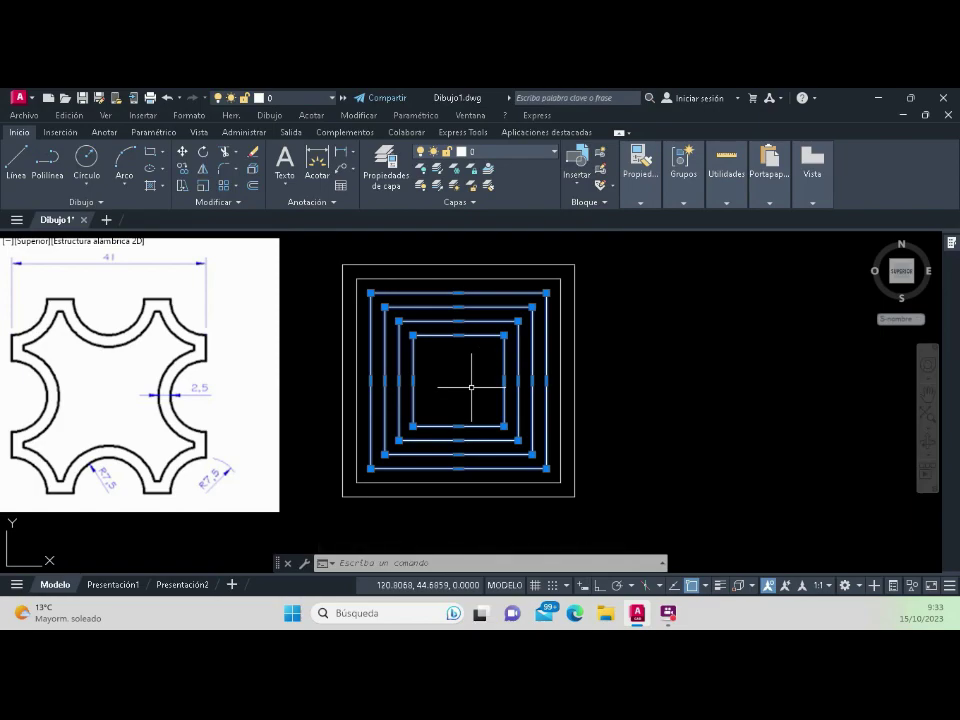
{"action": "key", "text": "Delete"}
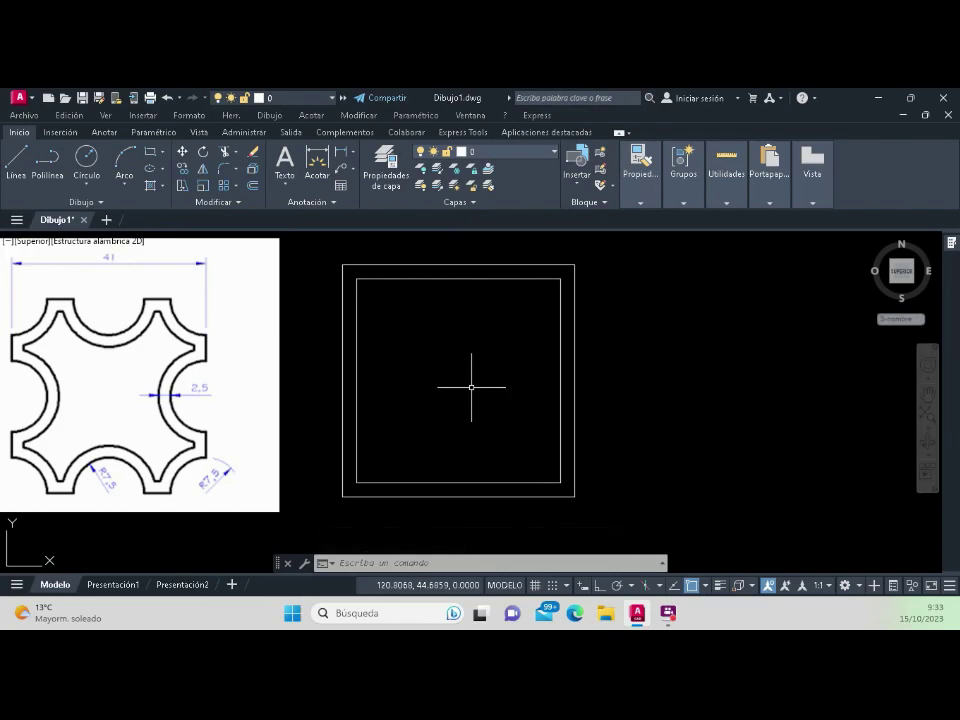
Draw a horizontal and a vertical guide line across the reference image with Ortho on.
{"action": "scroll", "coordinate": [471, 387], "scroll_direction": "down", "scroll_amount": 4}
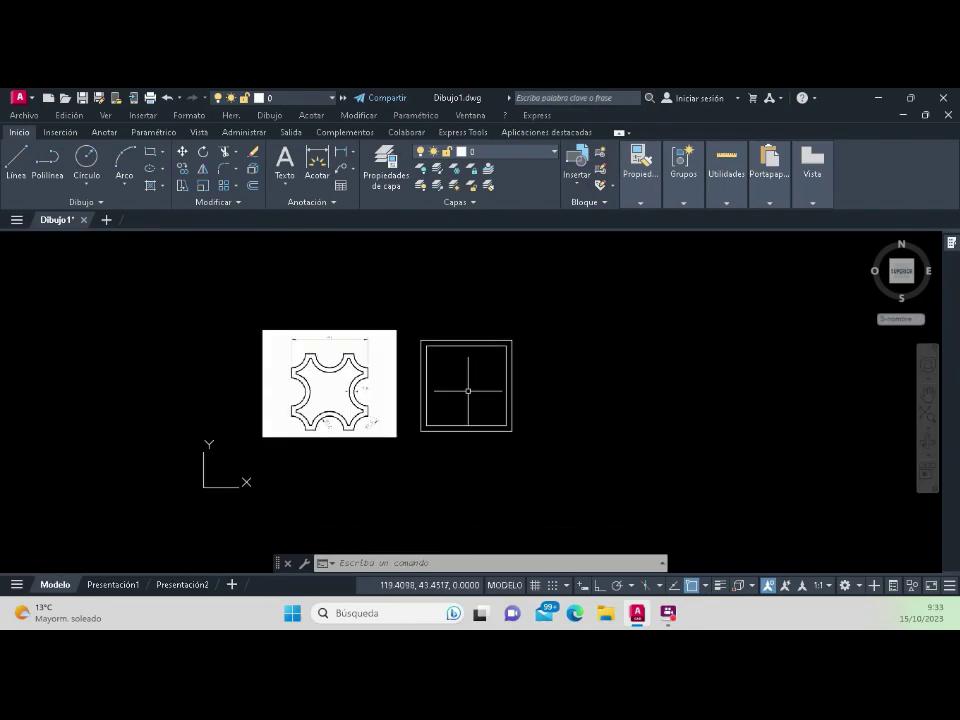
{"action": "scroll", "coordinate": [467, 392], "scroll_direction": "up", "scroll_amount": 2}
{"action": "scroll", "coordinate": [439, 399], "scroll_direction": "up", "scroll_amount": 2}
{"action": "middle_click_drag", "start_coordinate": [439, 399], "coordinate": [481, 400]}
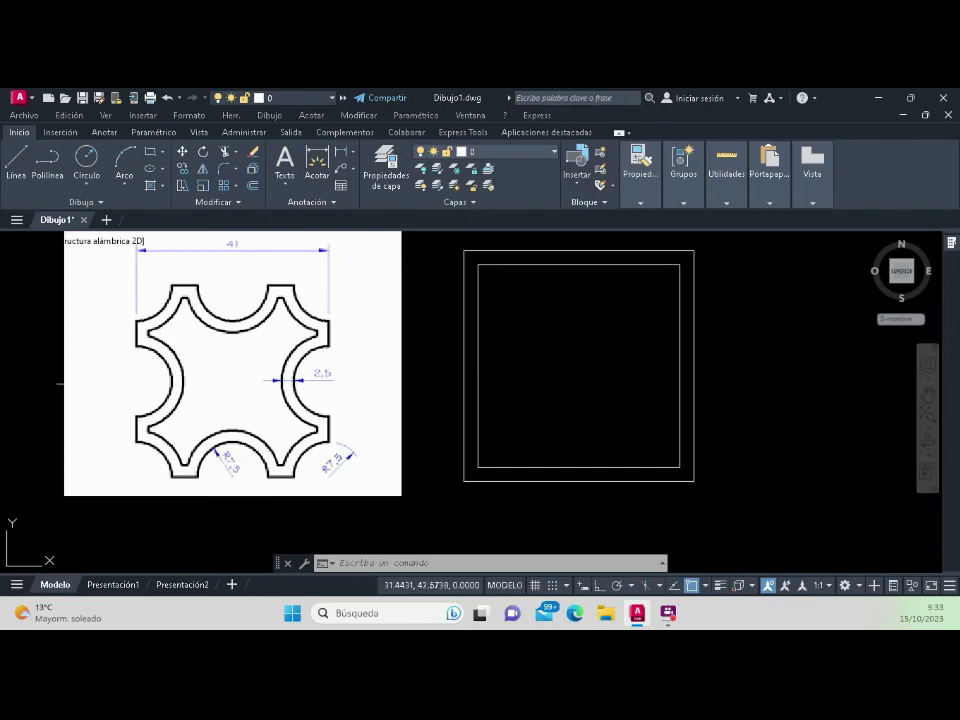
{"action": "left_click", "coordinate": [16, 158]}
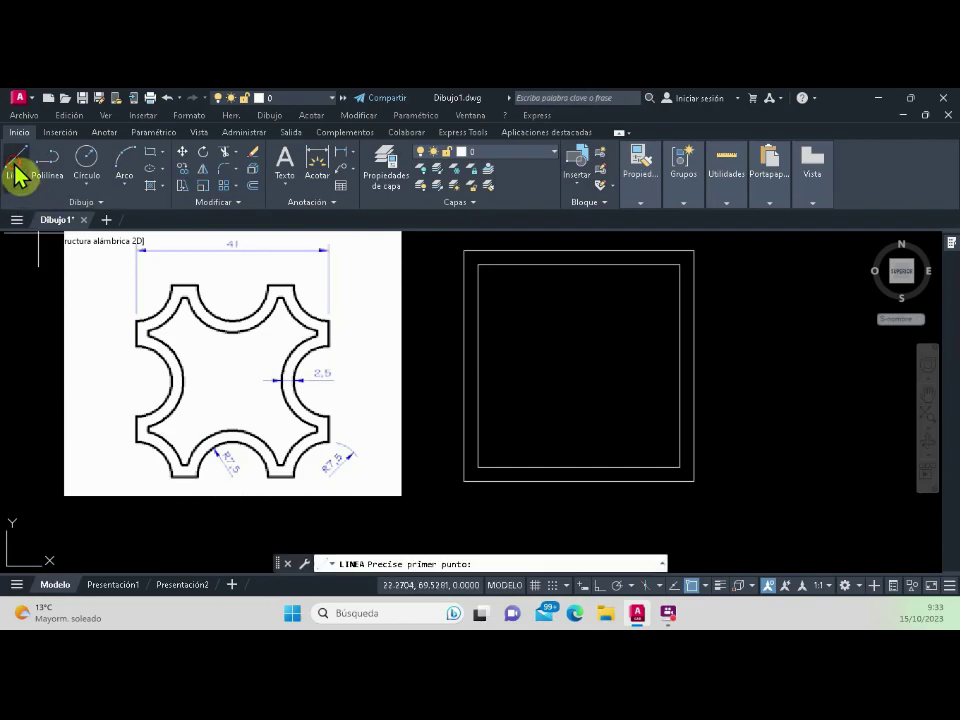
{"action": "left_click", "coordinate": [33, 375]}
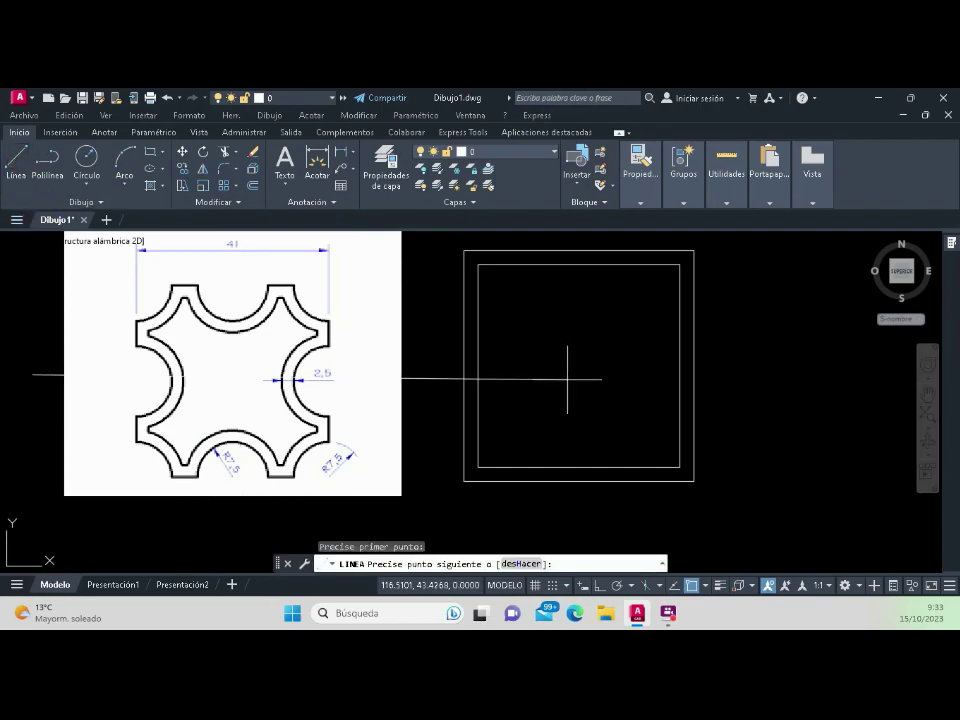
{"action": "left_click", "coordinate": [600, 585]}
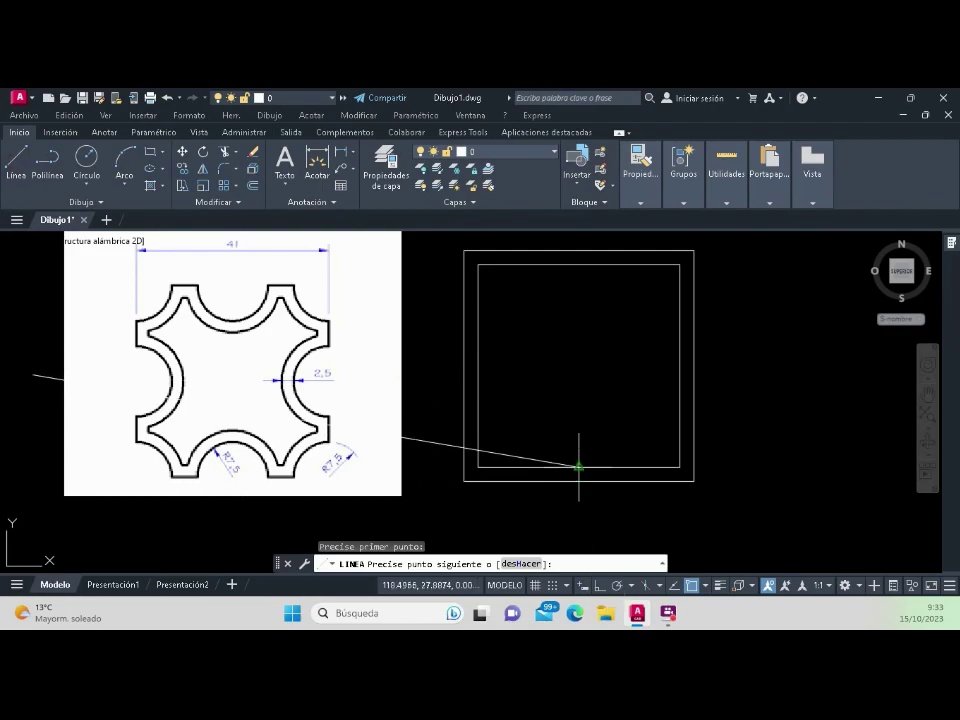
{"action": "left_click", "coordinate": [528, 375]}
{"action": "key", "text": "Return"}
{"action": "key", "text": "Return"}
{"action": "left_click", "coordinate": [229, 522]}
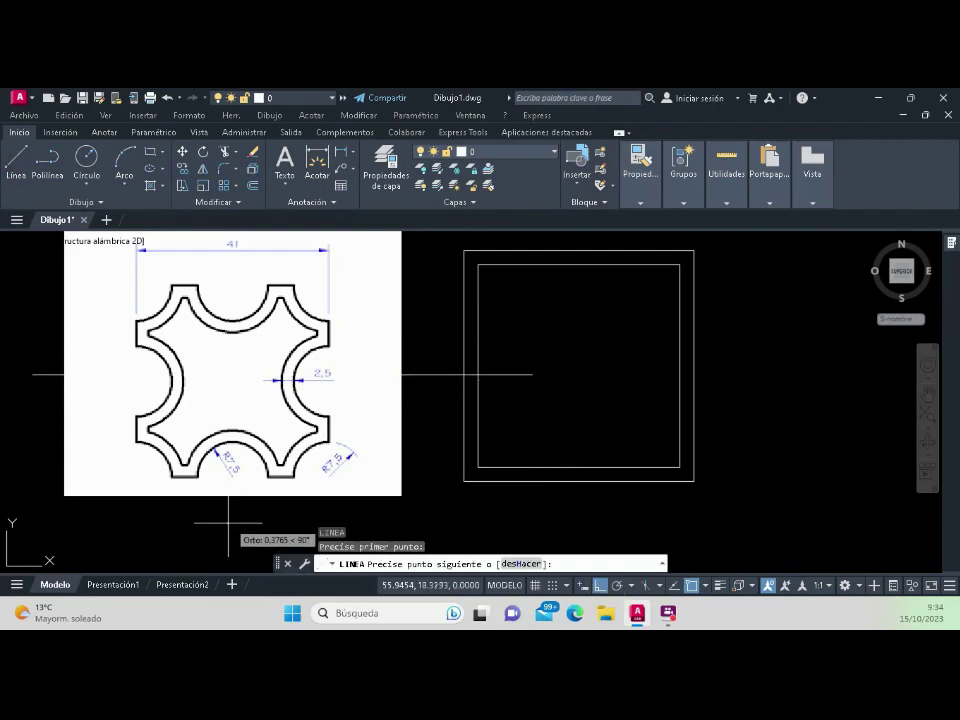
{"action": "scroll", "coordinate": [229, 522], "scroll_direction": "down", "scroll_amount": 2}
{"action": "left_click", "coordinate": [229, 296]}
{"action": "key", "text": "Return"}
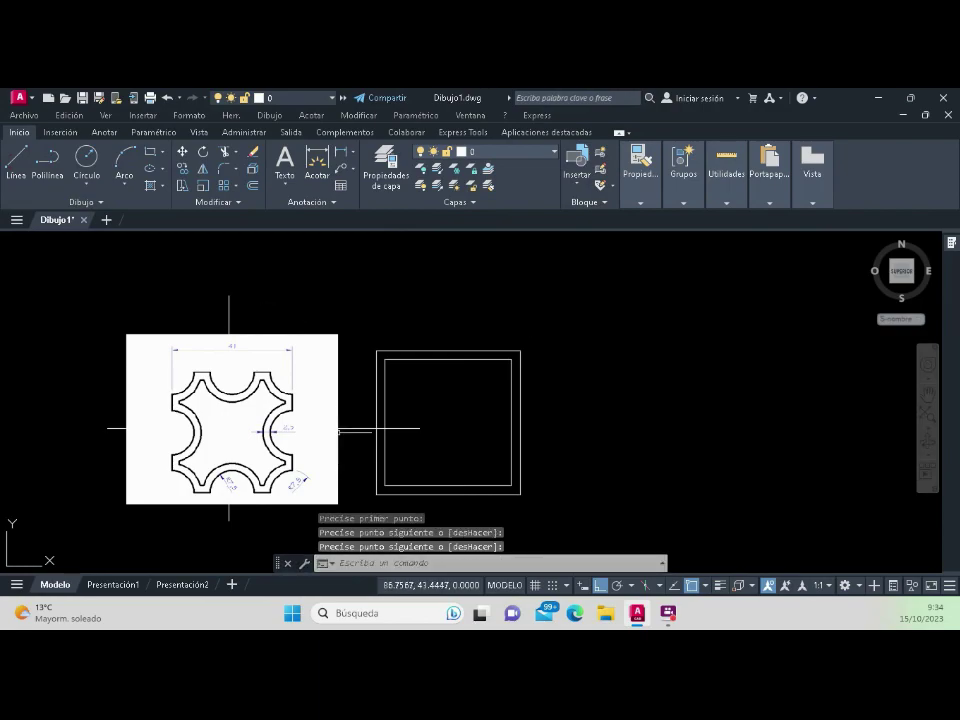
Select both guide lines and erase them.
{"action": "left_click", "coordinate": [339, 430]}
{"action": "left_click", "coordinate": [272, 306]}
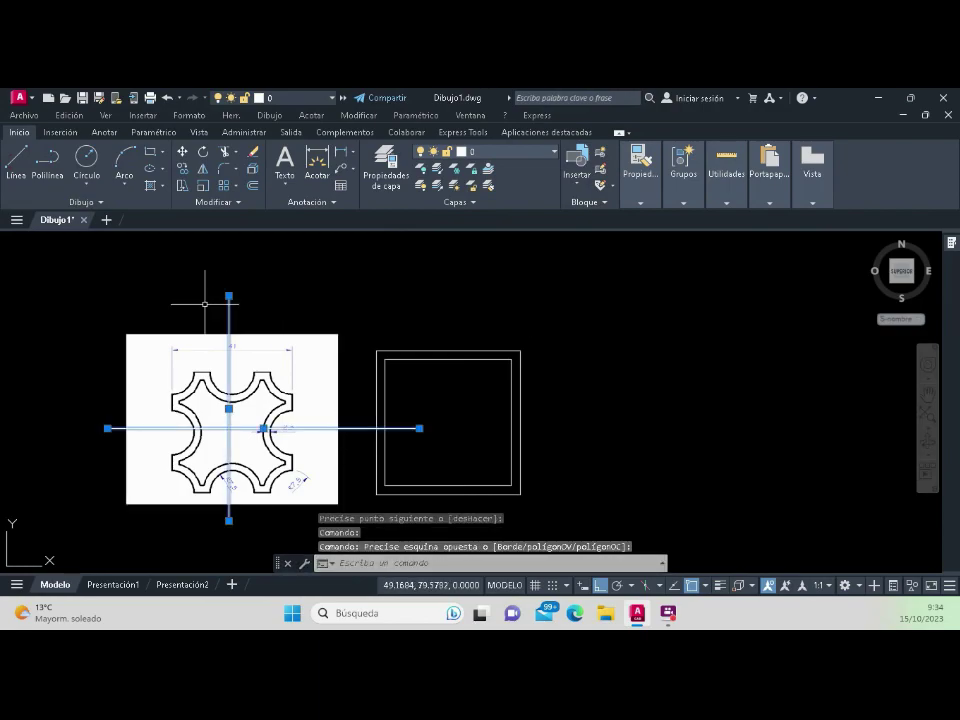
{"action": "key", "text": "Escape"}
{"action": "scroll", "coordinate": [257, 432], "scroll_direction": "up", "scroll_amount": 2}
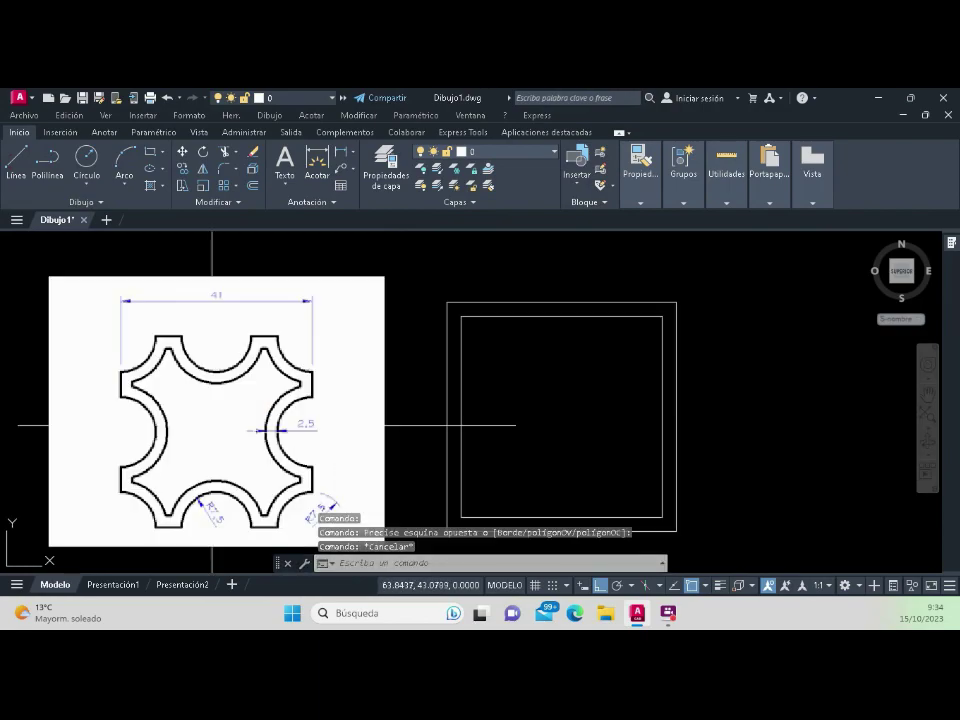
{"action": "scroll", "coordinate": [240, 334], "scroll_direction": "down", "scroll_amount": 4}
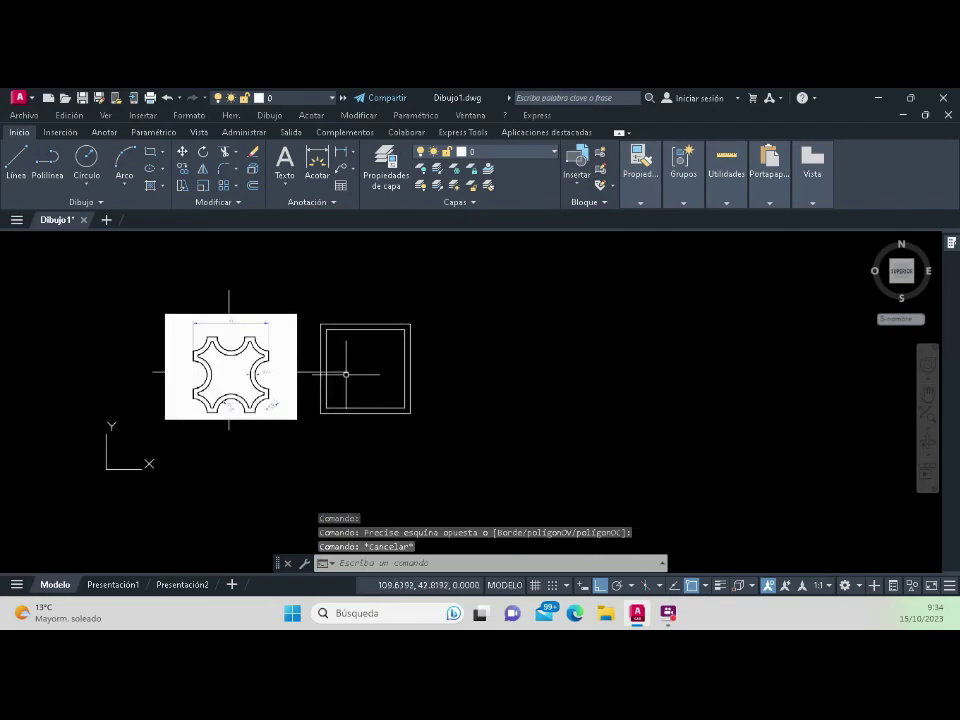
{"action": "left_click", "coordinate": [344, 362]}
{"action": "left_click", "coordinate": [250, 295]}
{"action": "left_click", "coordinate": [225, 290]}
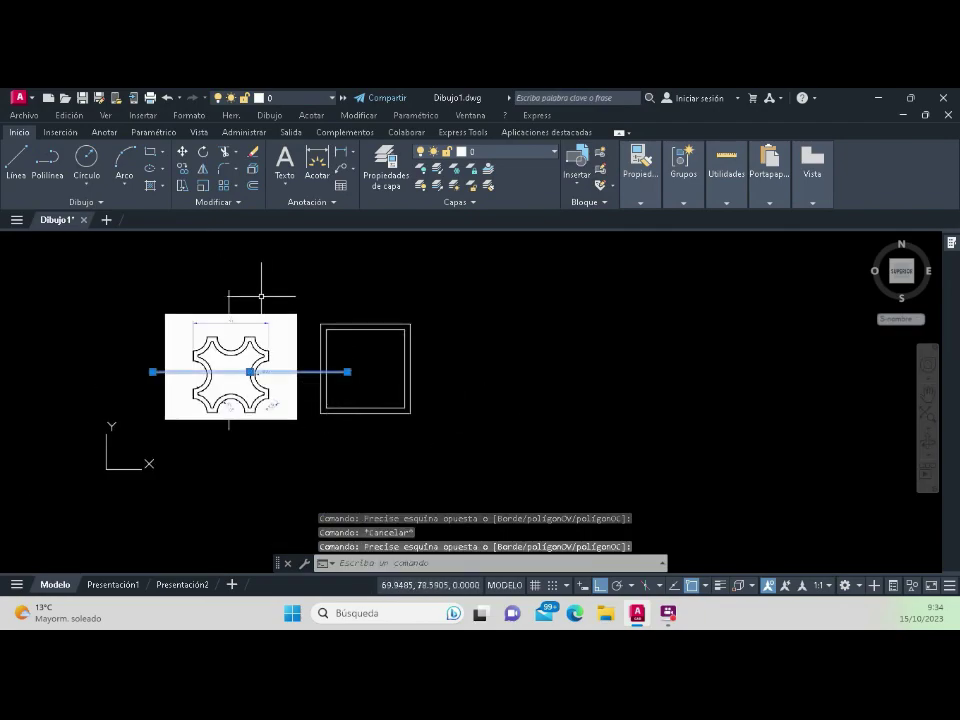
{"action": "left_click", "coordinate": [208, 273]}
{"action": "key", "text": "Delete"}
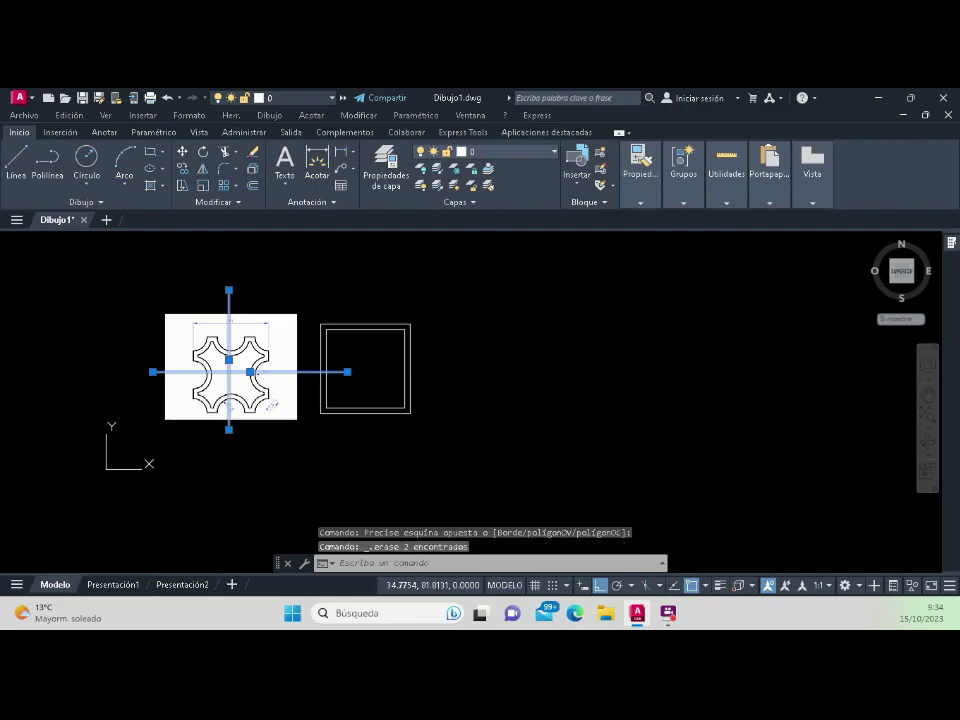
{"action": "scroll", "coordinate": [255, 300], "scroll_direction": "up", "scroll_amount": 5}
{"action": "scroll", "coordinate": [266, 300], "scroll_direction": "down", "scroll_amount": 3}
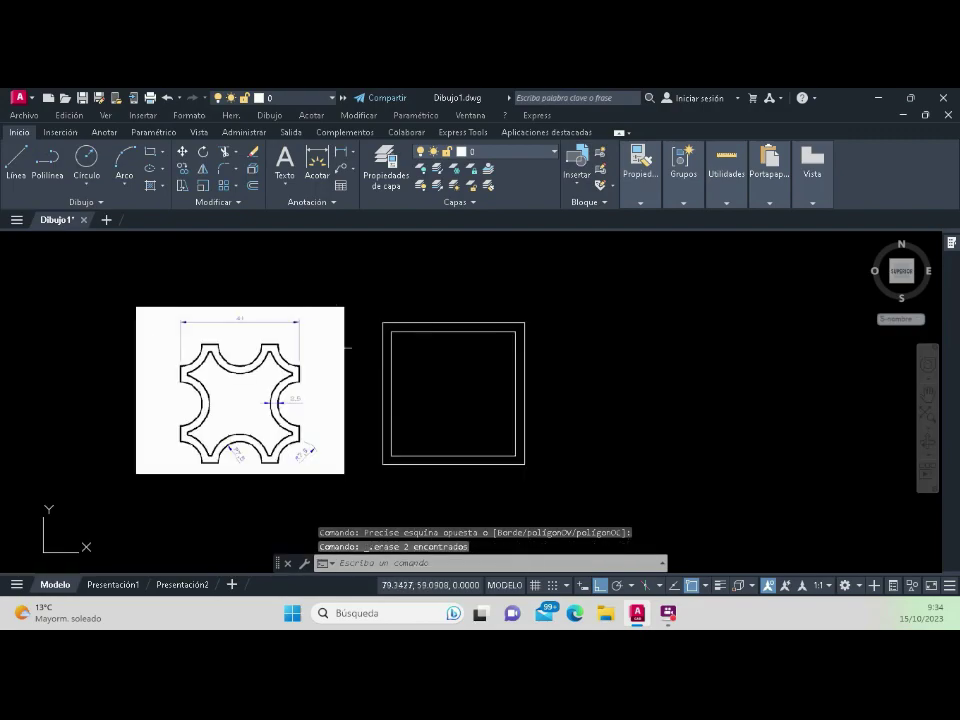
{"action": "scroll", "coordinate": [320, 352], "scroll_direction": "up", "scroll_amount": 2}
{"action": "scroll", "coordinate": [360, 356], "scroll_direction": "down", "scroll_amount": 5}
{"action": "scroll", "coordinate": [341, 378], "scroll_direction": "up", "scroll_amount": 3}
{"action": "scroll", "coordinate": [341, 378], "scroll_direction": "up", "scroll_amount": 1}
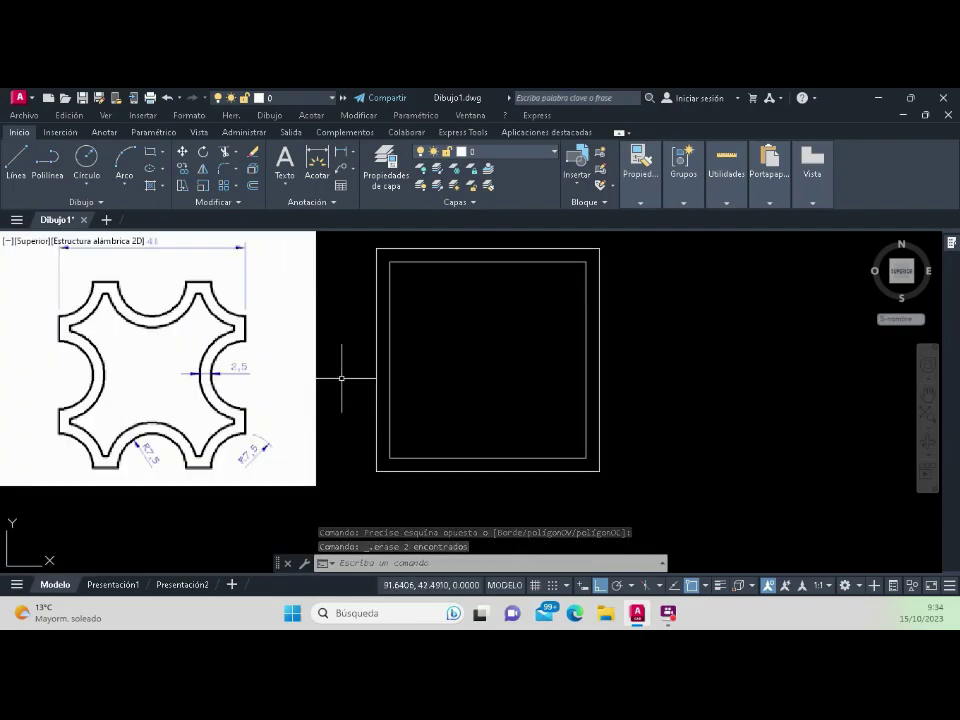
{"action": "scroll", "coordinate": [341, 378], "scroll_direction": "up", "scroll_amount": 1}
{"action": "scroll", "coordinate": [341, 378], "scroll_direction": "down", "scroll_amount": 2}
{"action": "scroll", "coordinate": [336, 359], "scroll_direction": "up", "scroll_amount": 2}
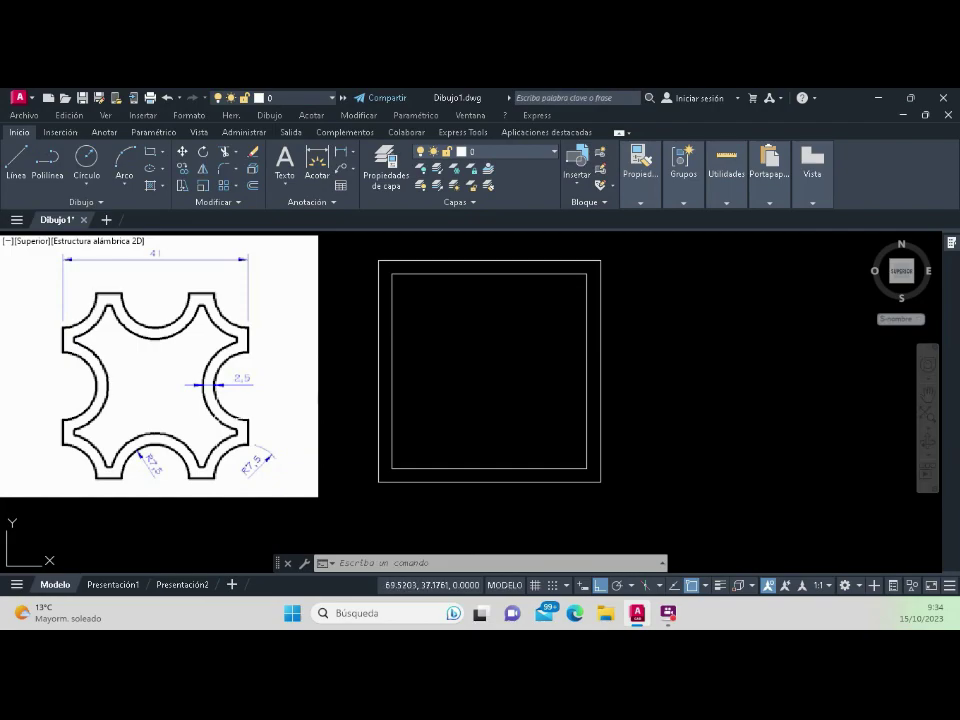
Draw an R7.5 circle (Centre, Radius) centred on the outer square's bottom-right corner.
{"action": "left_click", "coordinate": [41, 284]}
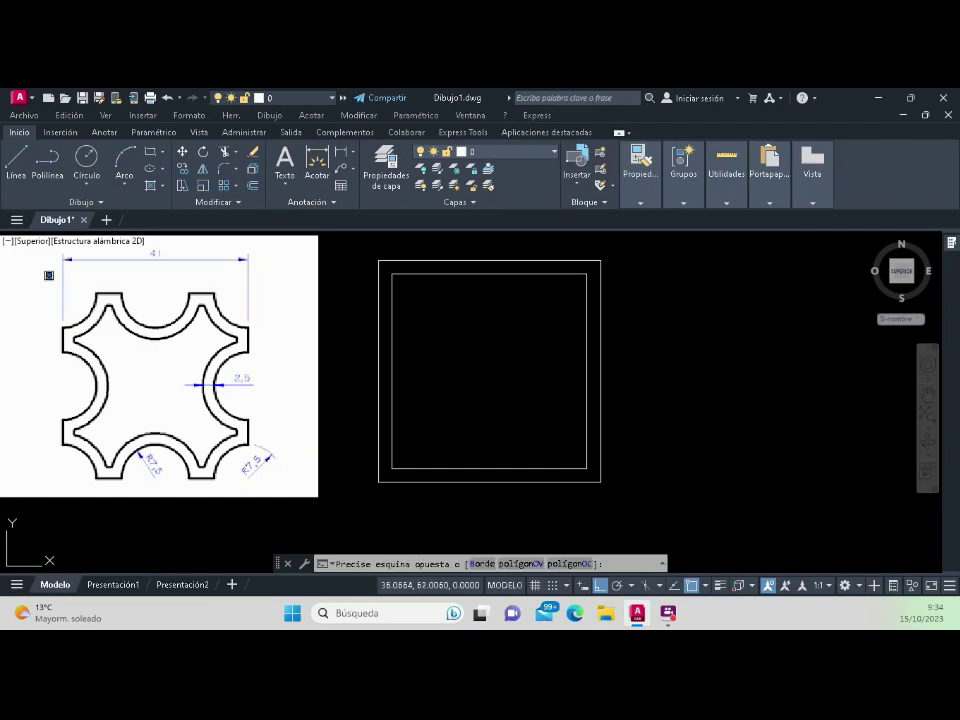
{"action": "left_click", "coordinate": [284, 494]}
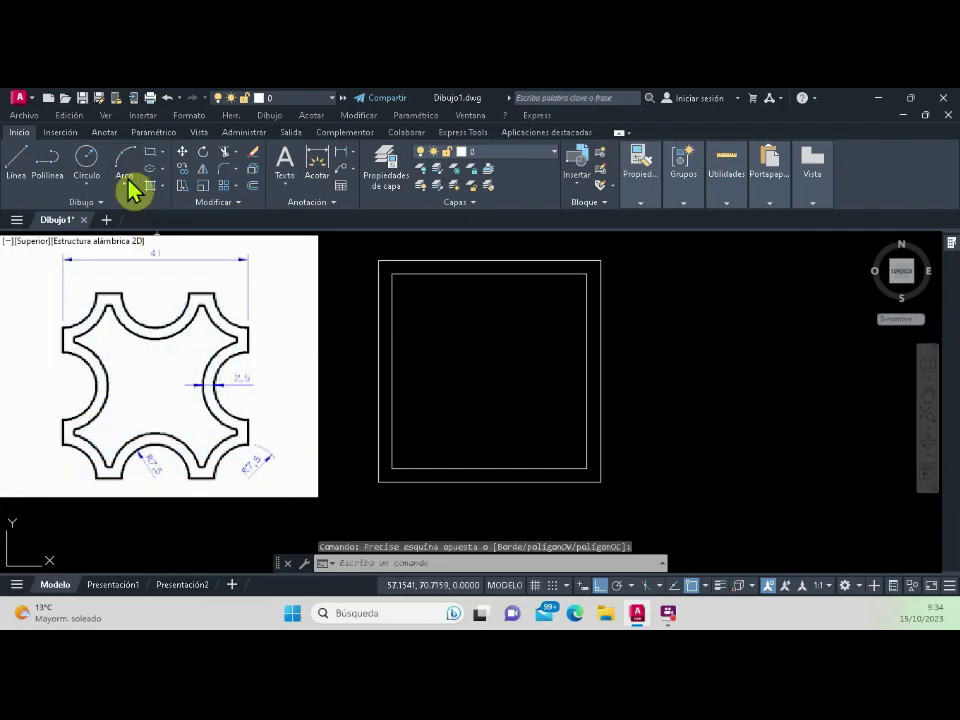
{"action": "left_click", "coordinate": [85, 184]}
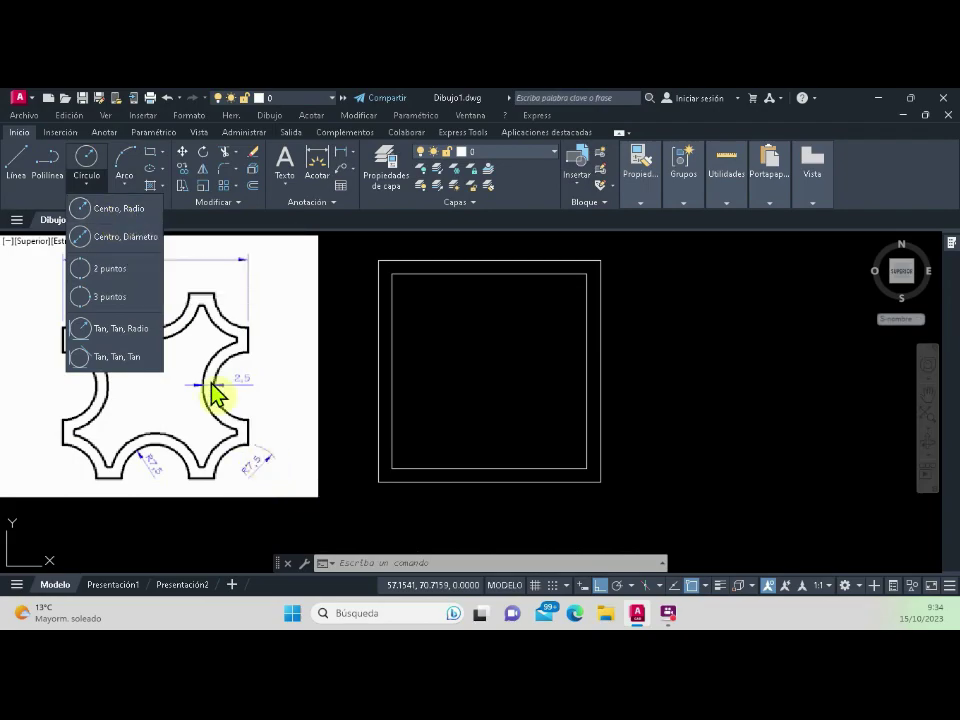
{"action": "left_click", "coordinate": [115, 208]}
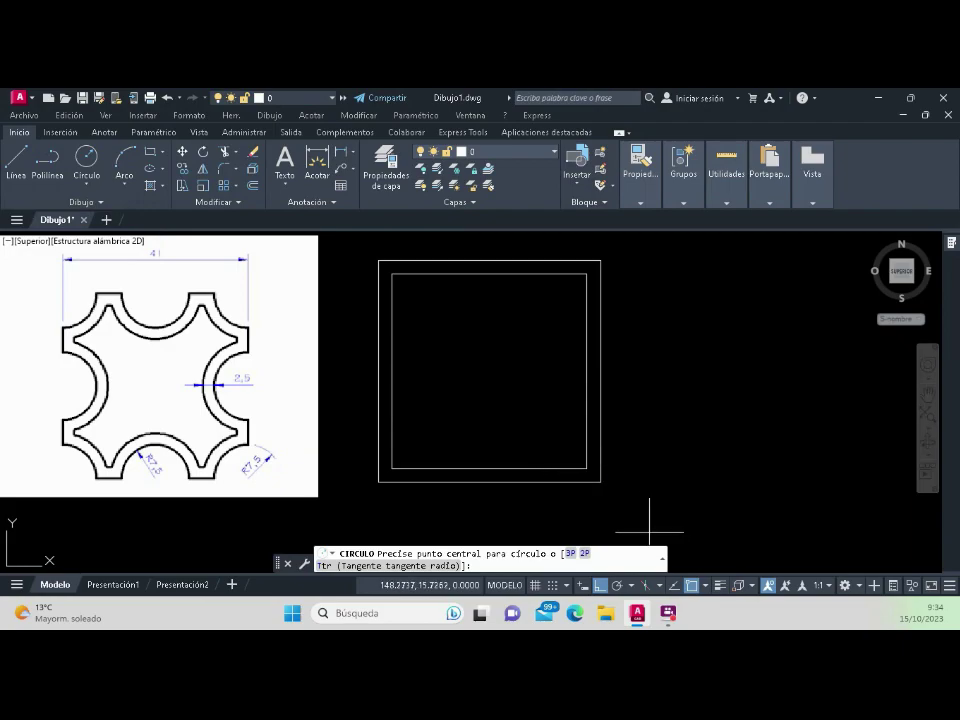
{"action": "left_click", "coordinate": [707, 586]}
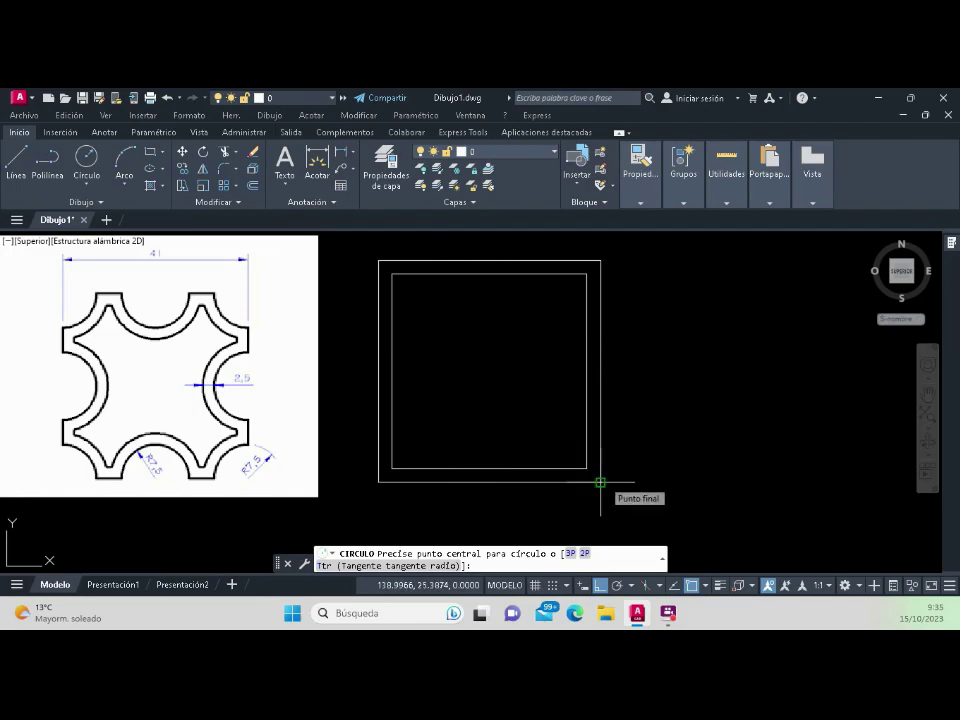
{"action": "left_click", "coordinate": [600, 482]}
{"action": "type", "text": "7.5"}
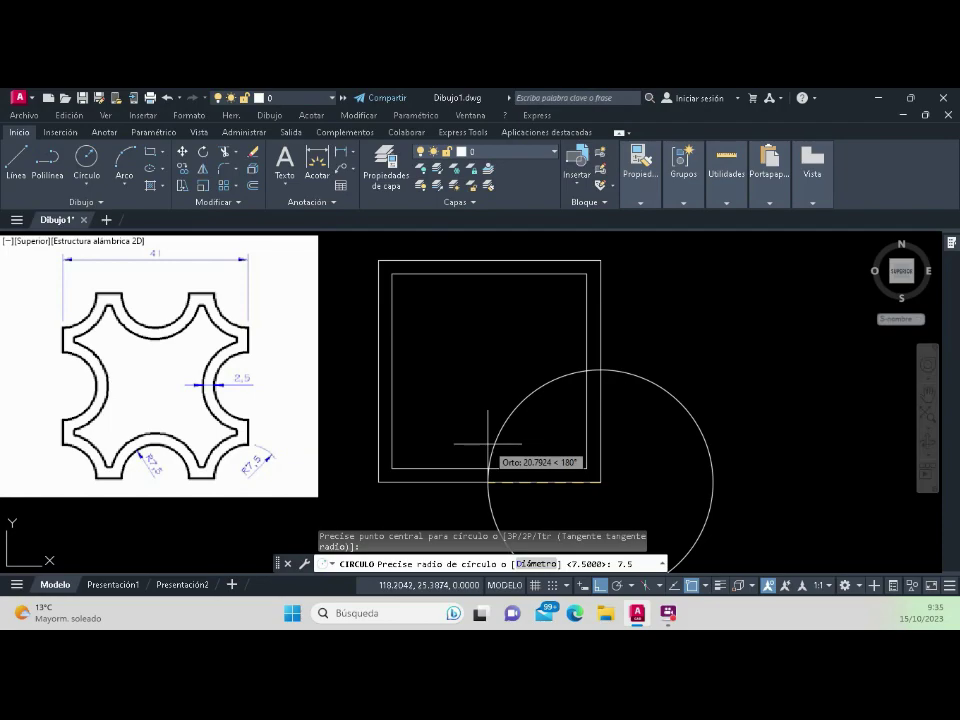
{"action": "key", "text": "Return"}
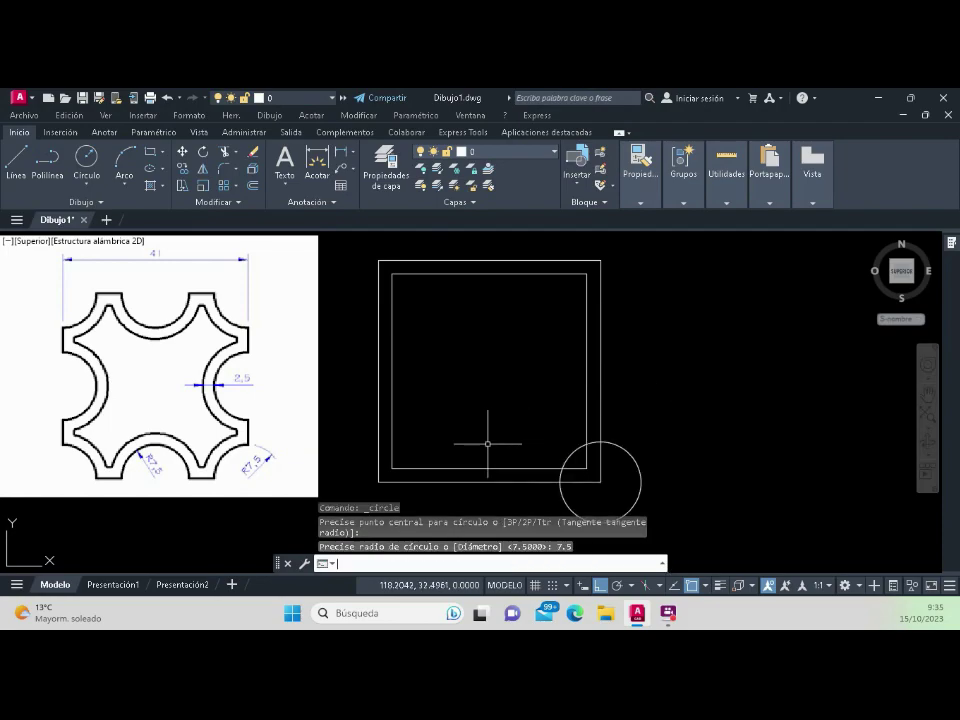
{"action": "scroll", "coordinate": [515, 390], "scroll_direction": "down", "scroll_amount": 3}
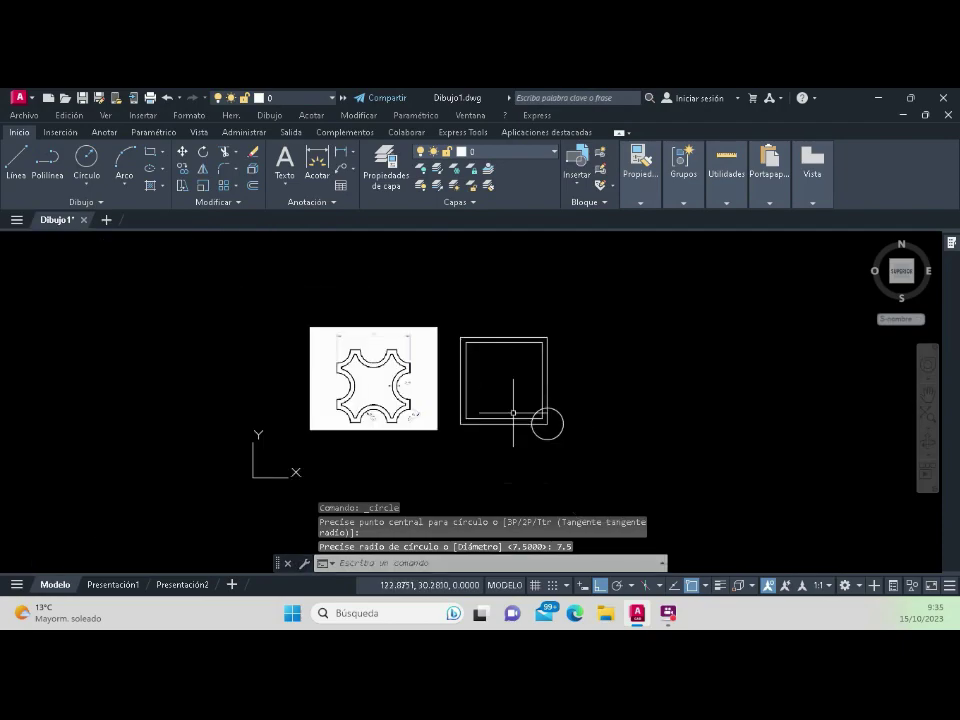
{"action": "scroll", "coordinate": [510, 400], "scroll_direction": "up", "scroll_amount": 5}
{"action": "scroll", "coordinate": [508, 398], "scroll_direction": "down", "scroll_amount": 2}
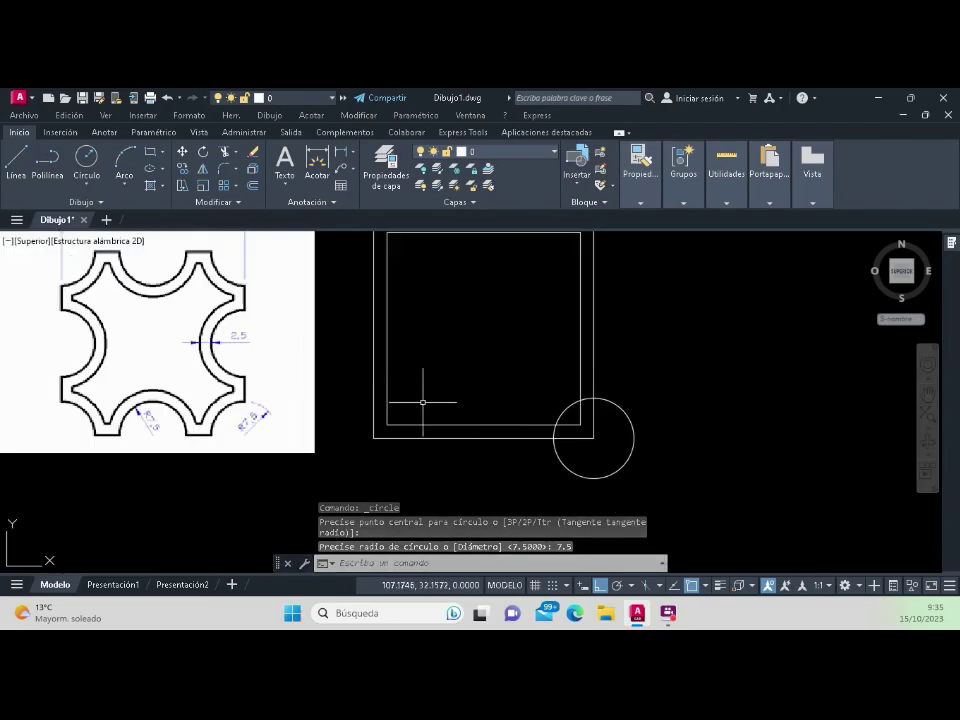
Copy the R7.5 circle, using its centre as the base point.
{"action": "left_click", "coordinate": [183, 168]}
{"action": "type", "text": "lt"}
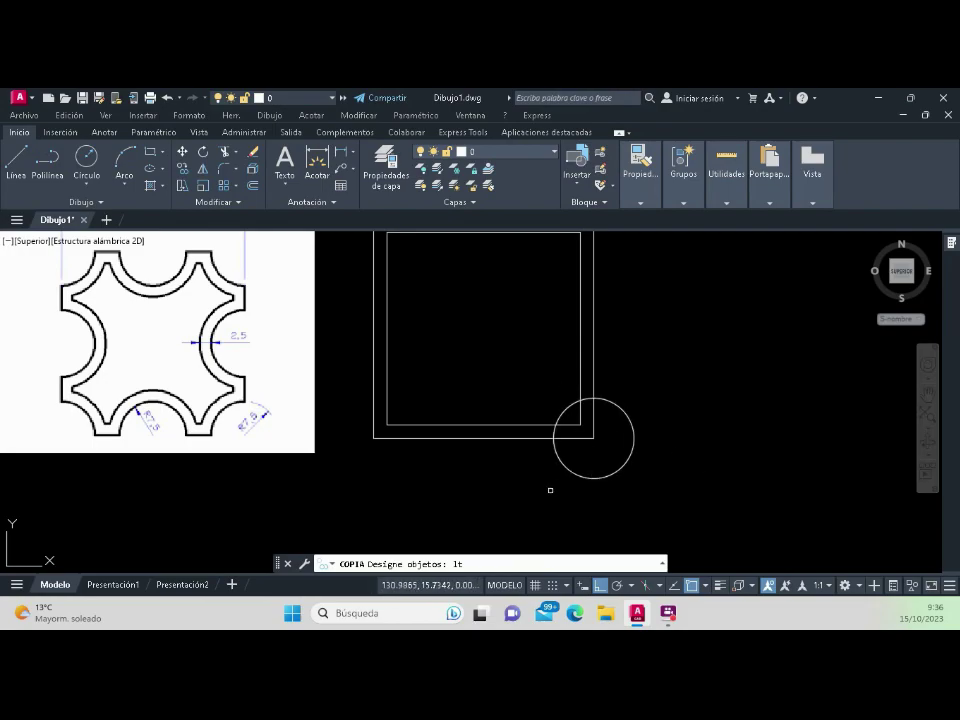
{"action": "key", "text": "Return"}
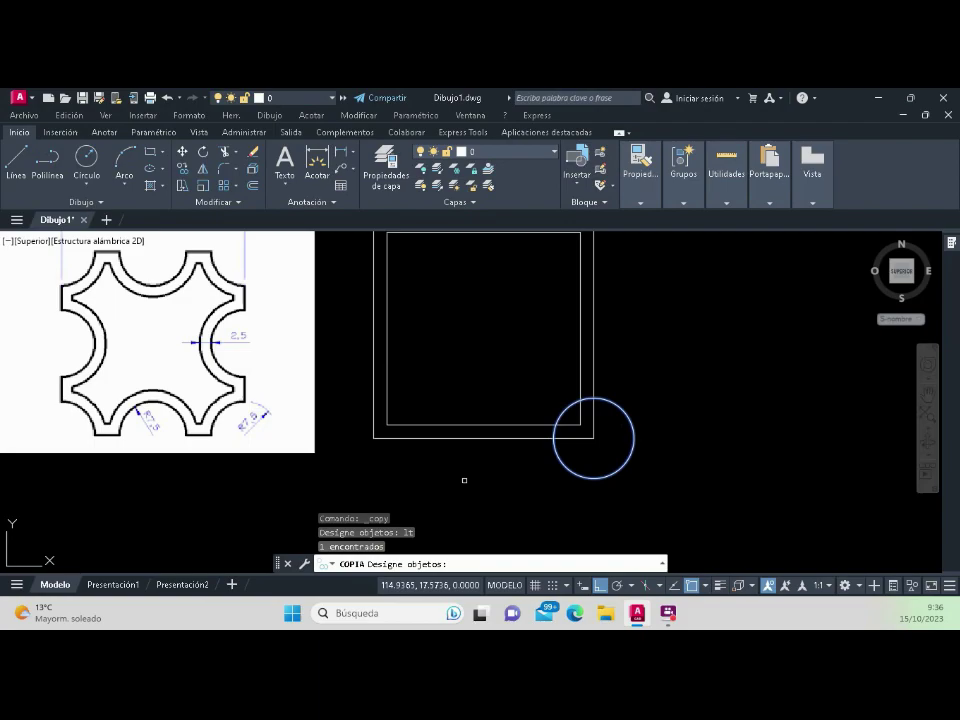
{"action": "key", "text": "Return"}
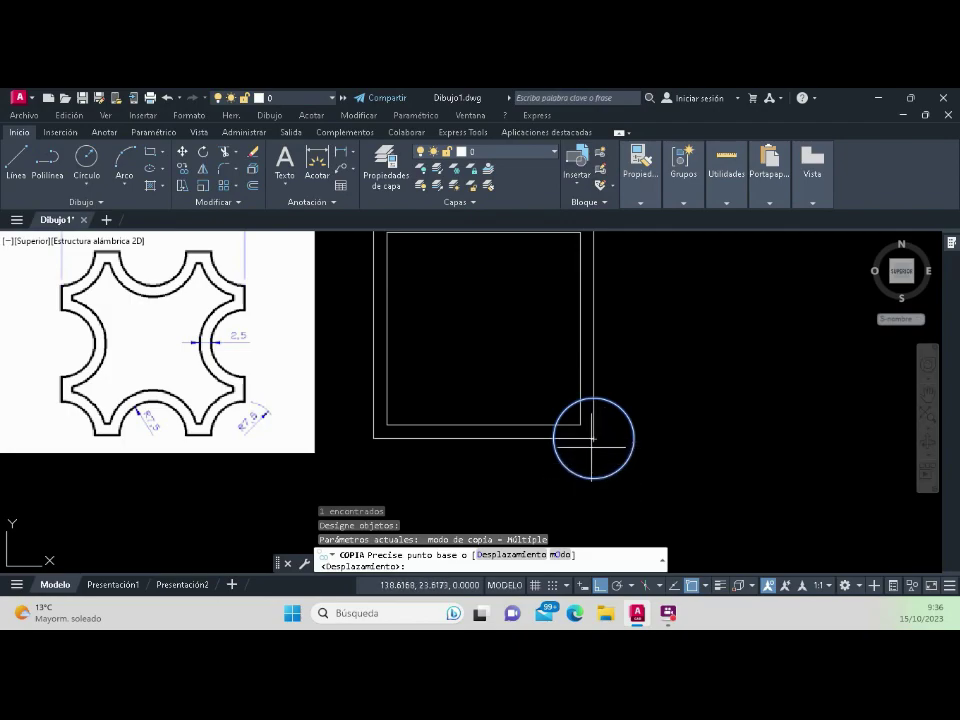
{"action": "scroll", "coordinate": [600, 443], "scroll_direction": "up", "scroll_amount": 3}
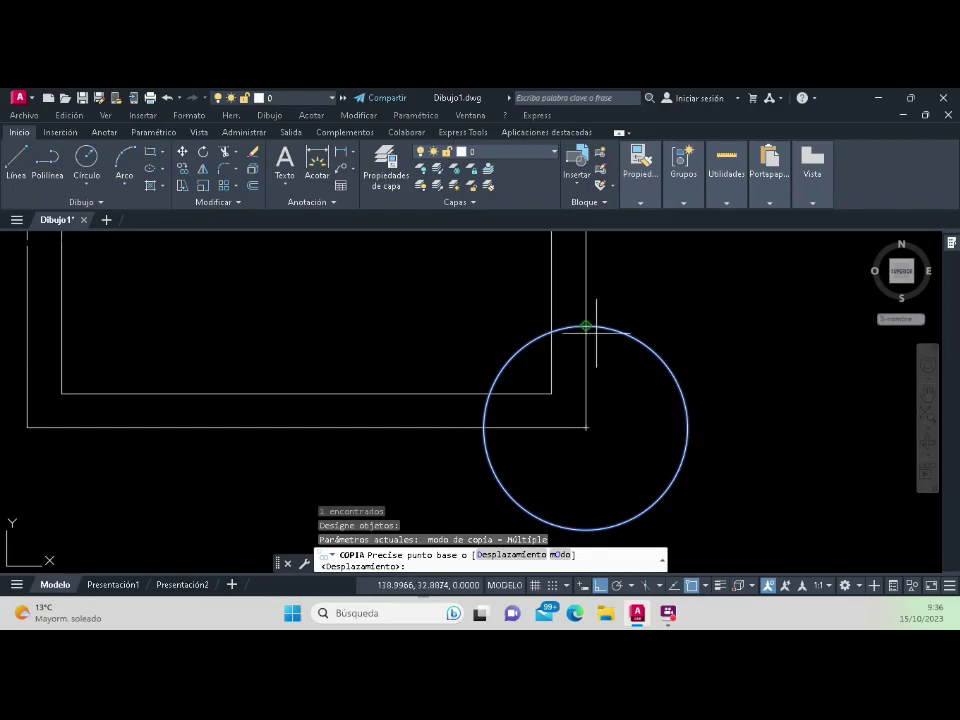
{"action": "left_click", "coordinate": [585, 427]}
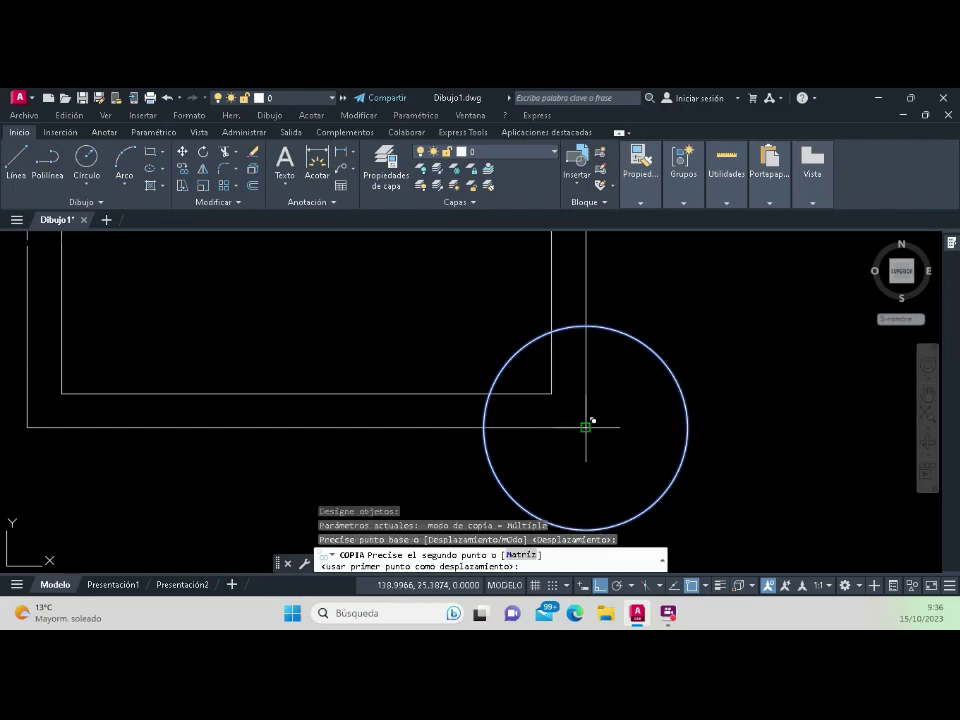
Place circle copies at the bottom, left and right midpoints and the top-right and top-left corners.
{"action": "scroll", "coordinate": [585, 427], "scroll_direction": "down", "scroll_amount": 3}
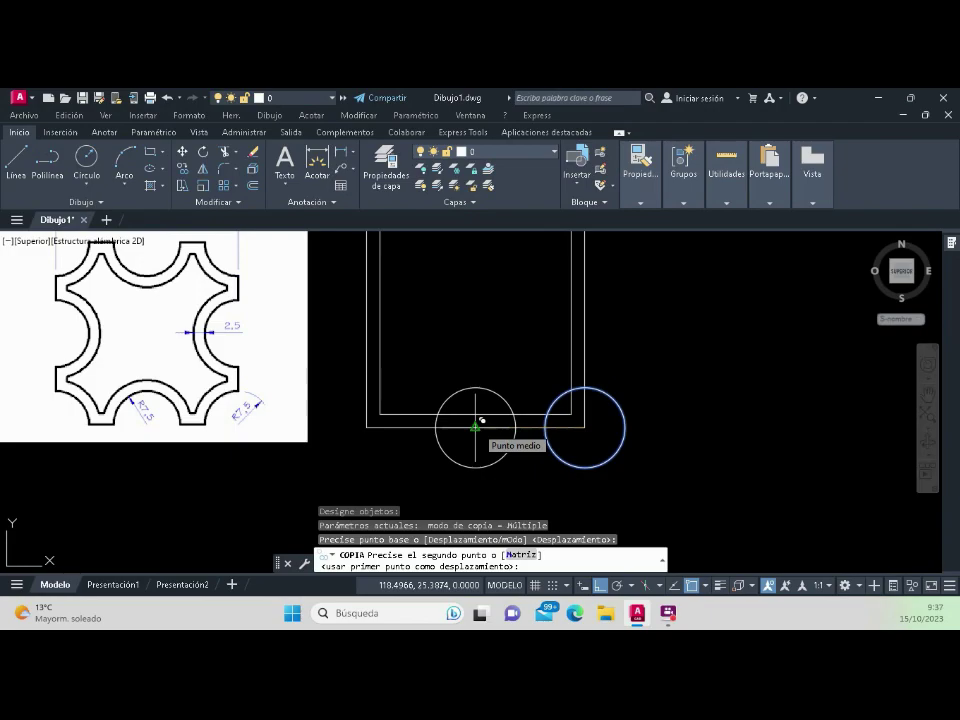
{"action": "left_click", "coordinate": [482, 421]}
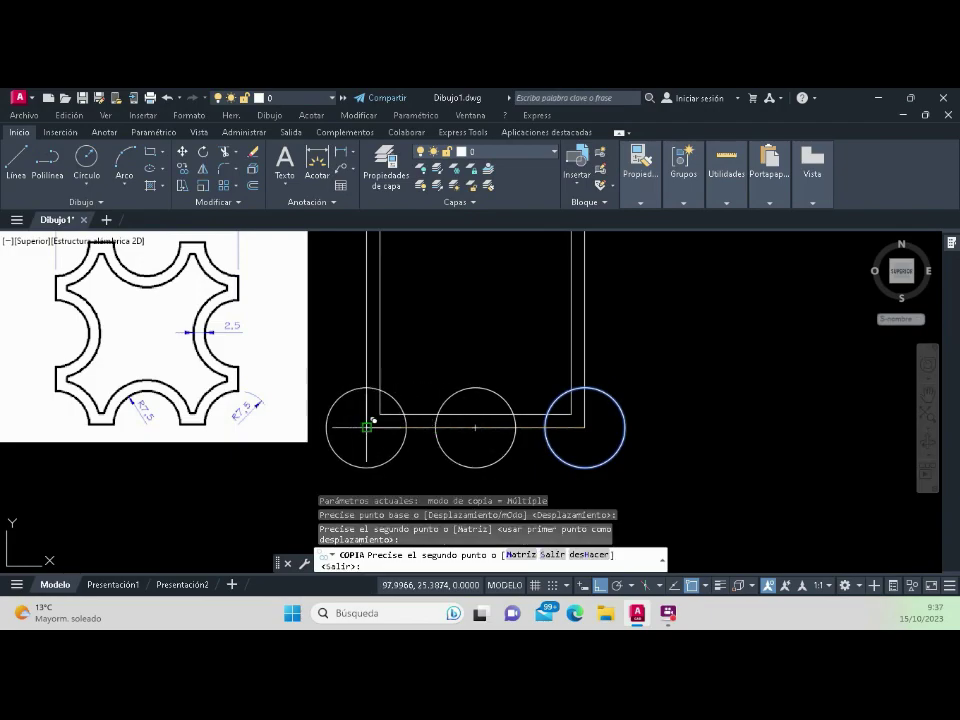
{"action": "scroll", "coordinate": [373, 418], "scroll_direction": "down", "scroll_amount": 2}
{"action": "scroll", "coordinate": [378, 410], "scroll_direction": "down", "scroll_amount": 2}
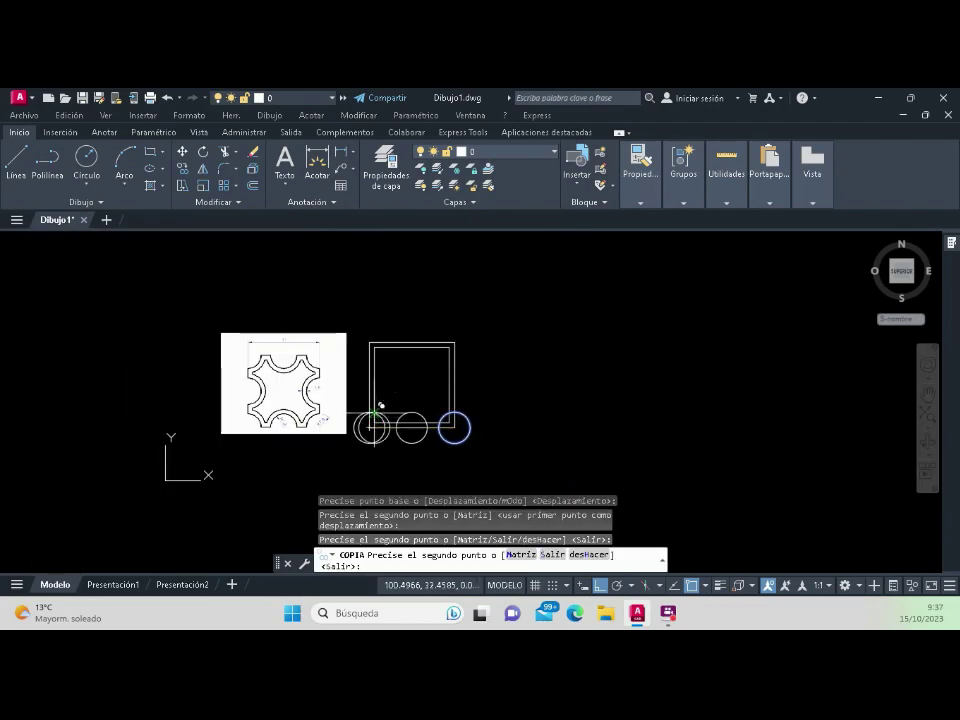
{"action": "scroll", "coordinate": [375, 412], "scroll_direction": "up", "scroll_amount": 2}
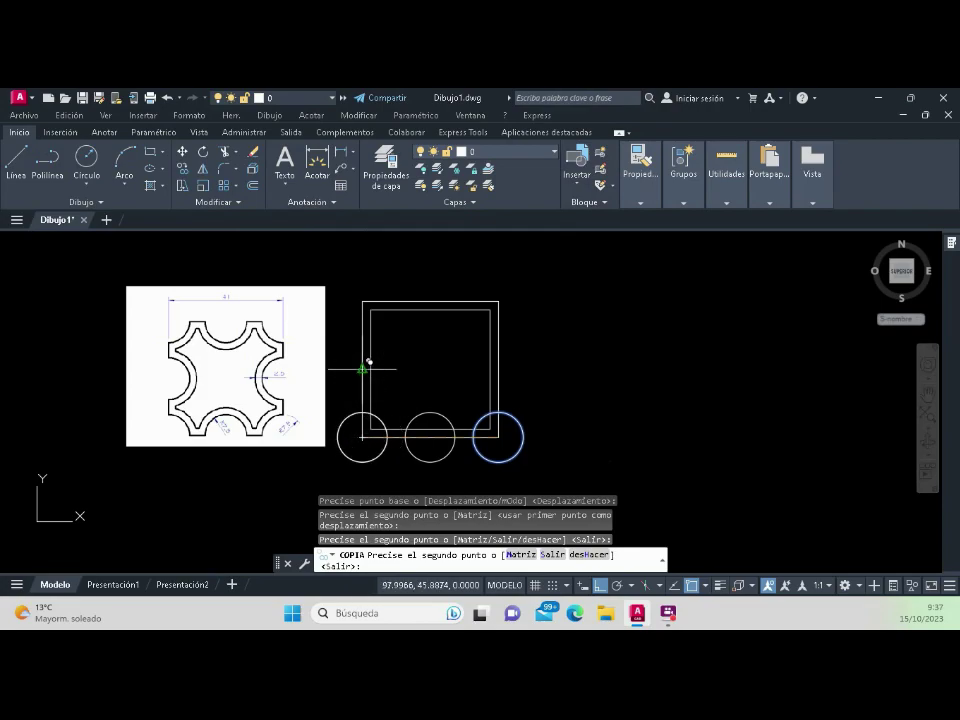
{"action": "left_click", "coordinate": [362, 369]}
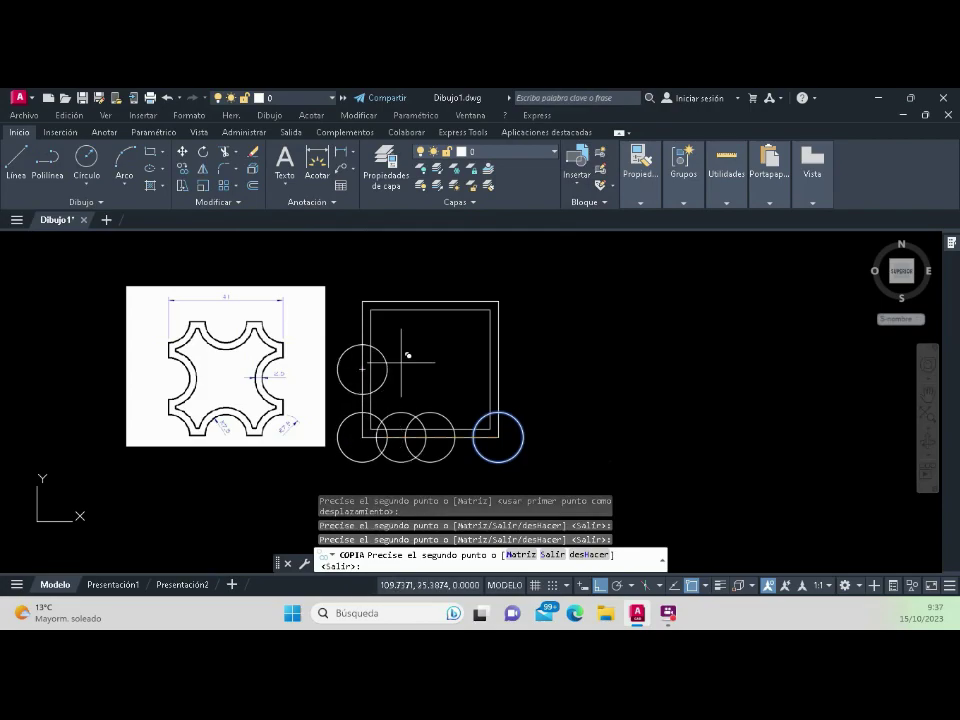
{"action": "left_click", "coordinate": [498, 369]}
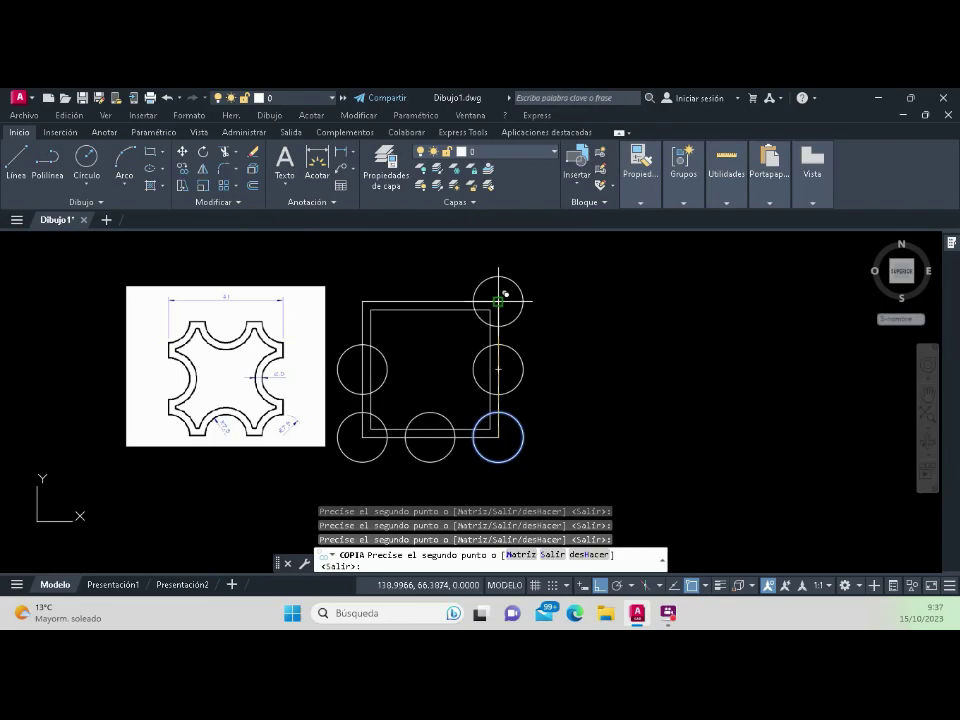
{"action": "left_click", "coordinate": [498, 301]}
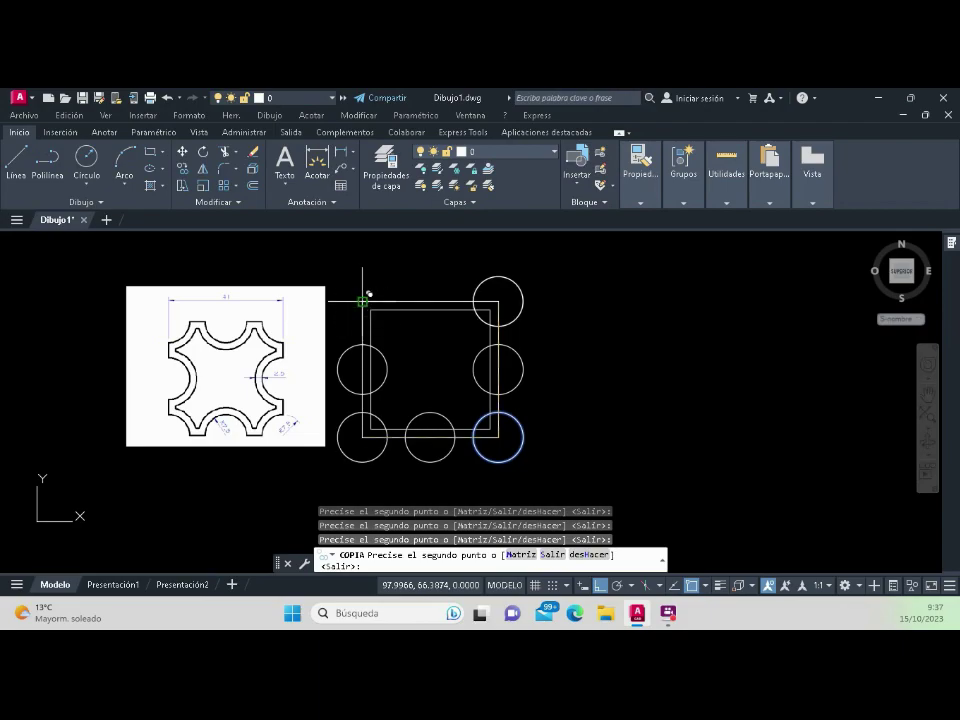
{"action": "left_click", "coordinate": [362, 300]}
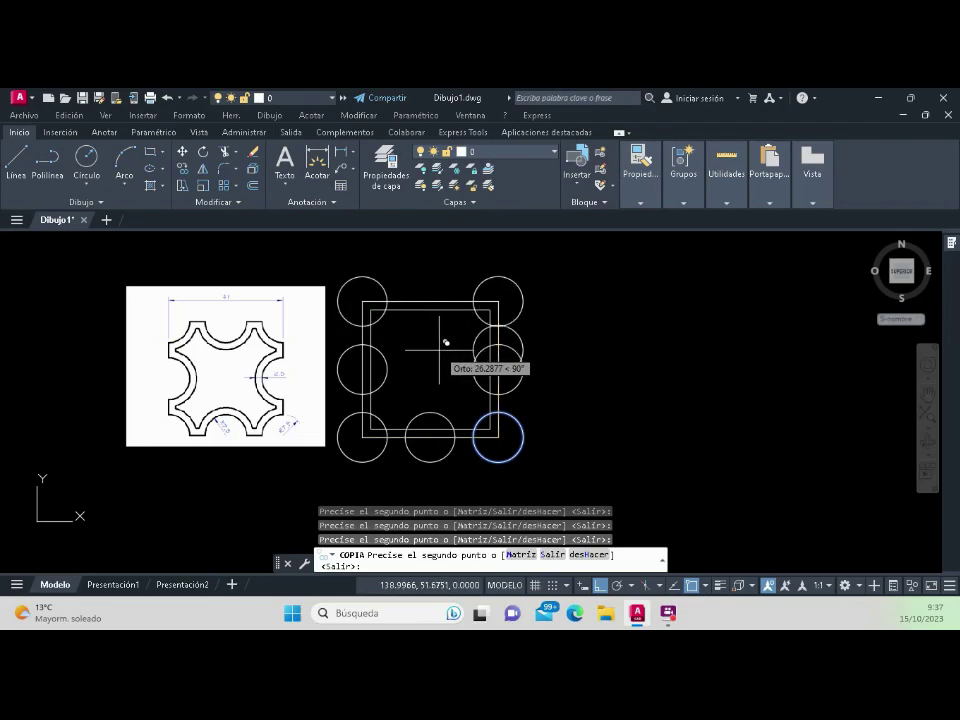
{"action": "key", "text": "Return"}
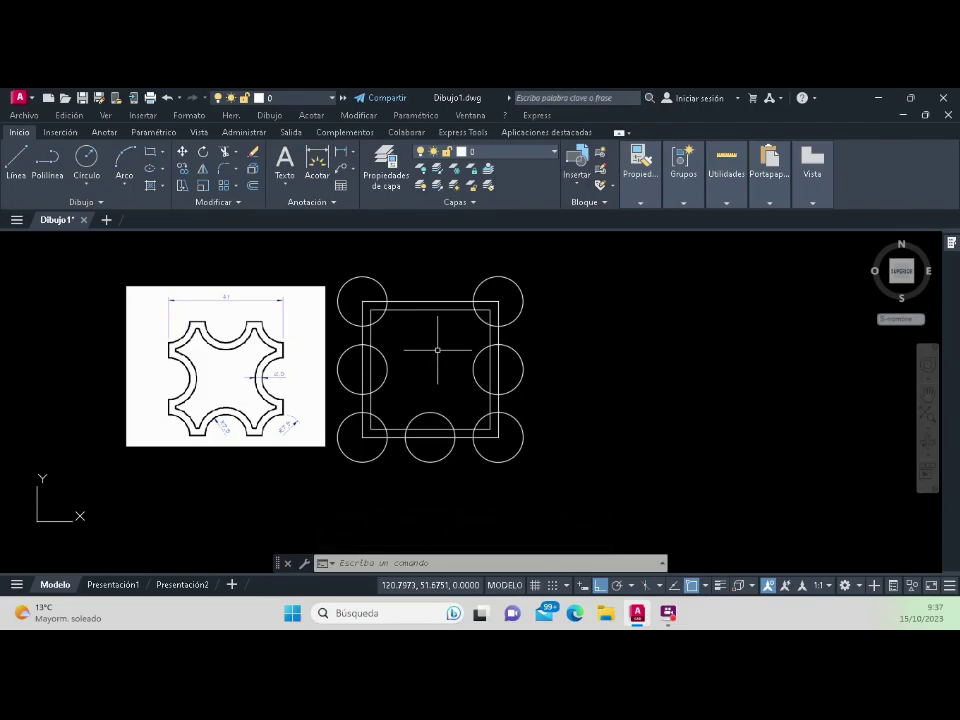
Zoom in and start an offset, which offers 2.5 as the default distance.
{"action": "scroll", "coordinate": [407, 335], "scroll_direction": "up", "scroll_amount": 2}
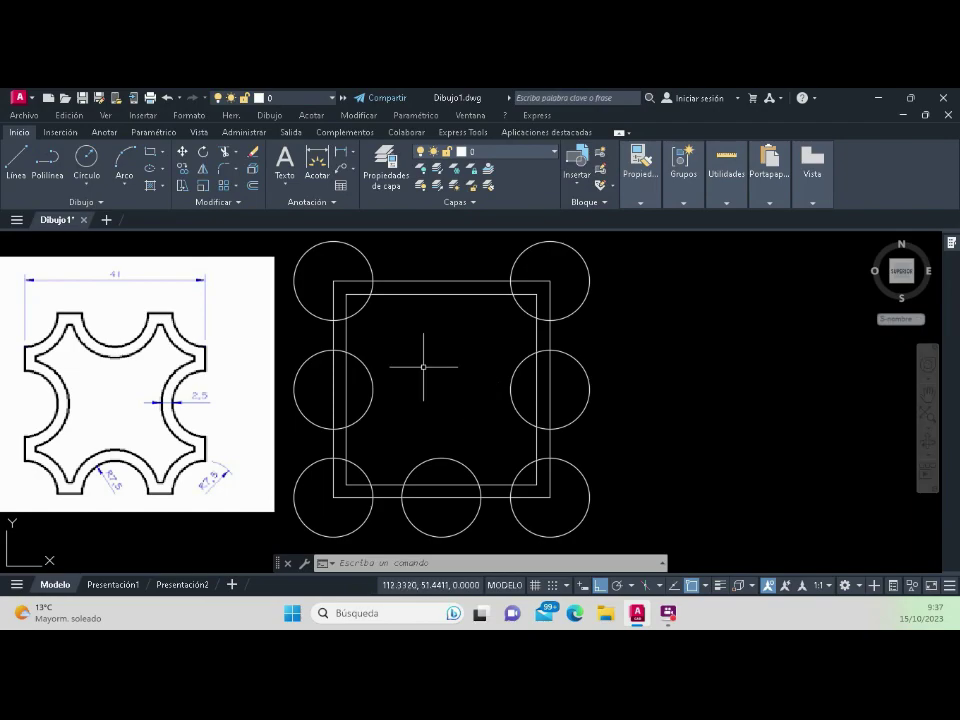
{"action": "left_click", "coordinate": [254, 185]}
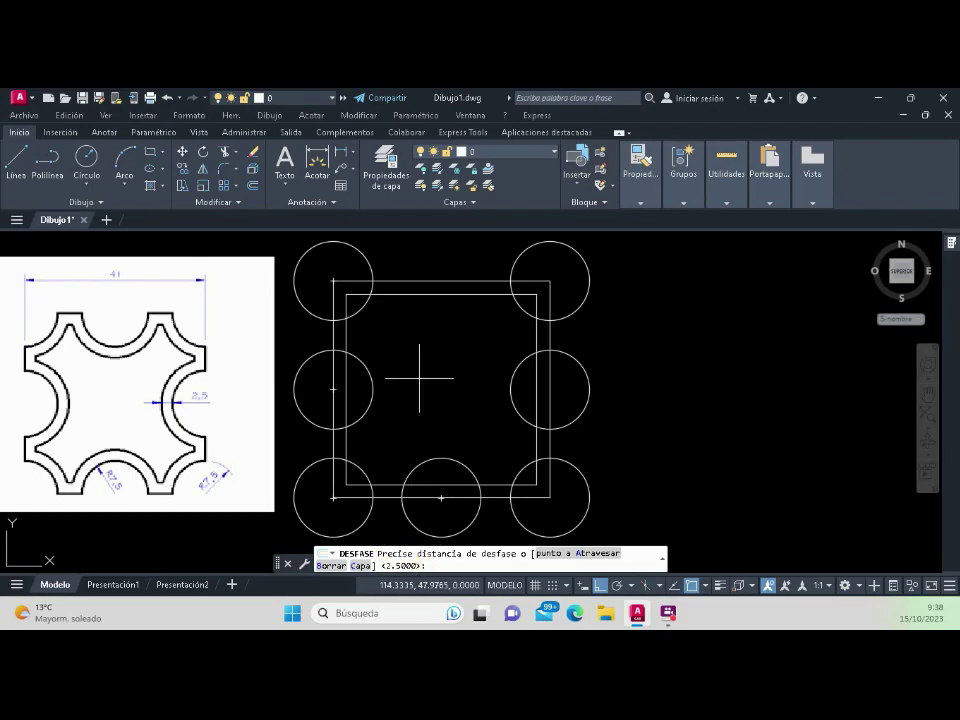
Accept the 2.5 distance and offset the top-left, left-middle and bottom-left circles outward.
{"action": "key", "text": "Return"}
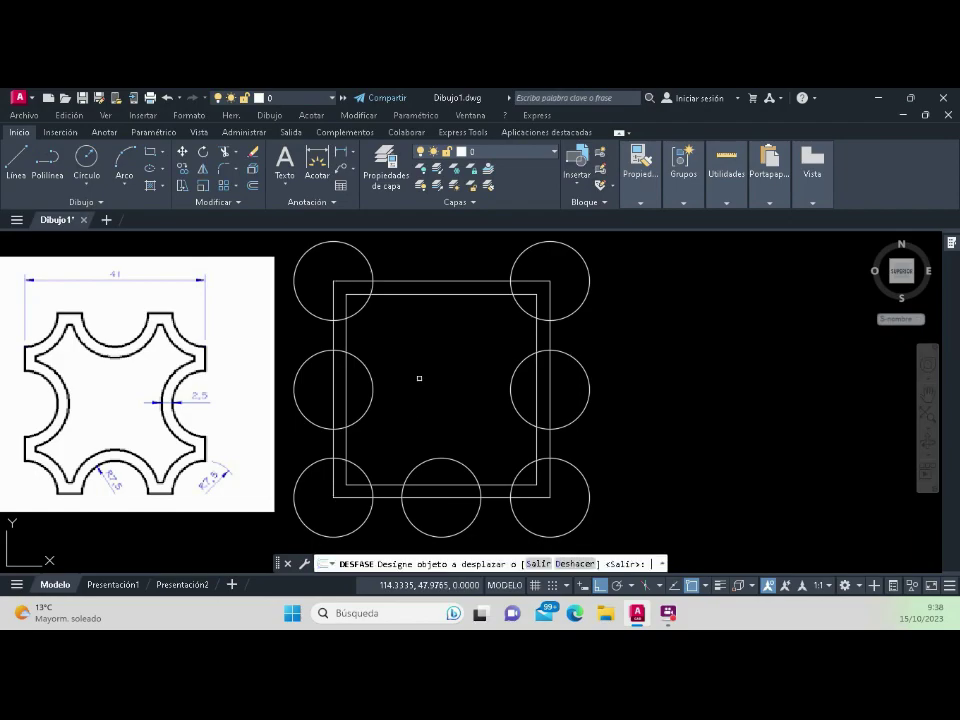
{"action": "scroll", "coordinate": [409, 369], "scroll_direction": "down", "scroll_amount": 2}
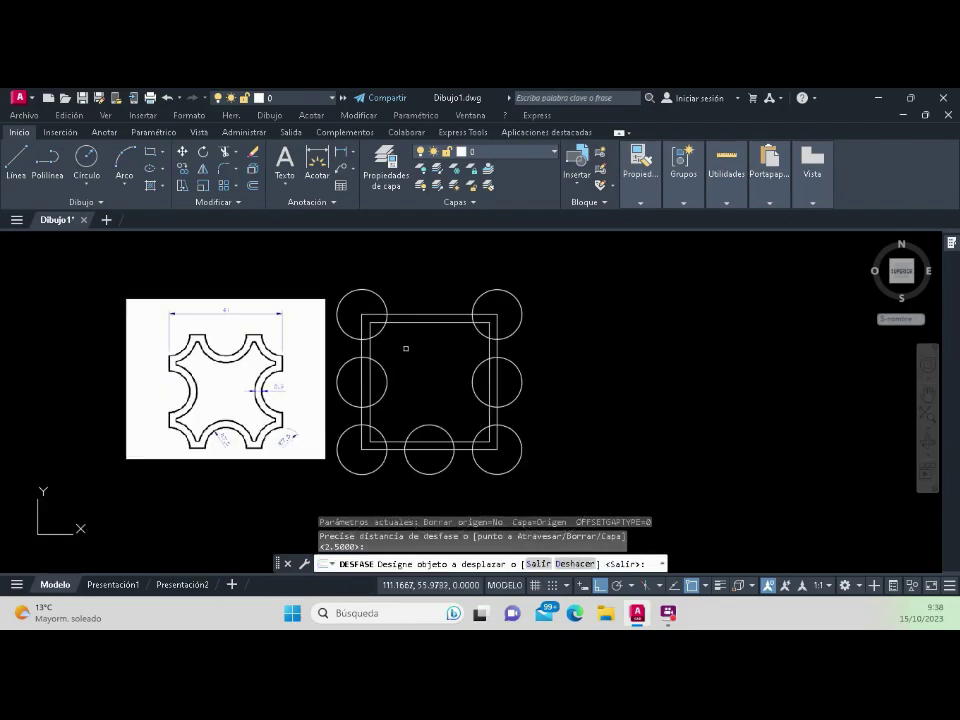
{"action": "left_click", "coordinate": [380, 334]}
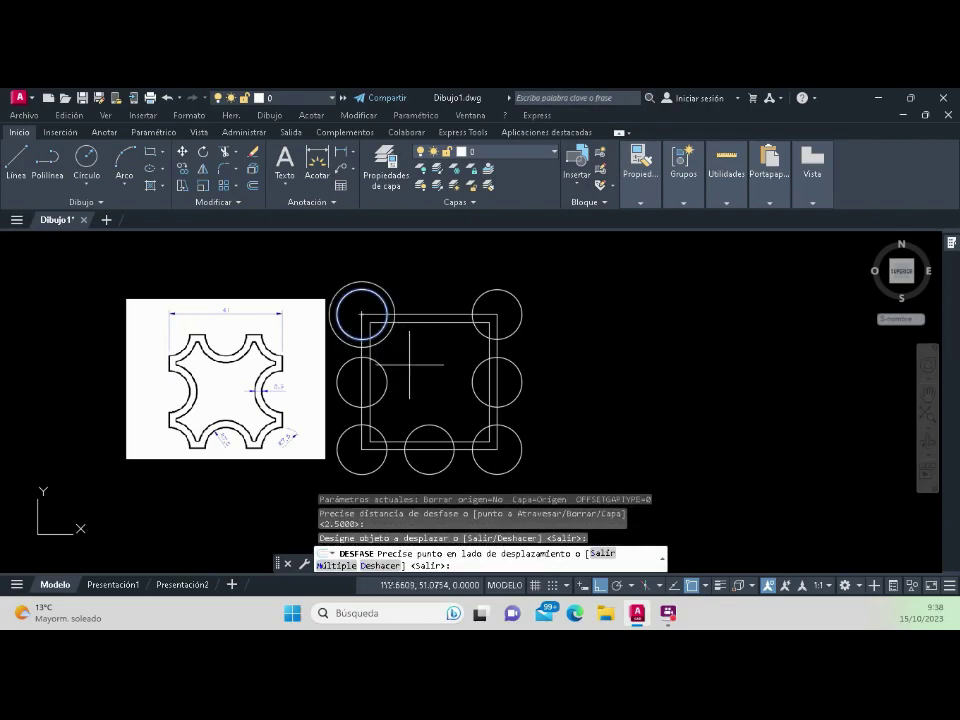
{"action": "left_click", "coordinate": [429, 375]}
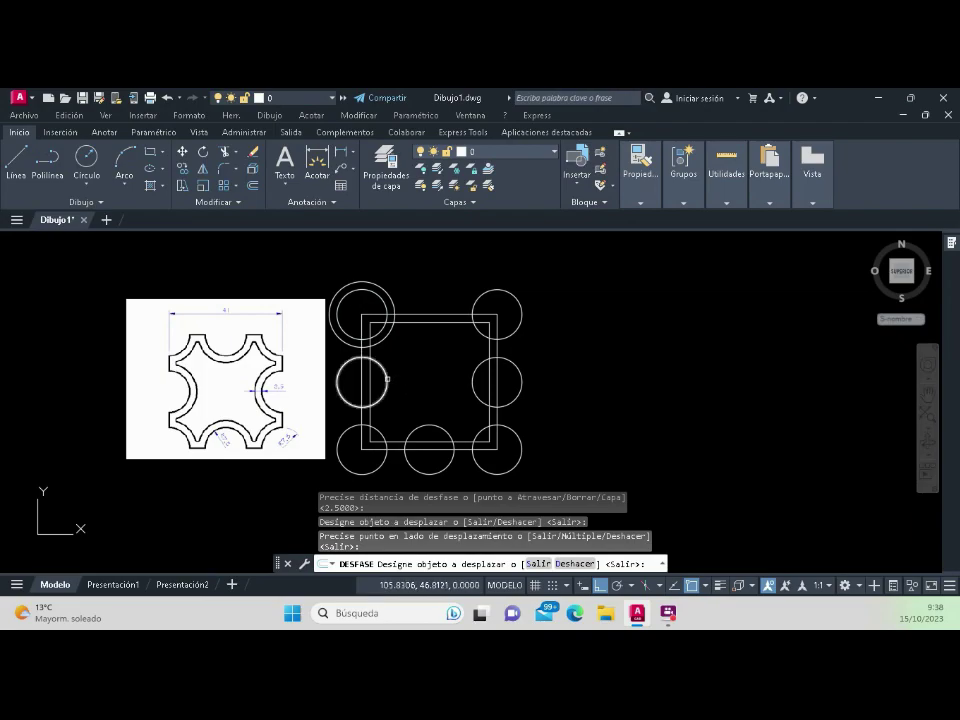
{"action": "left_click", "coordinate": [387, 379]}
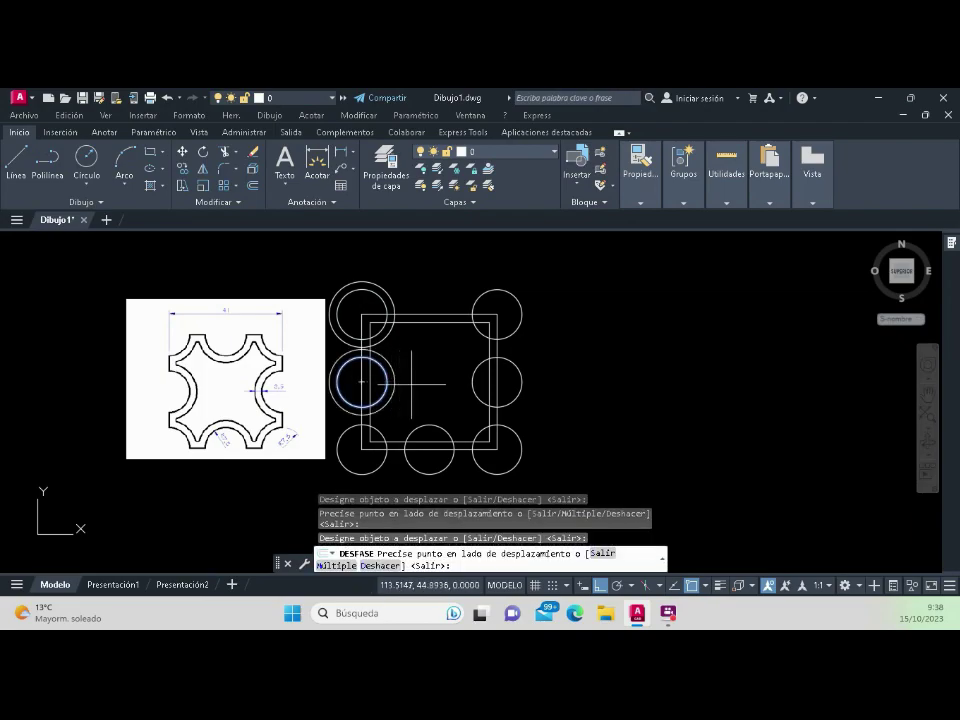
{"action": "left_click", "coordinate": [424, 392]}
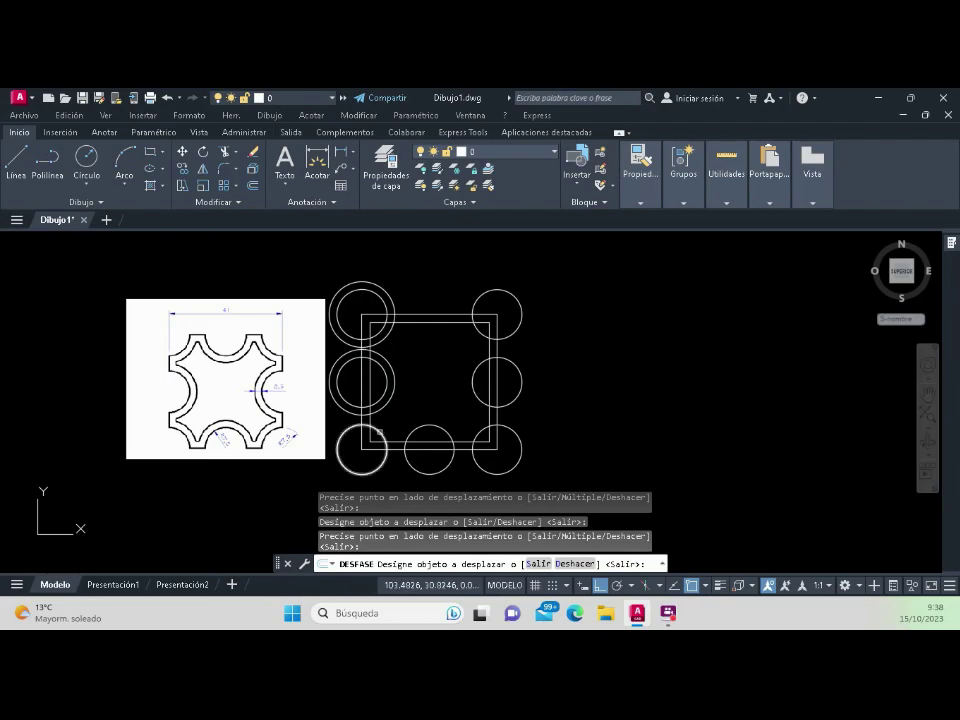
{"action": "scroll", "coordinate": [380, 432], "scroll_direction": "up", "scroll_amount": 2}
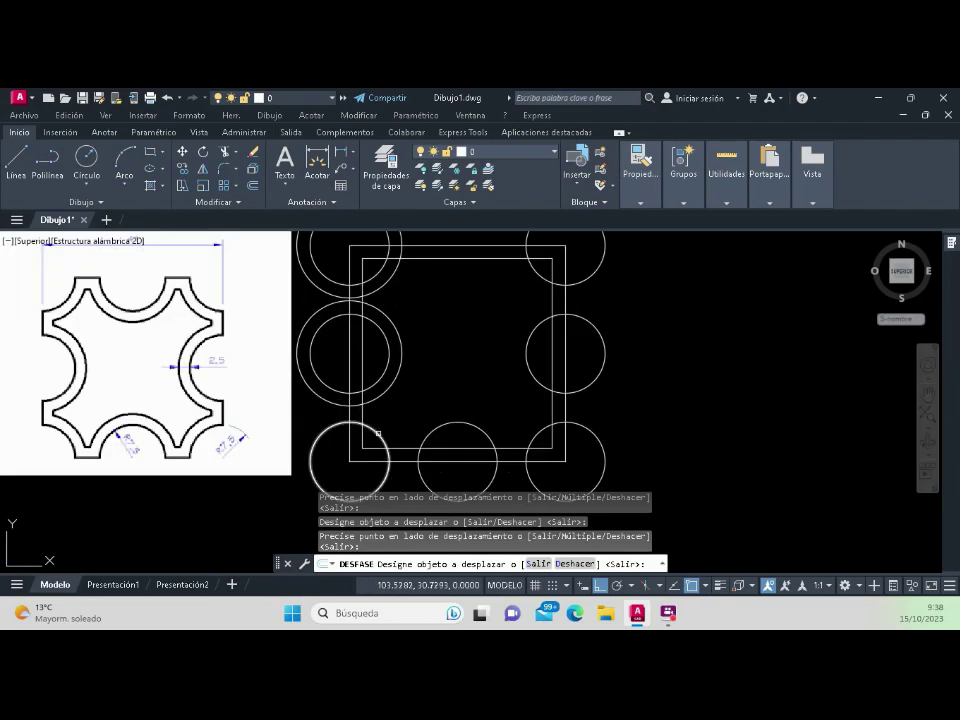
{"action": "left_click", "coordinate": [381, 433]}
{"action": "left_click", "coordinate": [412, 418]}
Offset the bottom-middle, bottom-right, right-middle and top-right circles 2.5 outward, then end the offset.
{"action": "scroll", "coordinate": [418, 412], "scroll_direction": "down", "scroll_amount": 3}
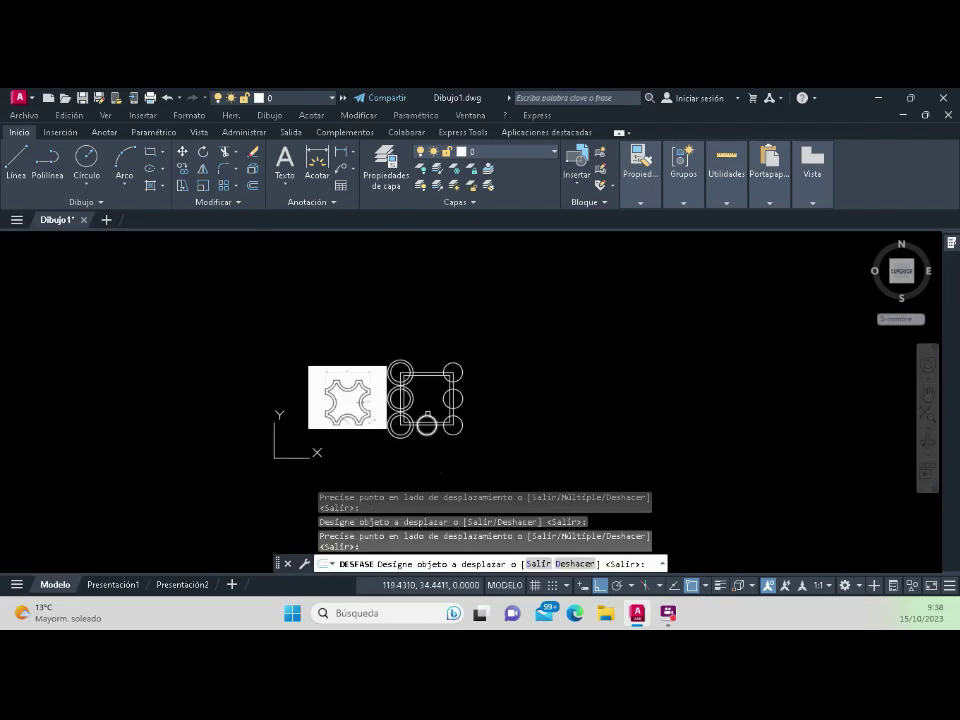
{"action": "scroll", "coordinate": [428, 410], "scroll_direction": "up", "scroll_amount": 2}
{"action": "scroll", "coordinate": [428, 416], "scroll_direction": "down", "scroll_amount": 1}
{"action": "scroll", "coordinate": [428, 416], "scroll_direction": "up", "scroll_amount": 1}
{"action": "scroll", "coordinate": [428, 415], "scroll_direction": "up", "scroll_amount": 2}
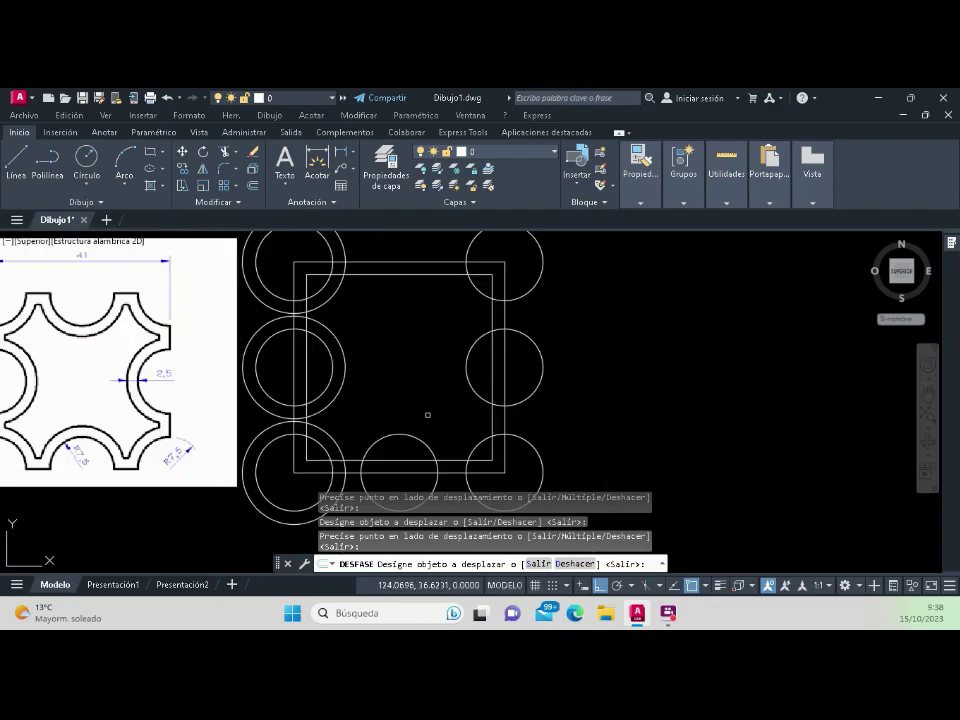
{"action": "scroll", "coordinate": [428, 415], "scroll_direction": "down", "scroll_amount": 3}
{"action": "scroll", "coordinate": [428, 414], "scroll_direction": "up", "scroll_amount": 4}
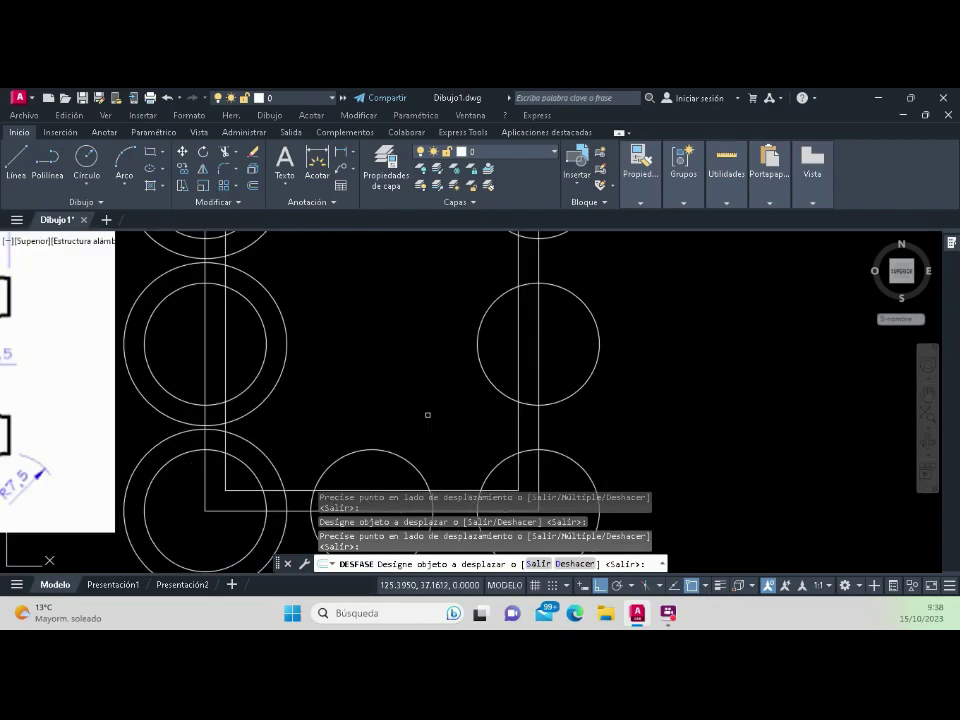
{"action": "scroll", "coordinate": [428, 415], "scroll_direction": "down", "scroll_amount": 4}
{"action": "scroll", "coordinate": [428, 414], "scroll_direction": "down", "scroll_amount": 2}
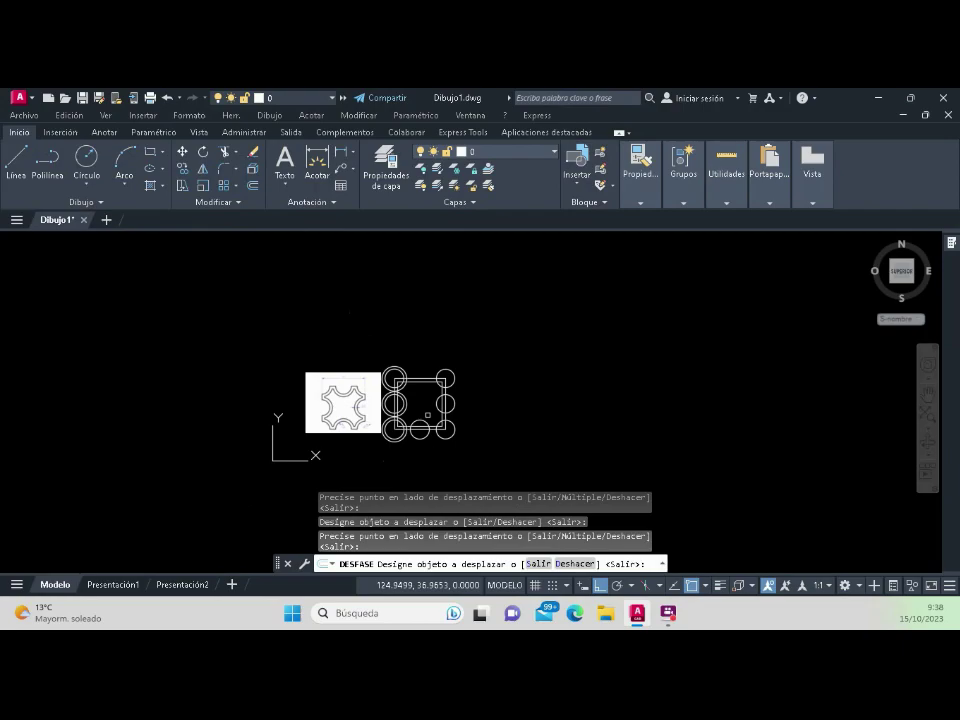
{"action": "scroll", "coordinate": [428, 414], "scroll_direction": "down", "scroll_amount": 2}
{"action": "scroll", "coordinate": [428, 414], "scroll_direction": "down", "scroll_amount": 4}
{"action": "scroll", "coordinate": [428, 414], "scroll_direction": "up", "scroll_amount": 3}
{"action": "scroll", "coordinate": [428, 414], "scroll_direction": "up", "scroll_amount": 7}
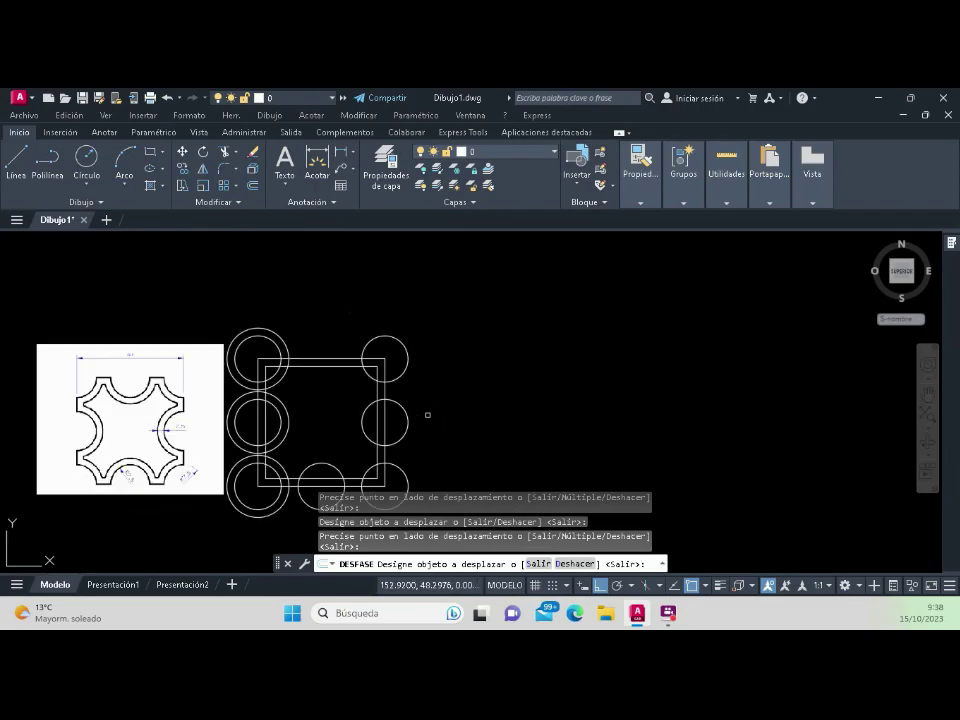
{"action": "scroll", "coordinate": [428, 414], "scroll_direction": "down", "scroll_amount": 5}
{"action": "scroll", "coordinate": [415, 420], "scroll_direction": "up", "scroll_amount": 2}
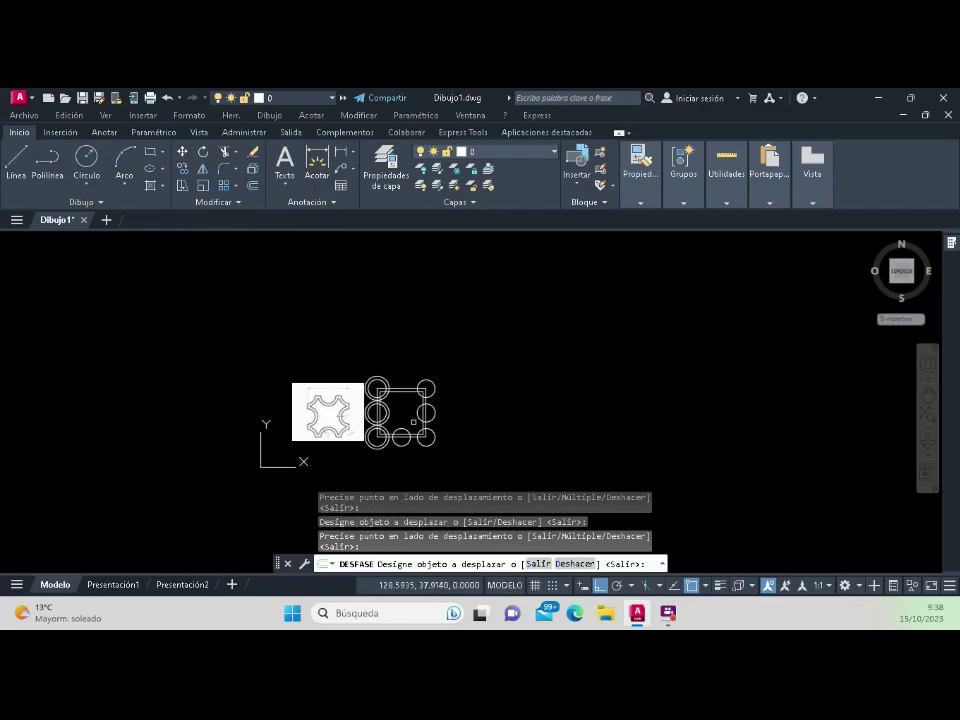
{"action": "scroll", "coordinate": [413, 422], "scroll_direction": "up", "scroll_amount": 8}
{"action": "scroll", "coordinate": [398, 426], "scroll_direction": "down", "scroll_amount": 2}
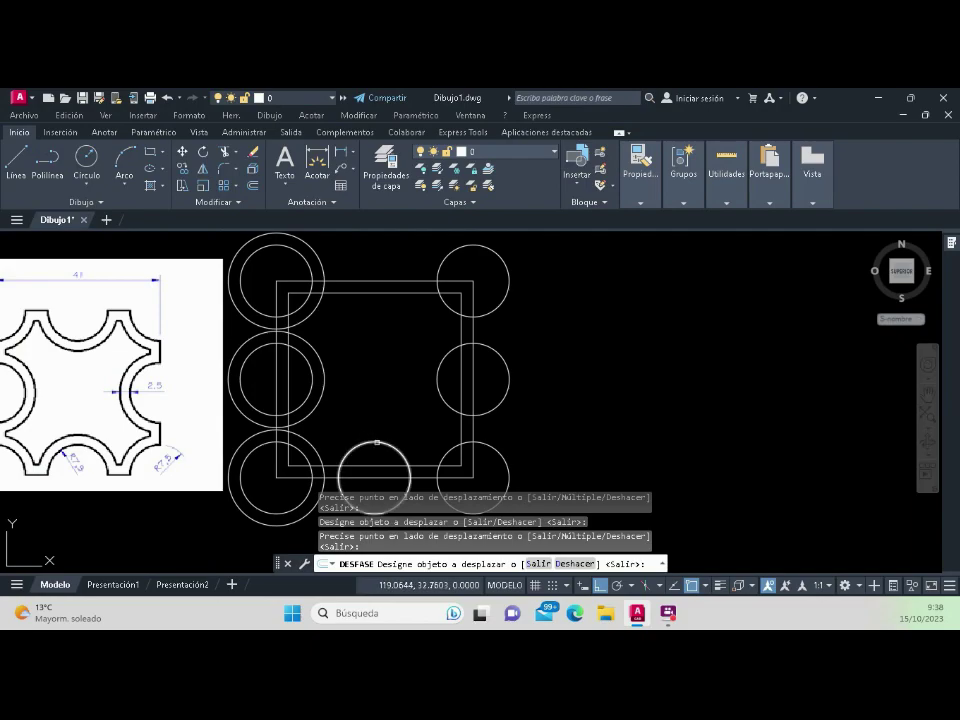
{"action": "left_click", "coordinate": [377, 442]}
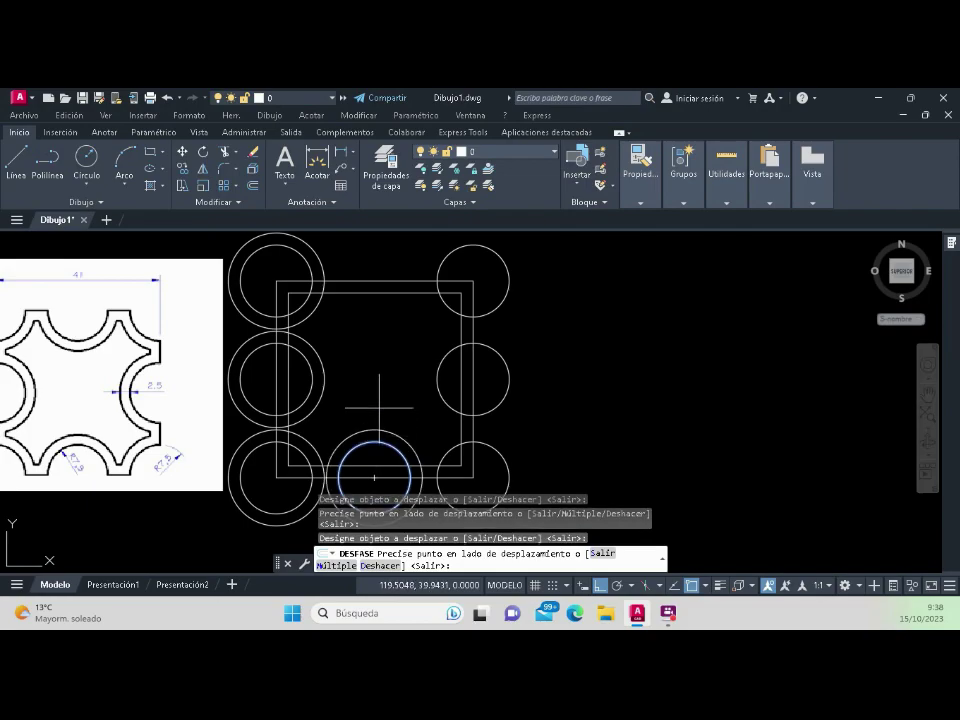
{"action": "left_click", "coordinate": [430, 430]}
{"action": "left_click", "coordinate": [449, 447]}
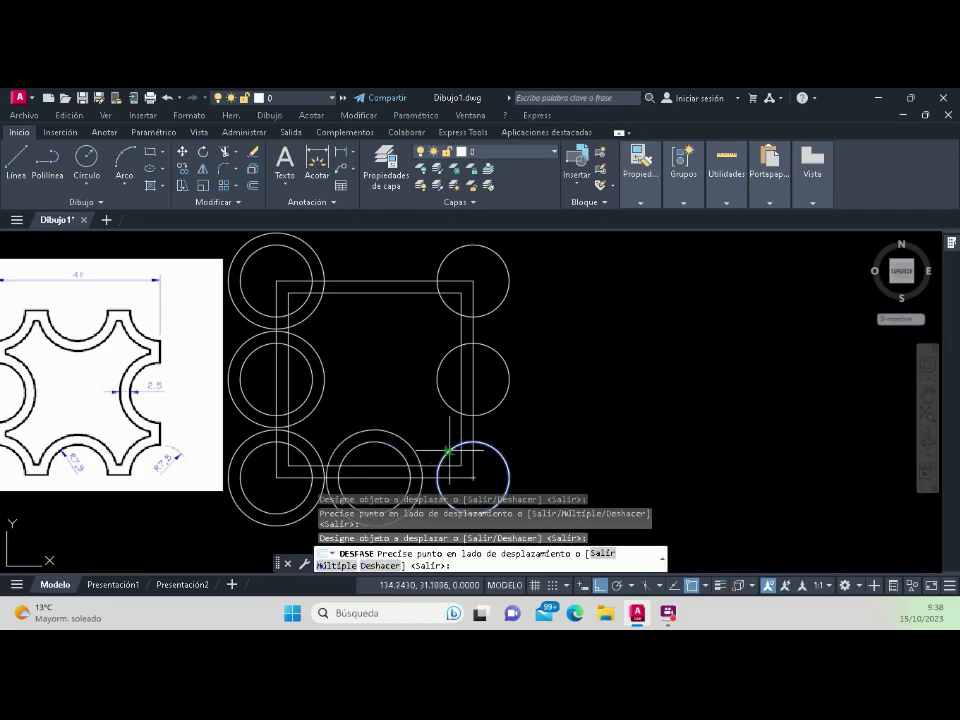
{"action": "left_click", "coordinate": [415, 417]}
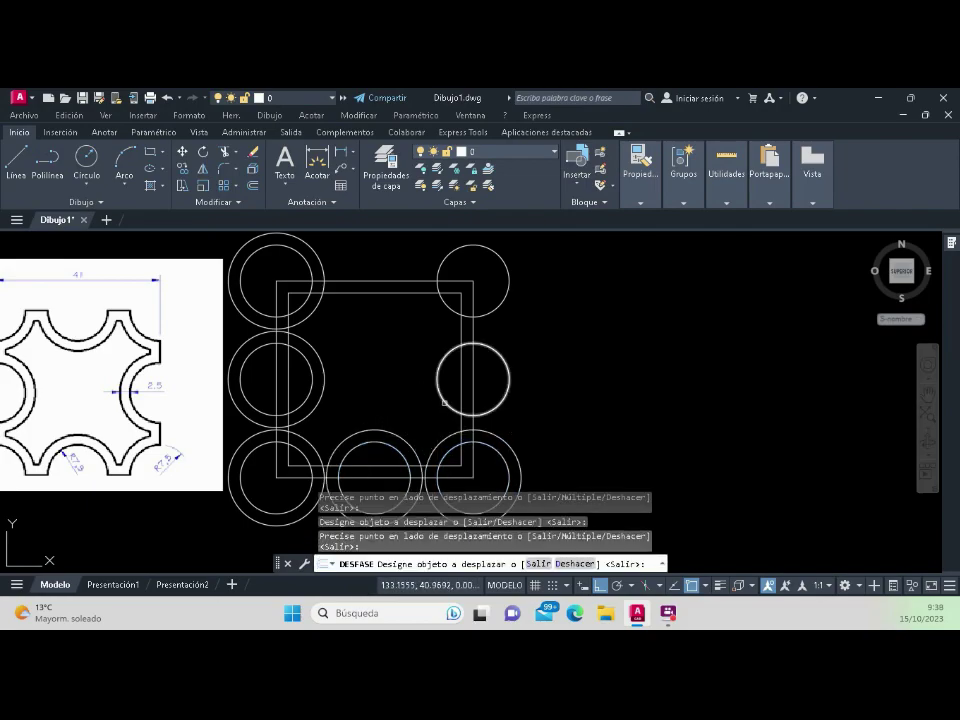
{"action": "left_click", "coordinate": [438, 386]}
{"action": "left_click", "coordinate": [375, 397]}
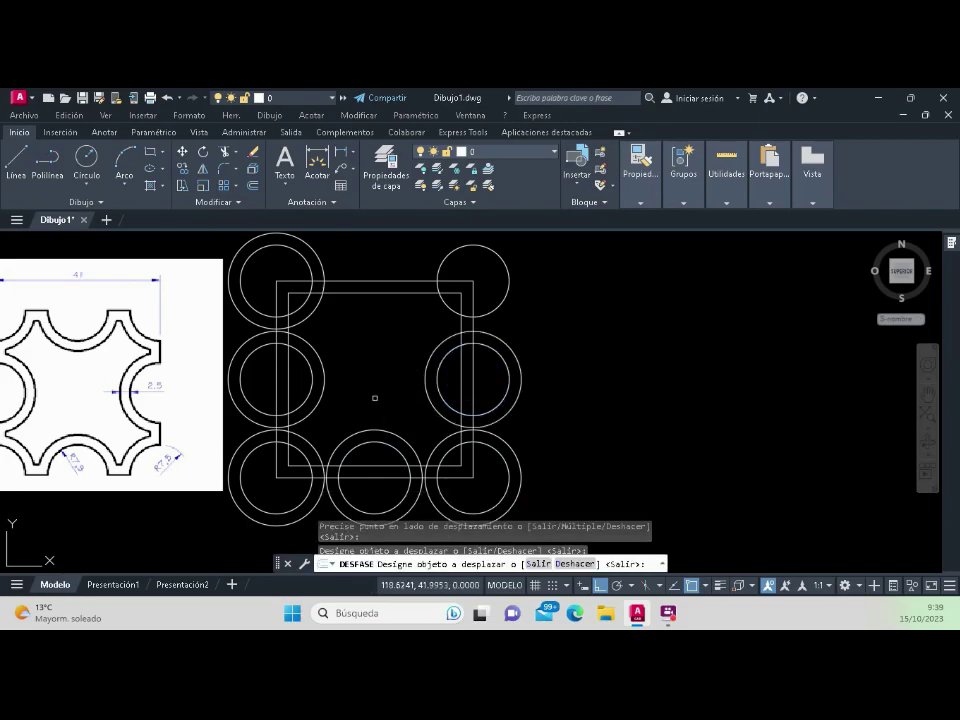
{"action": "left_click", "coordinate": [447, 304]}
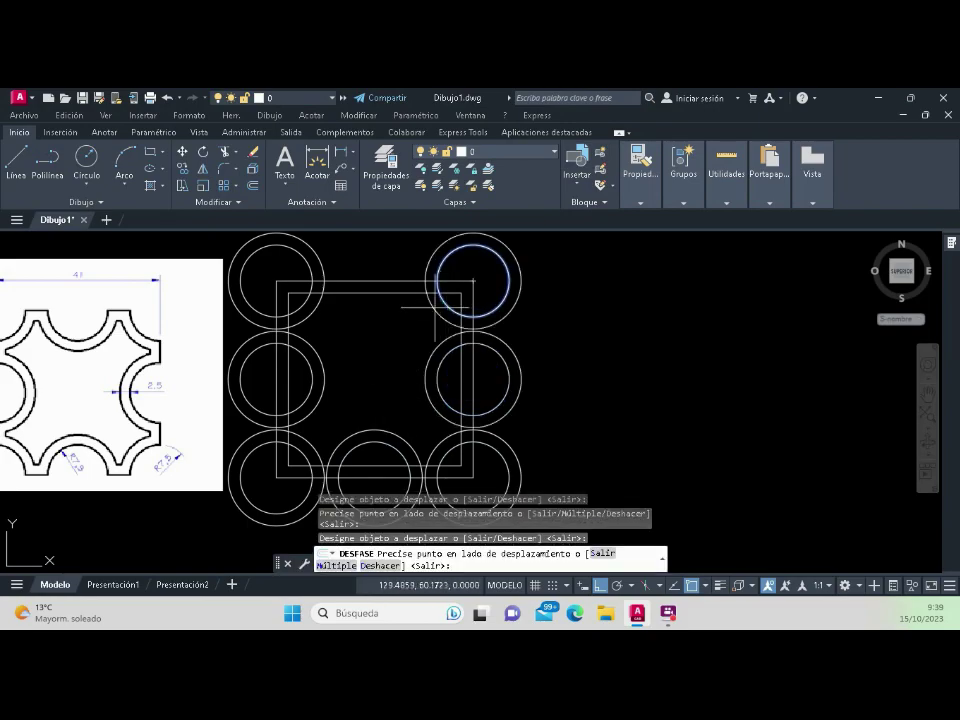
{"action": "left_click", "coordinate": [349, 341]}
{"action": "key", "text": "Return"}
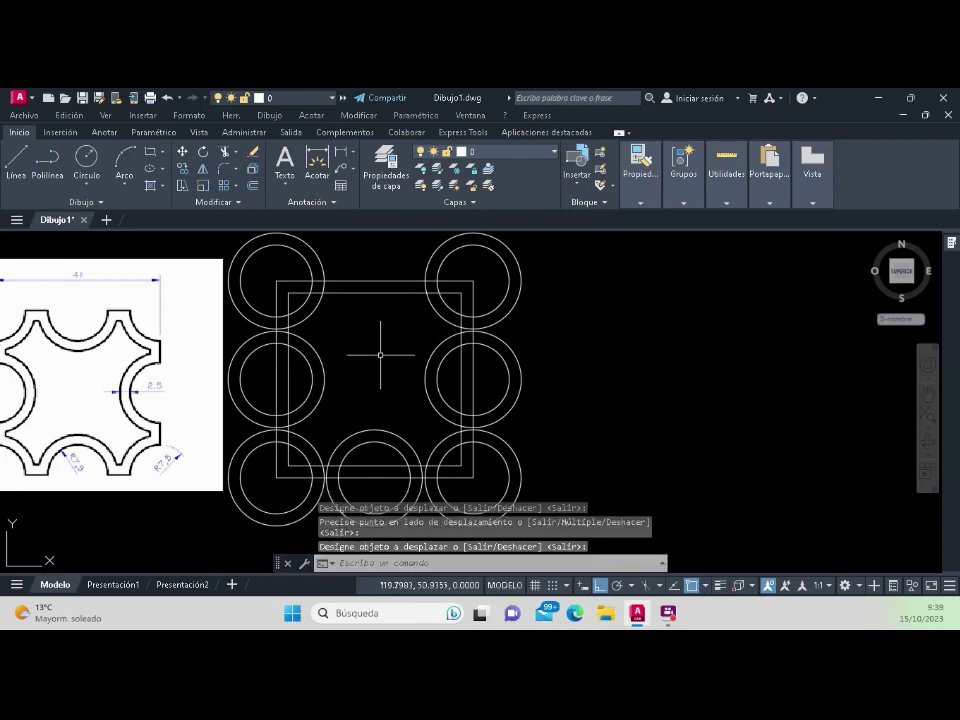
{"action": "scroll", "coordinate": [377, 364], "scroll_direction": "down", "scroll_amount": 4}
{"action": "scroll", "coordinate": [366, 376], "scroll_direction": "up", "scroll_amount": 2}
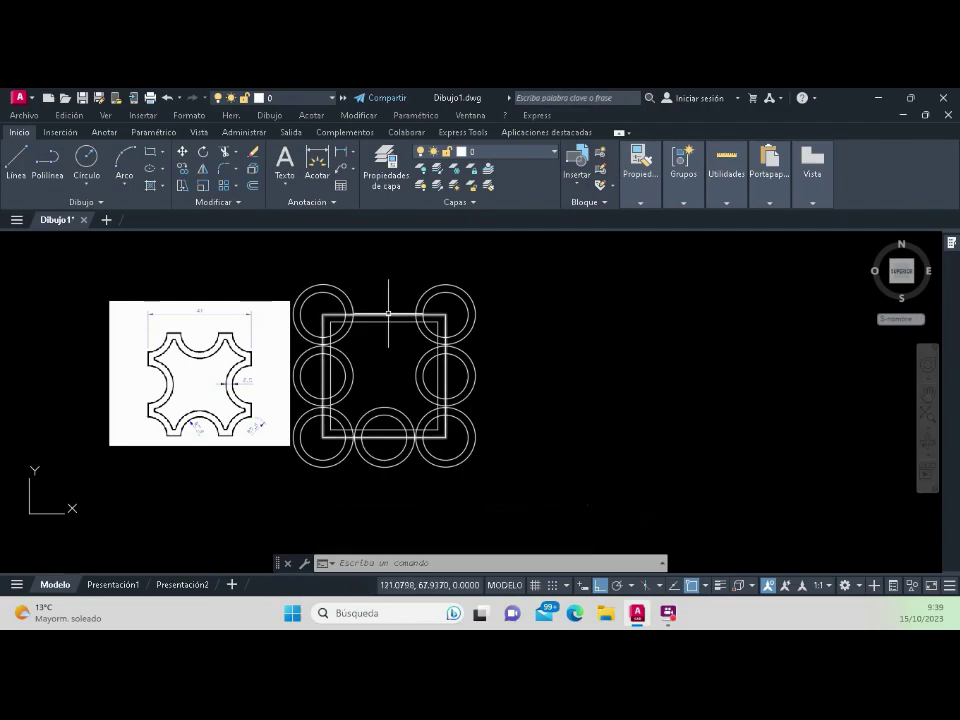
Copy the bottom-middle double circle from its centre to the square's top-middle position.
{"action": "left_click", "coordinate": [397, 478]}
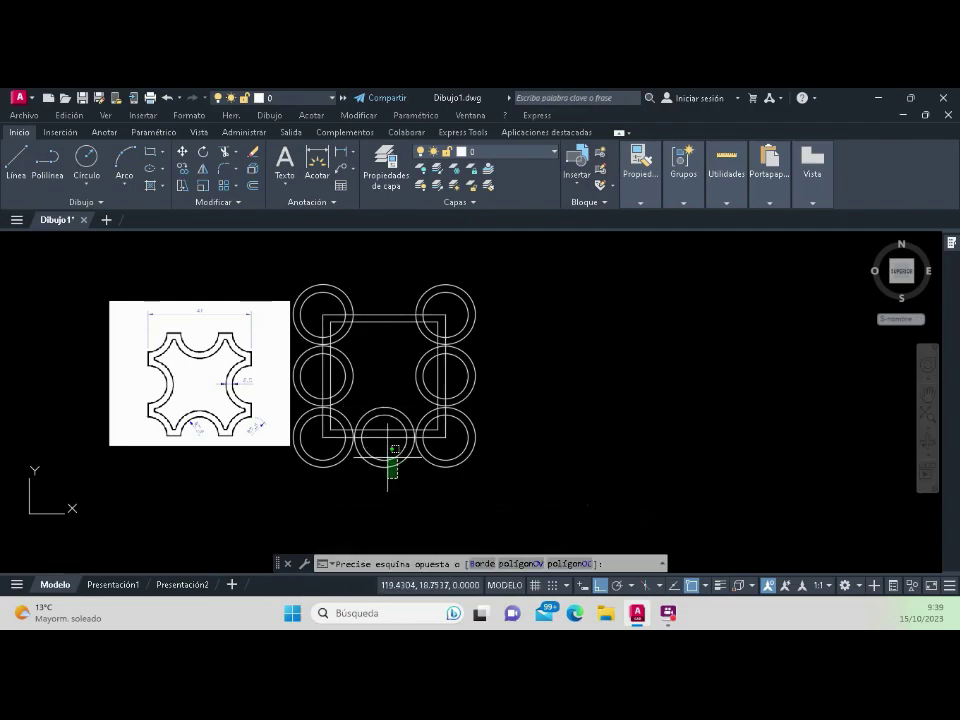
{"action": "left_click", "coordinate": [388, 450]}
{"action": "scroll", "coordinate": [385, 452], "scroll_direction": "up", "scroll_amount": 2}
{"action": "scroll", "coordinate": [382, 453], "scroll_direction": "up", "scroll_amount": 2}
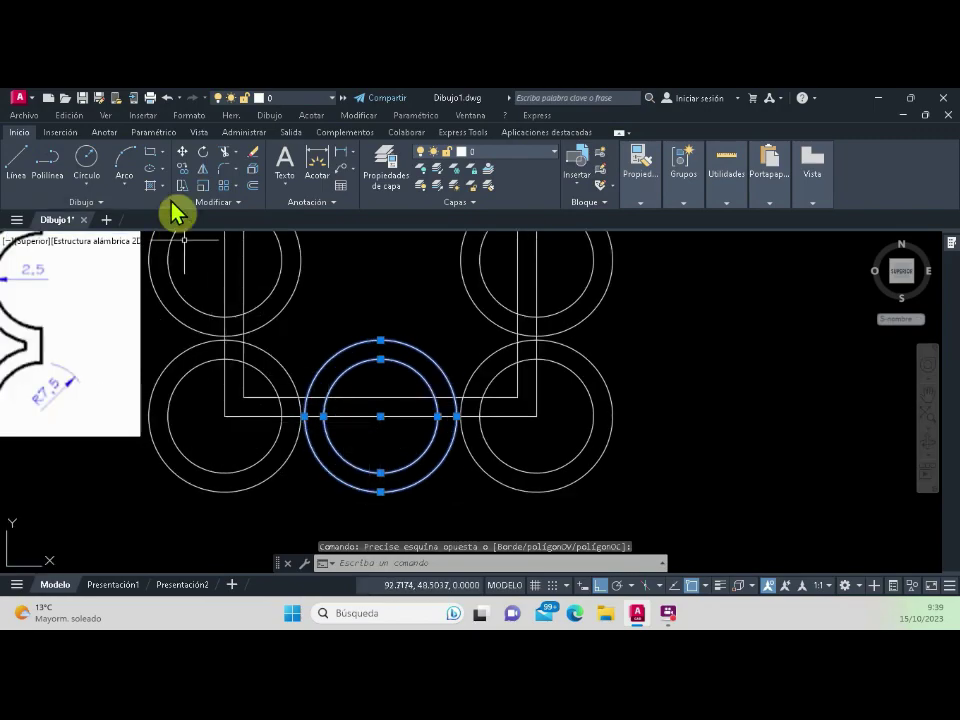
{"action": "left_click", "coordinate": [182, 168]}
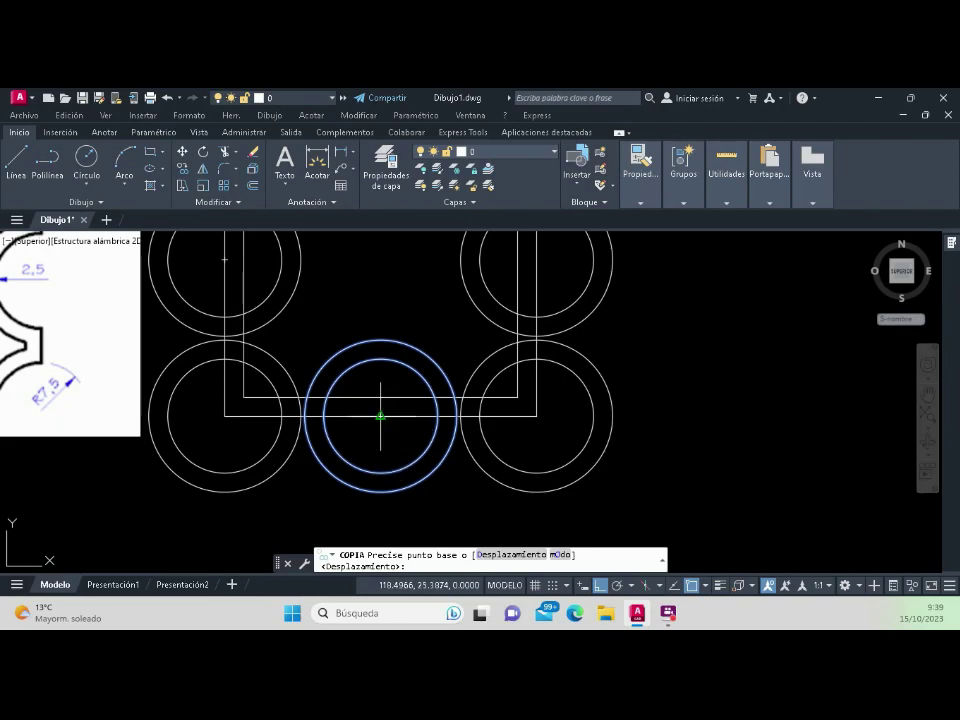
{"action": "left_click", "coordinate": [380, 416]}
{"action": "scroll", "coordinate": [380, 416], "scroll_direction": "down", "scroll_amount": 2}
{"action": "scroll", "coordinate": [380, 416], "scroll_direction": "down", "scroll_amount": 2}
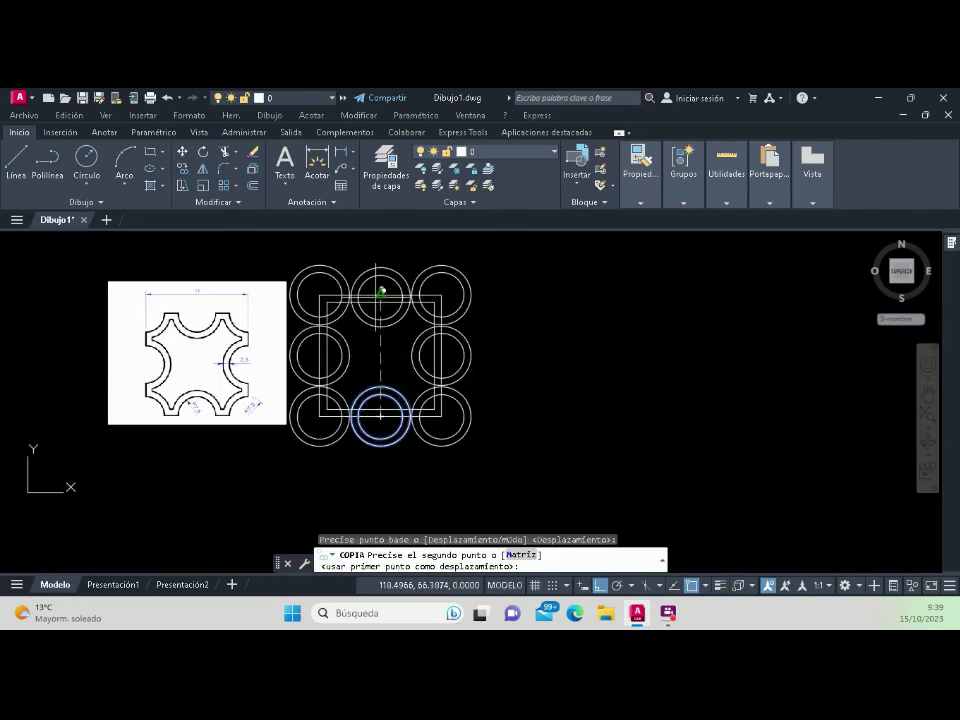
{"action": "left_click", "coordinate": [380, 294]}
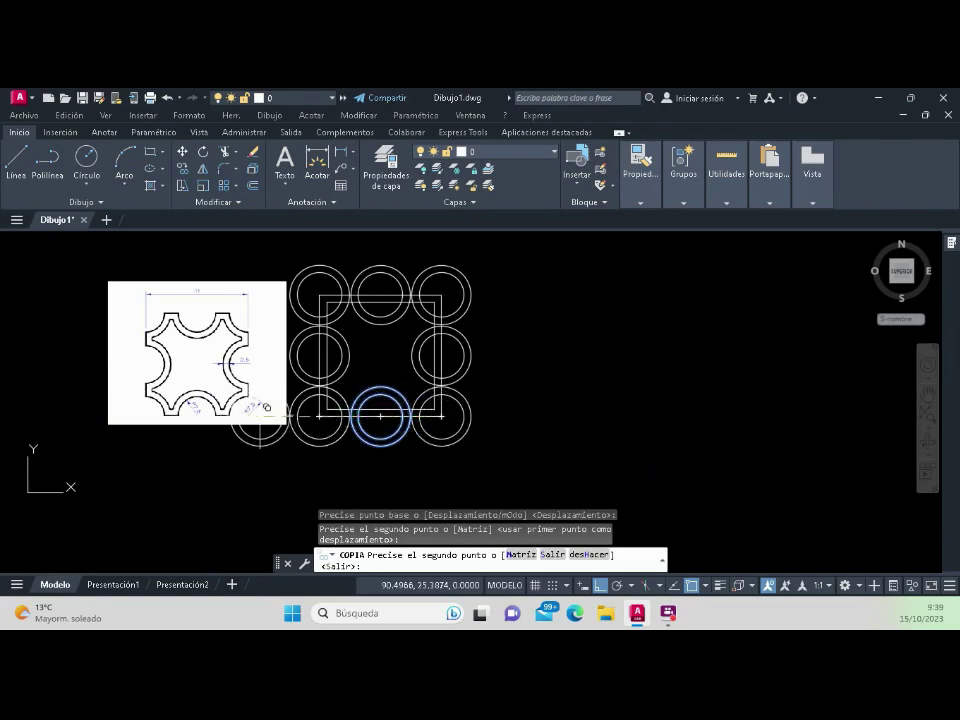
With Ortho off, place nine extra double-circle copies to the right of the square.
{"action": "left_click", "coordinate": [601, 587]}
{"action": "scroll", "coordinate": [489, 399], "scroll_direction": "down", "scroll_amount": 4}
{"action": "scroll", "coordinate": [497, 388], "scroll_direction": "up", "scroll_amount": 2}
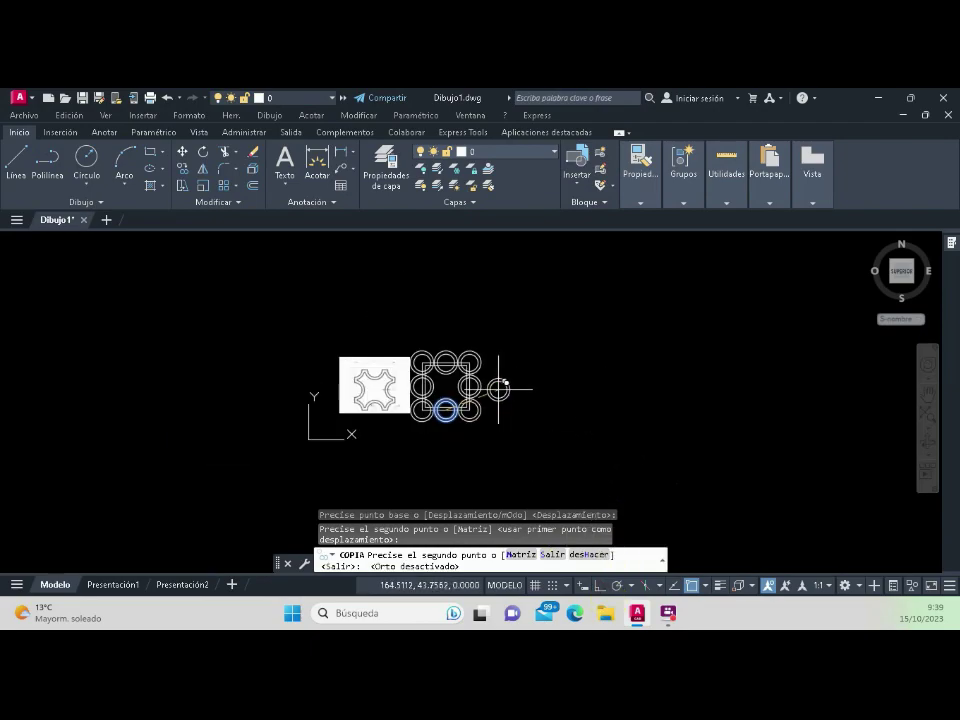
{"action": "scroll", "coordinate": [533, 377], "scroll_direction": "up", "scroll_amount": 2}
{"action": "left_click", "coordinate": [548, 373]}
{"action": "left_click", "coordinate": [673, 429]}
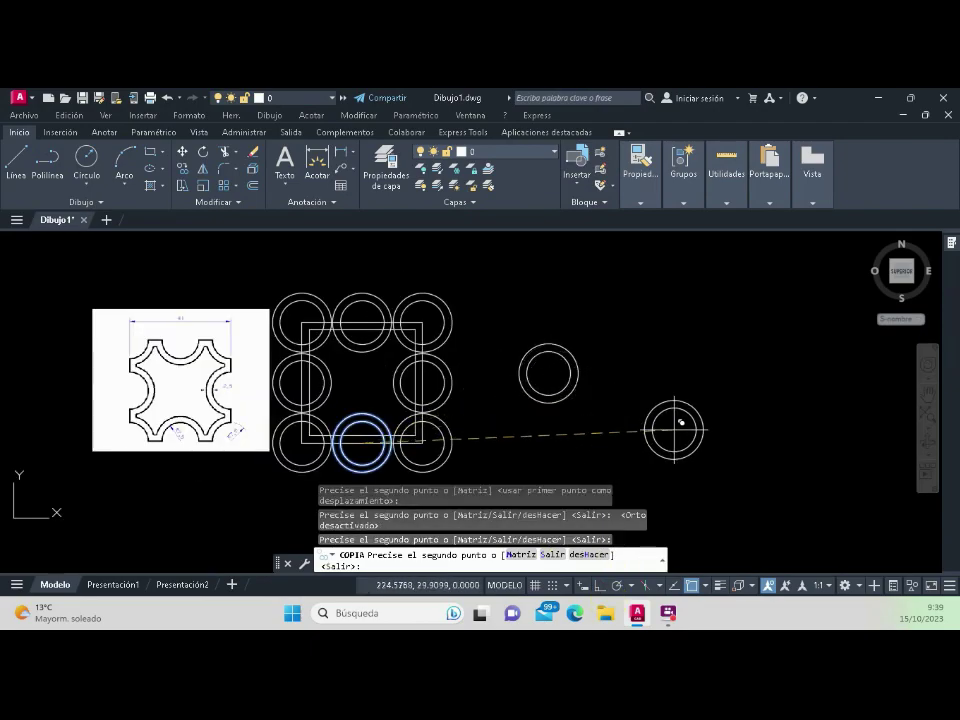
{"action": "left_click", "coordinate": [728, 315]}
{"action": "left_click", "coordinate": [577, 276]}
{"action": "scroll", "coordinate": [553, 300], "scroll_direction": "down", "scroll_amount": 4}
{"action": "left_click", "coordinate": [644, 381]}
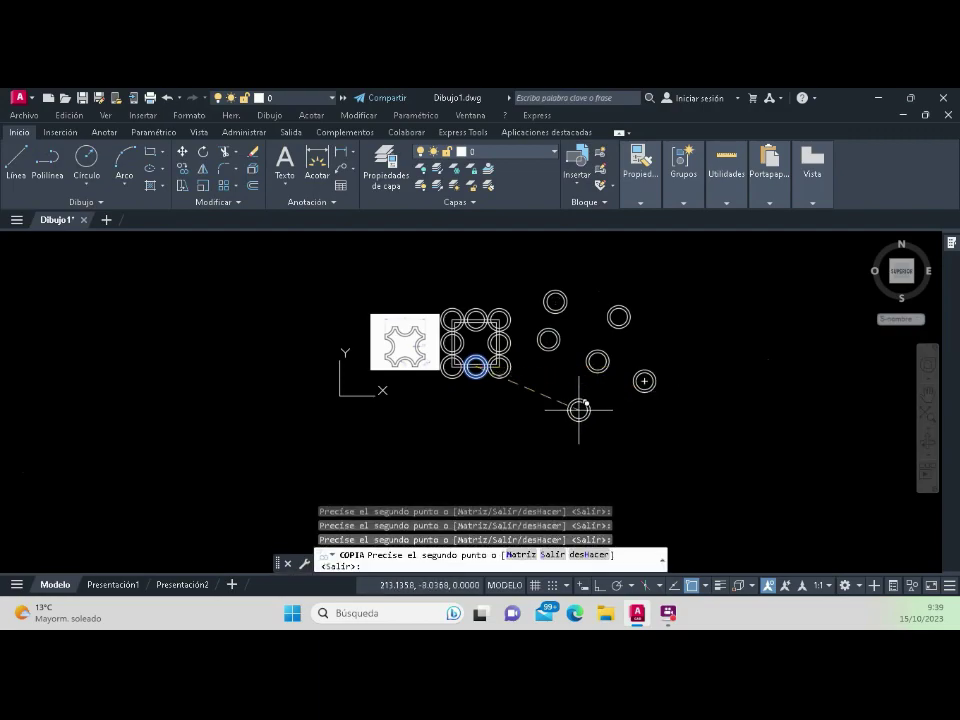
{"action": "left_click", "coordinate": [540, 421]}
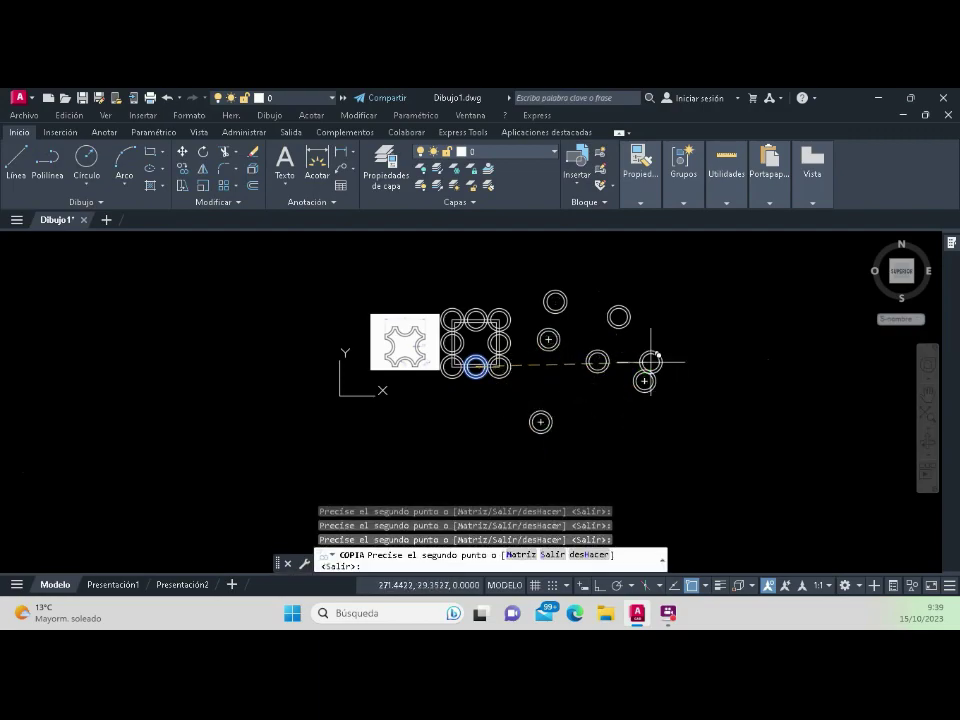
{"action": "scroll", "coordinate": [657, 354], "scroll_direction": "up", "scroll_amount": 2}
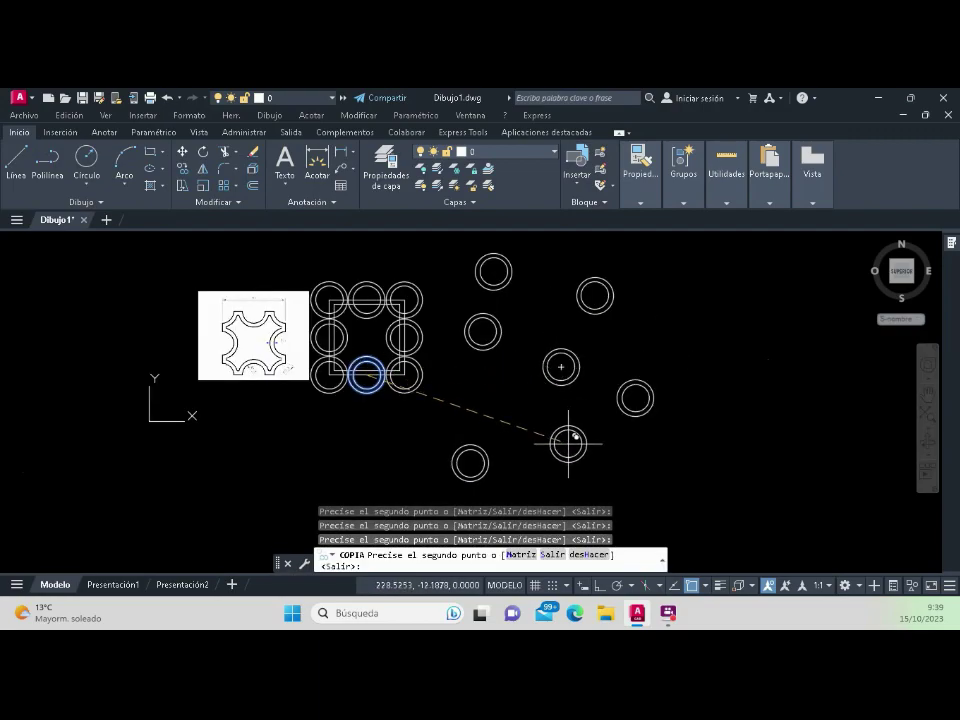
{"action": "left_click", "coordinate": [567, 444]}
{"action": "left_click", "coordinate": [536, 305]}
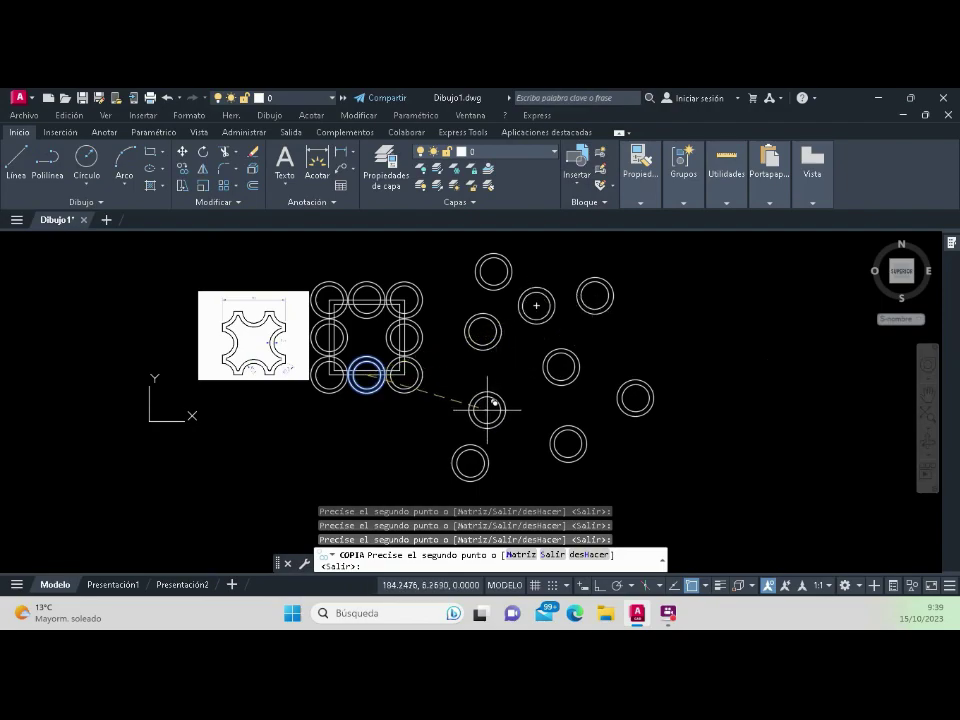
{"action": "left_click", "coordinate": [487, 409]}
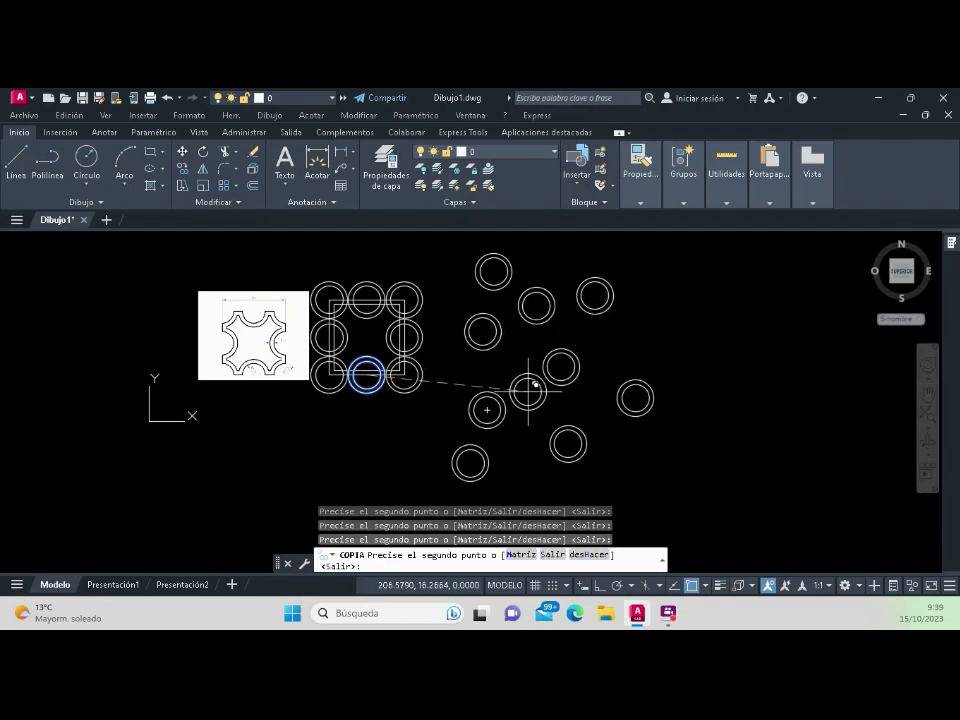
{"action": "key", "text": "Return"}
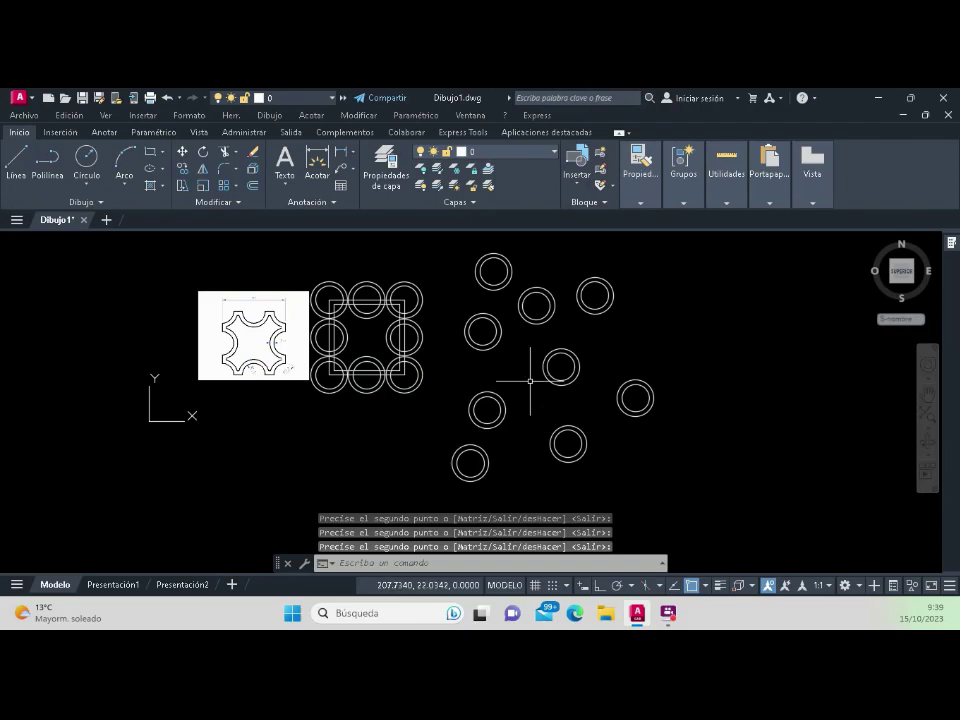
Erase the nine stray double-ring copies right of the square using a crossing window.
{"action": "scroll", "coordinate": [520, 377], "scroll_direction": "down", "scroll_amount": 2}
{"action": "scroll", "coordinate": [530, 379], "scroll_direction": "up", "scroll_amount": 2}
{"action": "scroll", "coordinate": [528, 379], "scroll_direction": "up", "scroll_amount": 1}
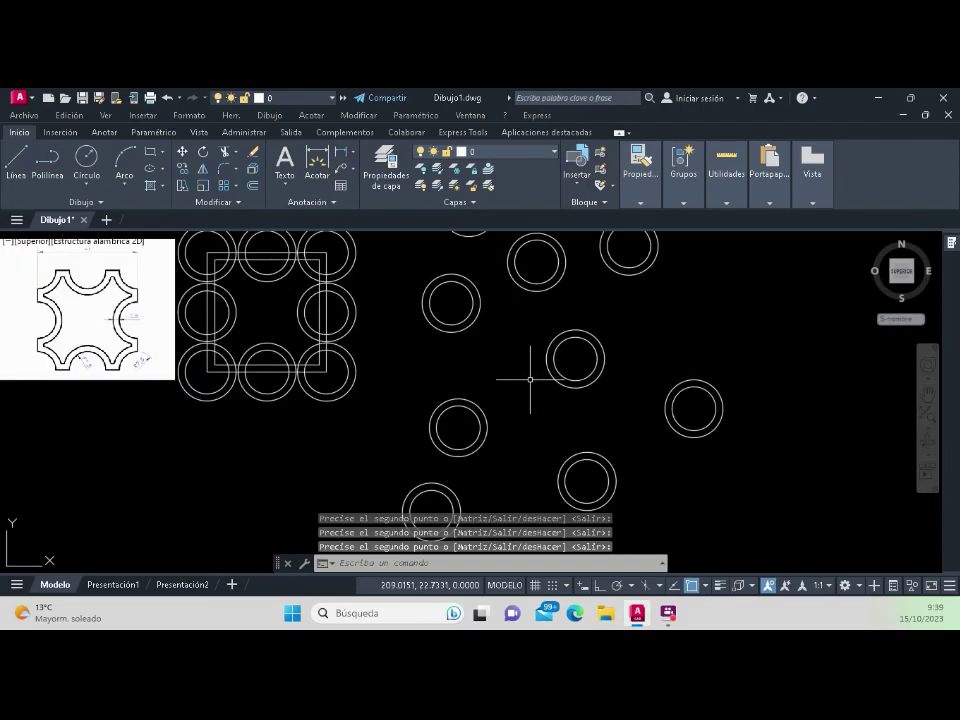
{"action": "scroll", "coordinate": [526, 379], "scroll_direction": "down", "scroll_amount": 1}
{"action": "left_click", "coordinate": [646, 481]}
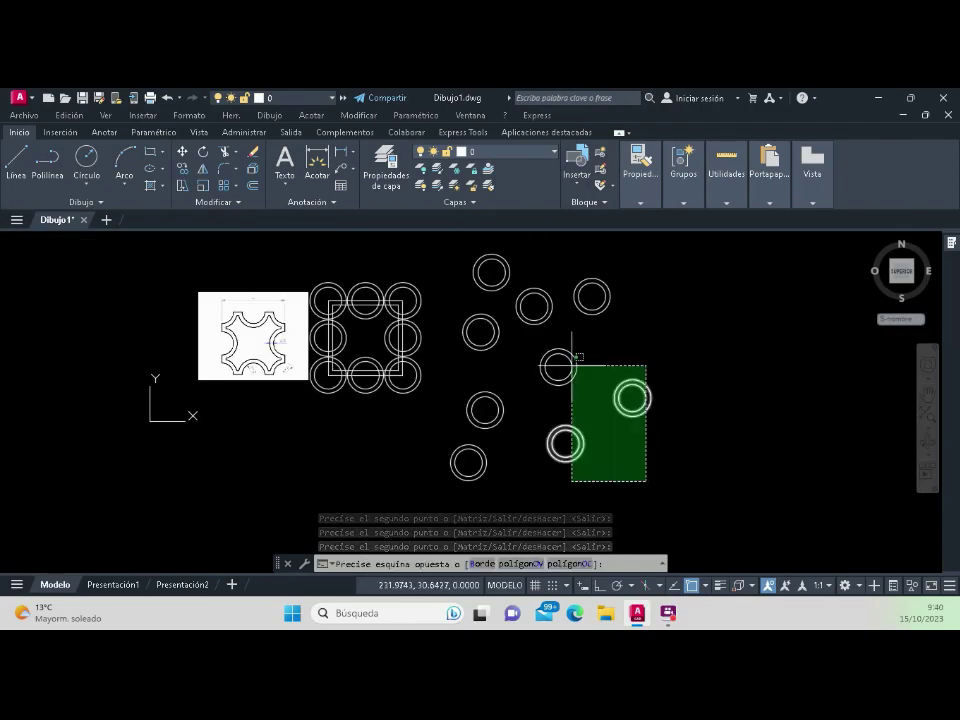
{"action": "left_click", "coordinate": [456, 264]}
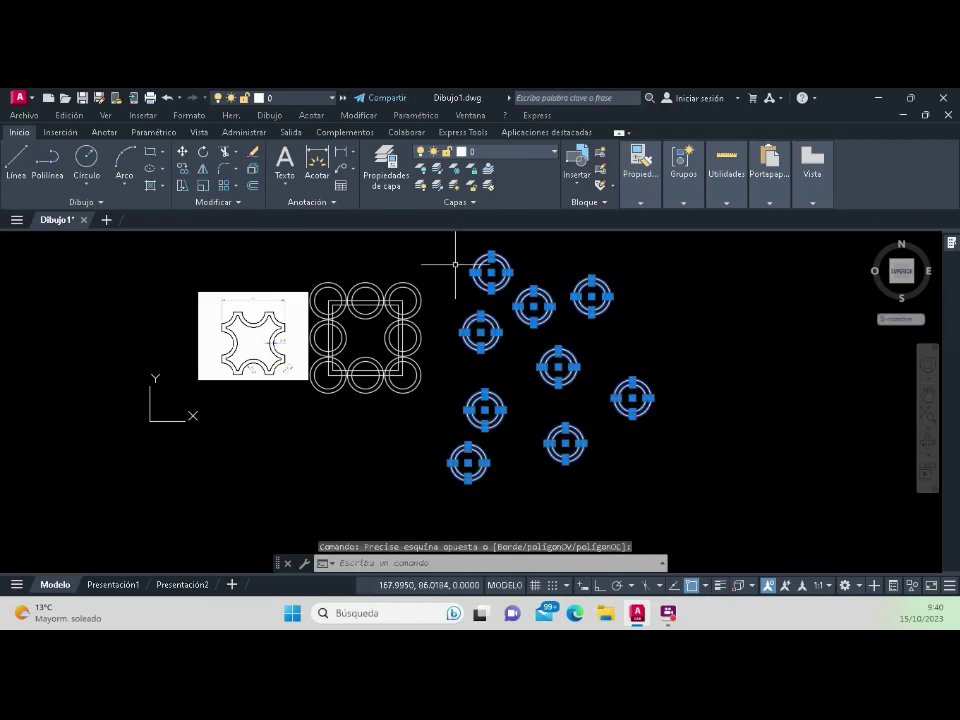
{"action": "key", "text": "Delete"}
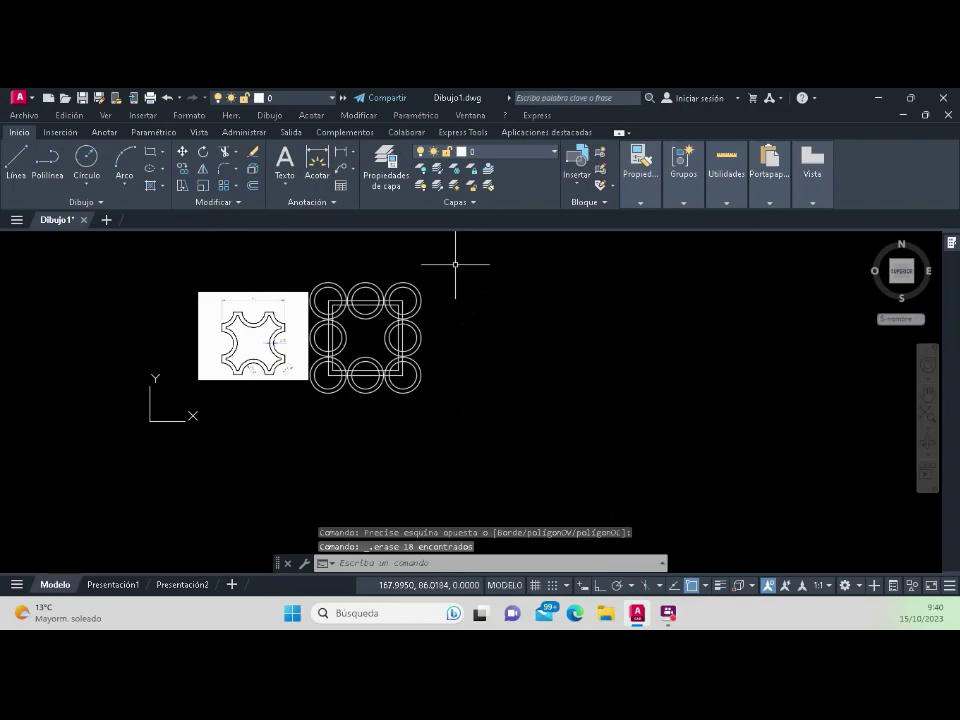
{"action": "scroll", "coordinate": [346, 330], "scroll_direction": "up", "scroll_amount": 2}
{"action": "scroll", "coordinate": [330, 300], "scroll_direction": "up", "scroll_amount": 2}
{"action": "scroll", "coordinate": [357, 318], "scroll_direction": "down", "scroll_amount": 2}
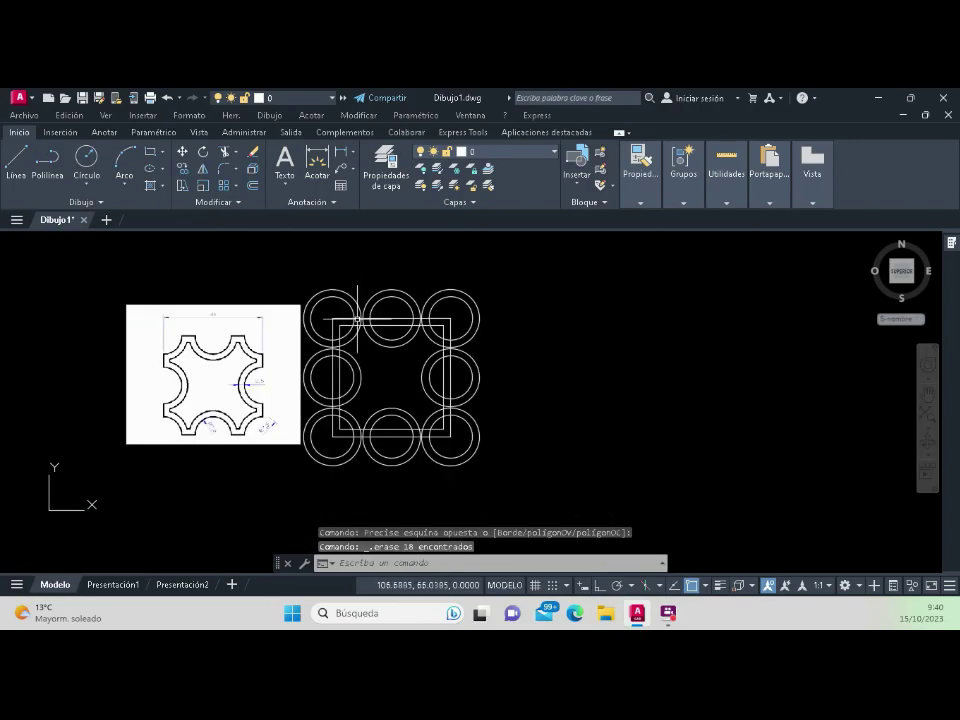
{"action": "scroll", "coordinate": [369, 364], "scroll_direction": "up", "scroll_amount": 2}
{"action": "scroll", "coordinate": [398, 370], "scroll_direction": "down", "scroll_amount": 2}
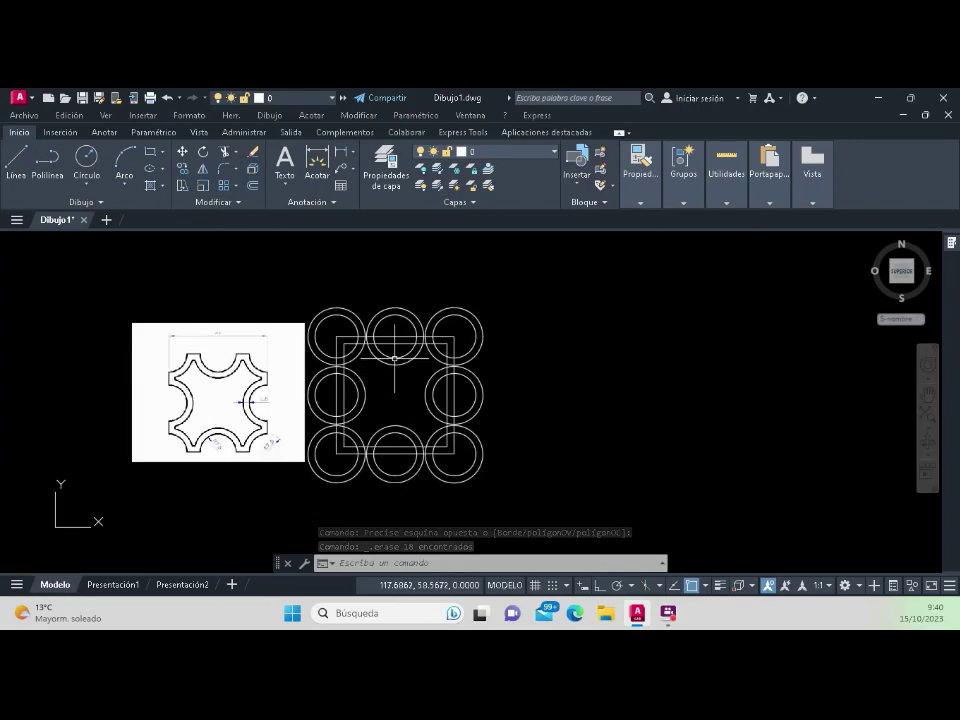
{"action": "scroll", "coordinate": [395, 375], "scroll_direction": "up", "scroll_amount": 2}
{"action": "scroll", "coordinate": [390, 380], "scroll_direction": "down", "scroll_amount": 2}
{"action": "scroll", "coordinate": [388, 390], "scroll_direction": "up", "scroll_amount": 2}
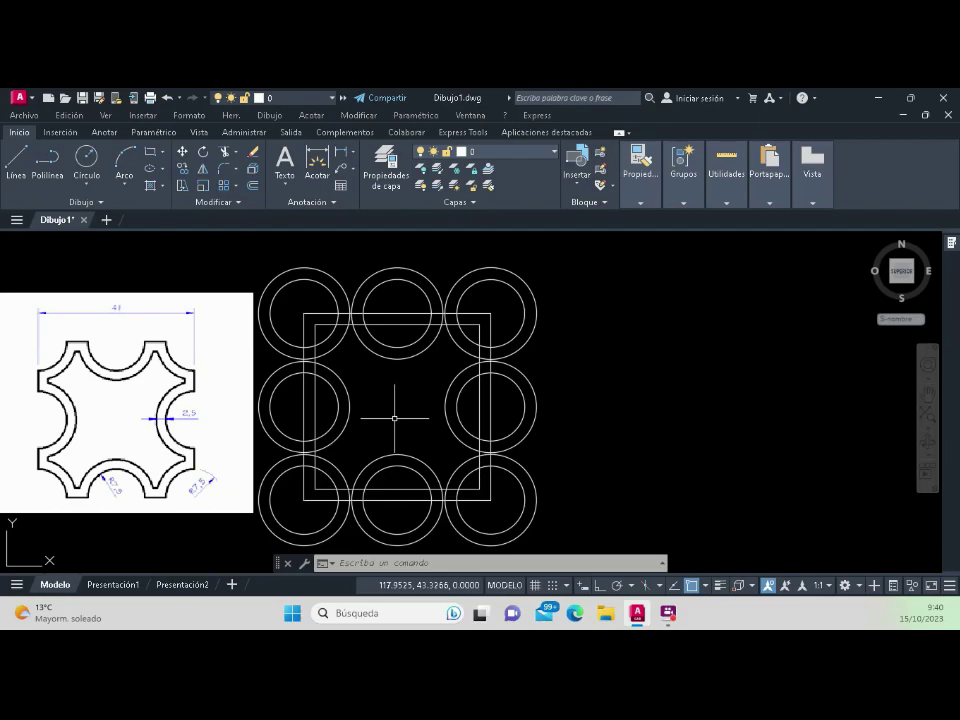
Trim the arc pieces at the square's top-left corner circle.
{"action": "left_click", "coordinate": [226, 157]}
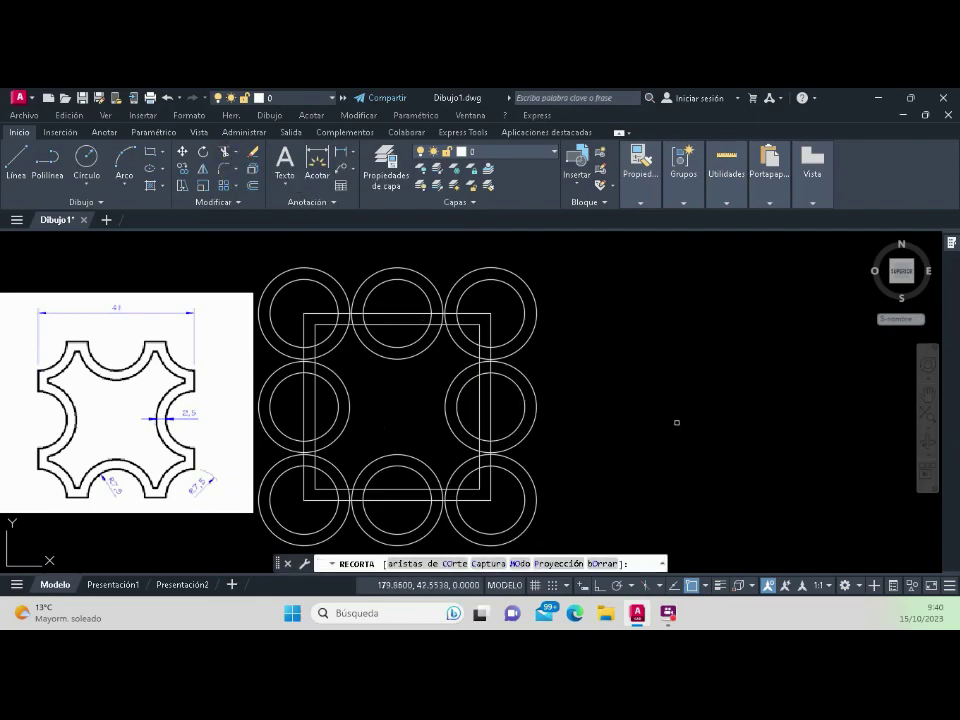
{"action": "scroll", "coordinate": [542, 369], "scroll_direction": "down", "scroll_amount": 3}
{"action": "scroll", "coordinate": [537, 381], "scroll_direction": "up", "scroll_amount": 3}
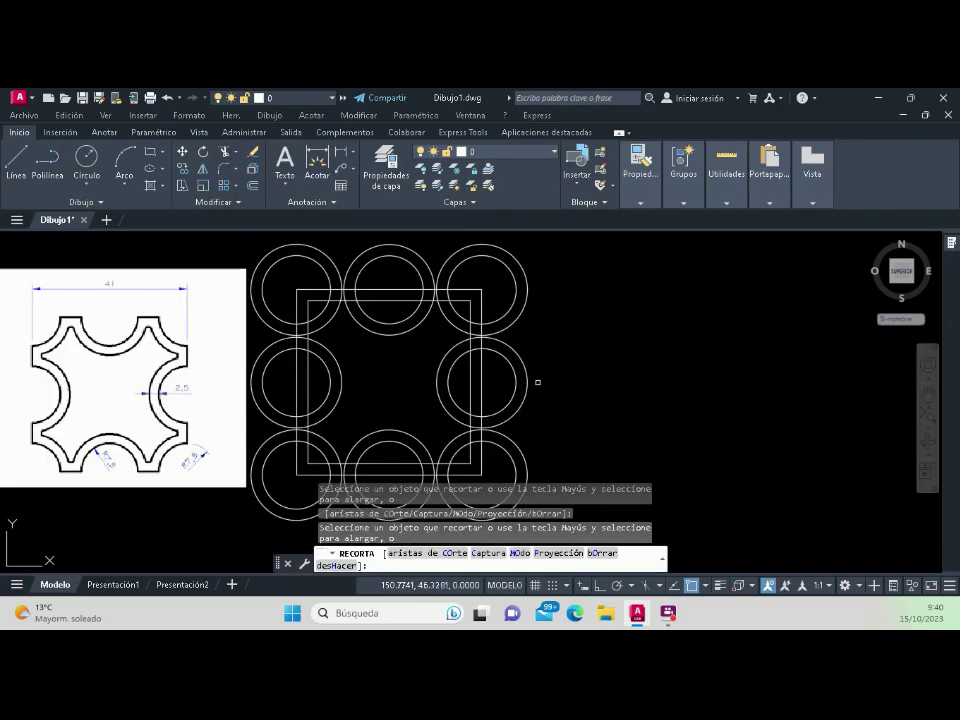
{"action": "scroll", "coordinate": [419, 375], "scroll_direction": "down", "scroll_amount": 4}
{"action": "scroll", "coordinate": [419, 375], "scroll_direction": "up", "scroll_amount": 2}
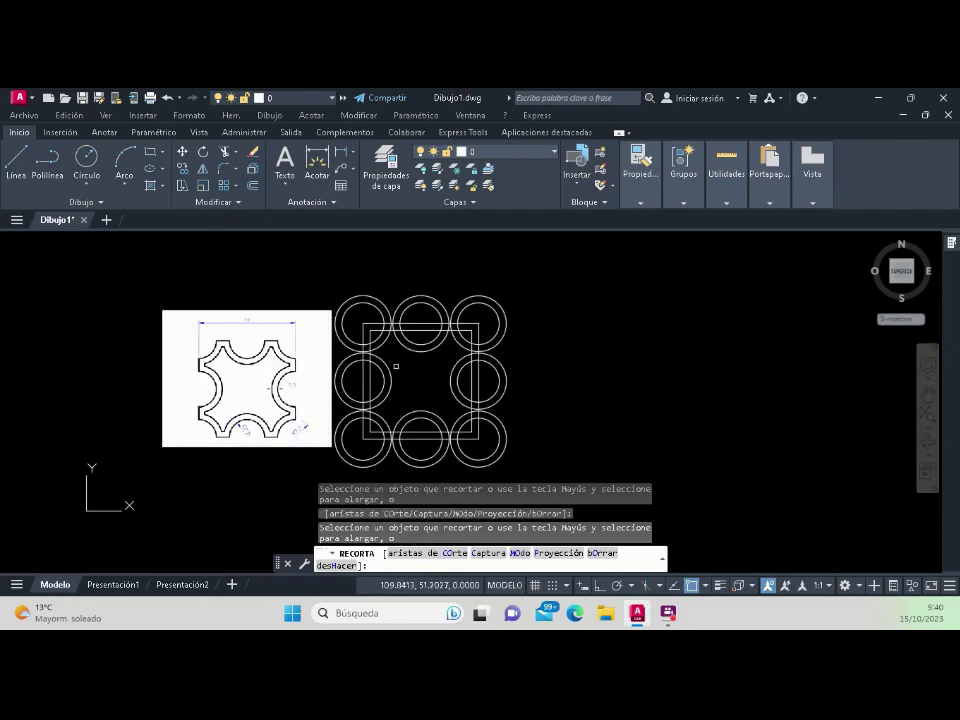
{"action": "left_click", "coordinate": [371, 330]}
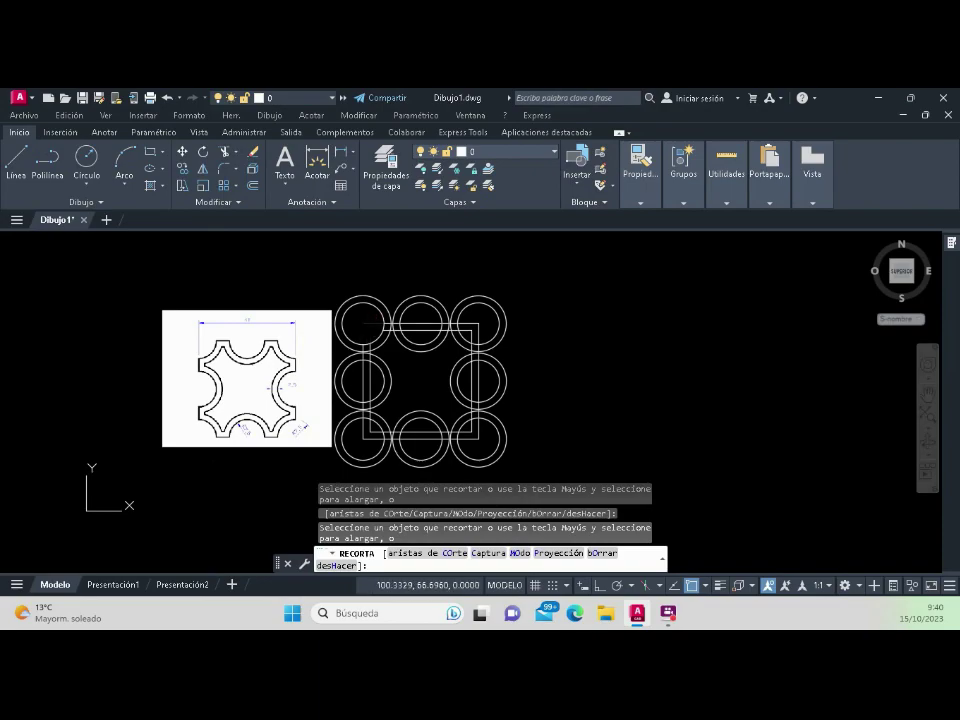
{"action": "left_click", "coordinate": [377, 311]}
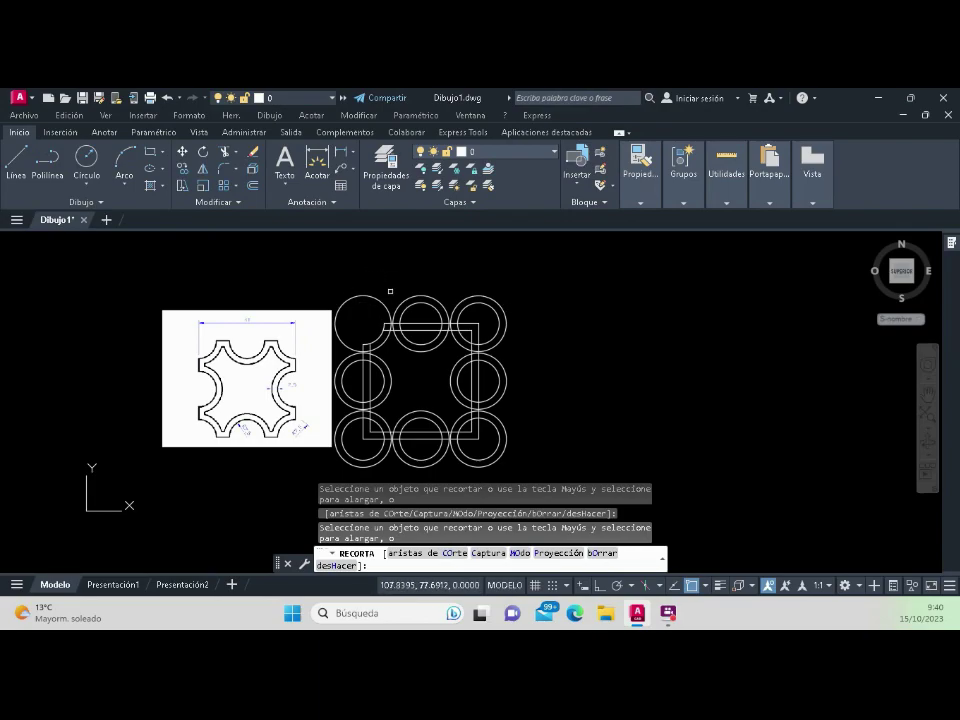
Fence-trim the circle arcs outside the square along the top, right and bottom rows.
{"action": "left_click", "coordinate": [531, 313]}
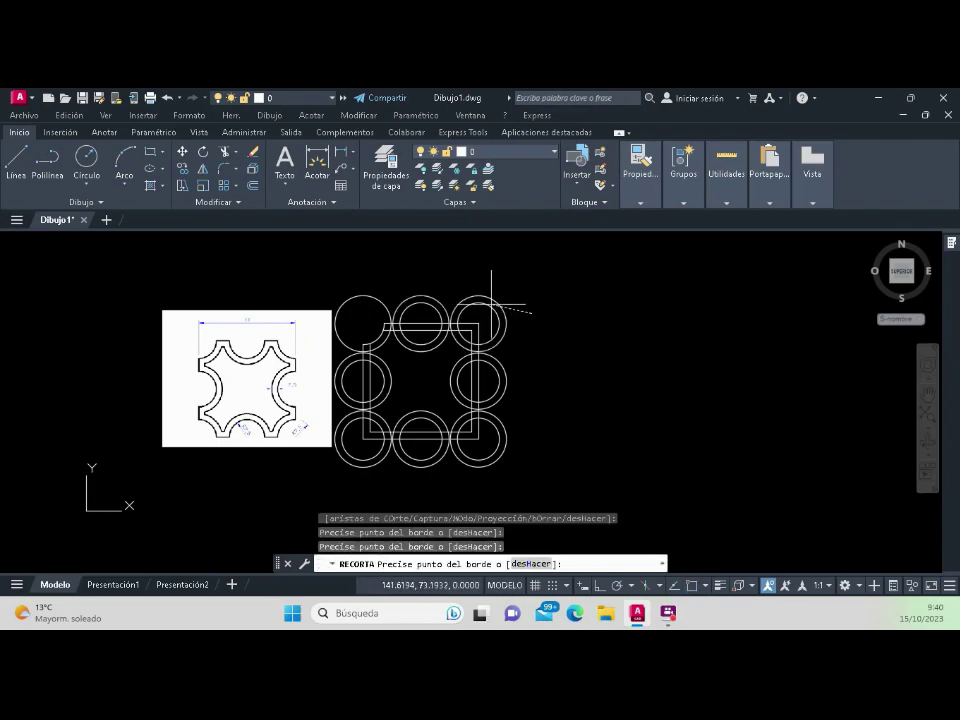
{"action": "left_click", "coordinate": [368, 312]}
{"action": "key", "text": "Return"}
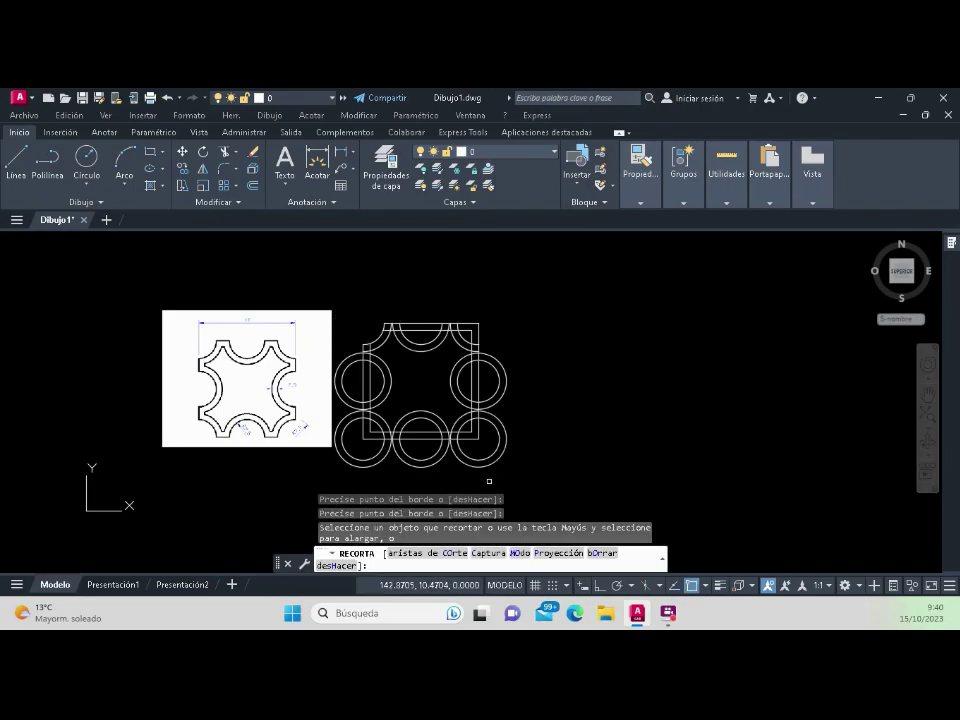
{"action": "left_click", "coordinate": [489, 481]}
{"action": "left_click", "coordinate": [497, 300]}
{"action": "key", "text": "Return"}
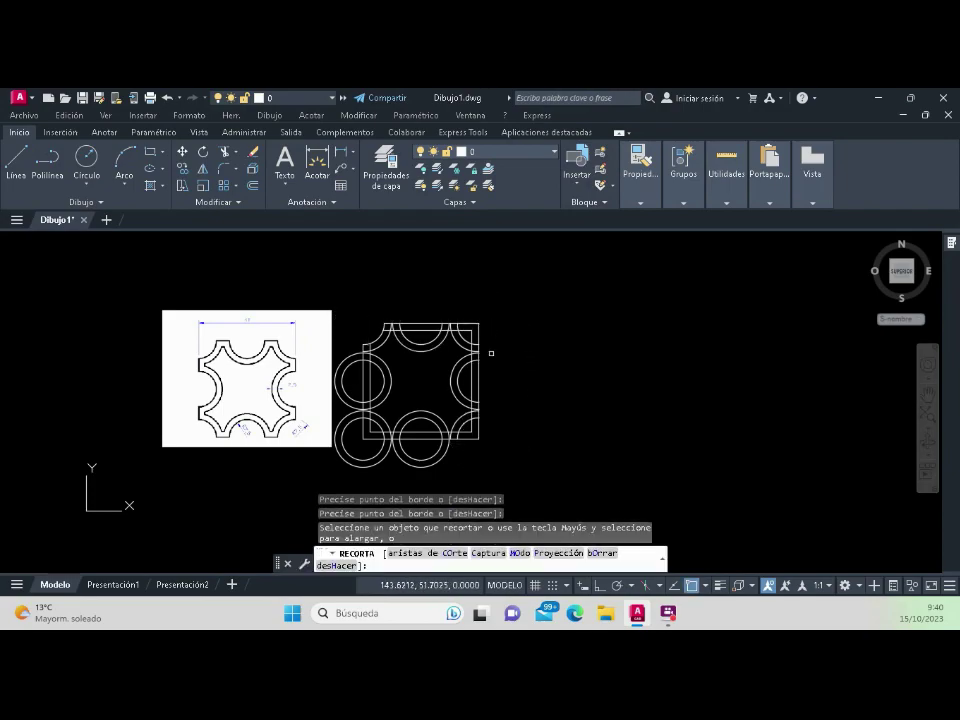
{"action": "left_click", "coordinate": [500, 446]}
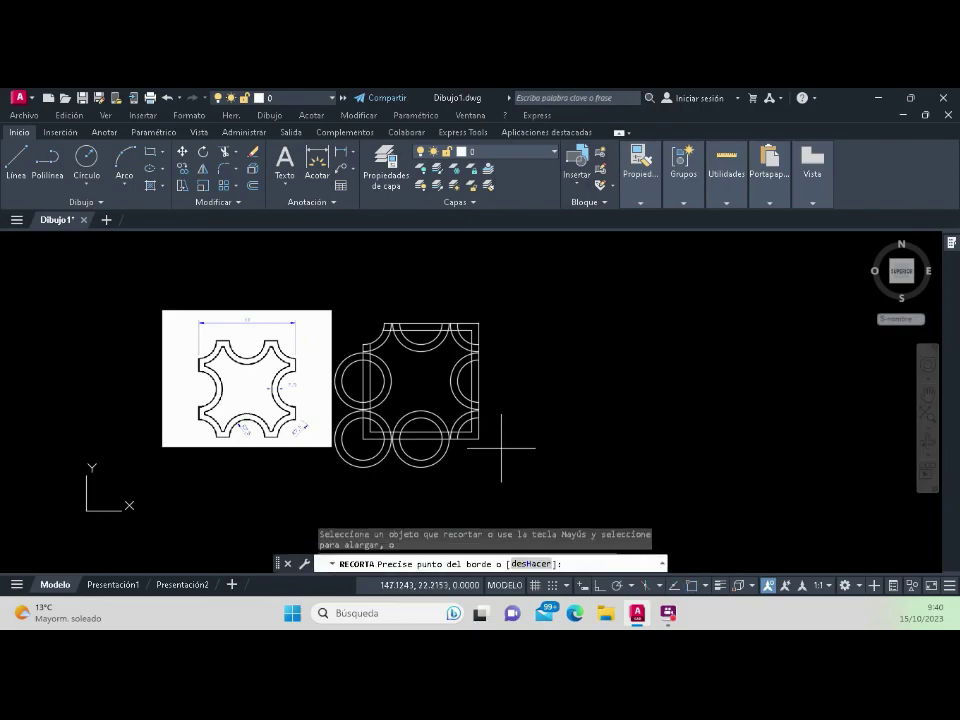
{"action": "left_click", "coordinate": [352, 446]}
{"action": "key", "text": "Return"}
{"action": "left_click", "coordinate": [349, 450]}
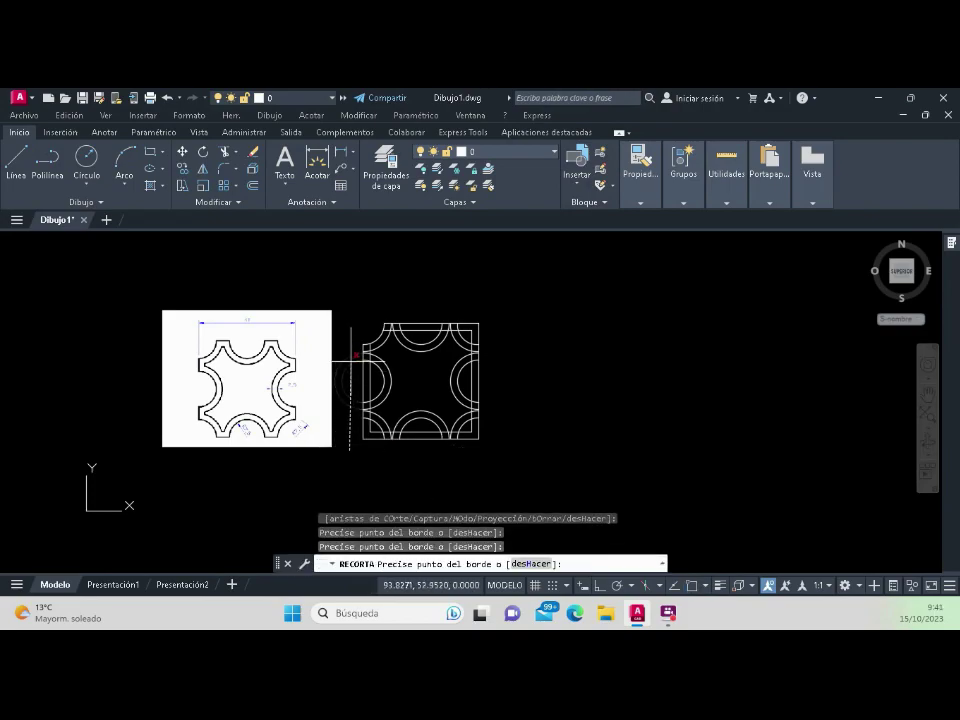
Fence-trim the leftover arcs at the bottom notch.
{"action": "scroll", "coordinate": [362, 372], "scroll_direction": "up", "scroll_amount": 3}
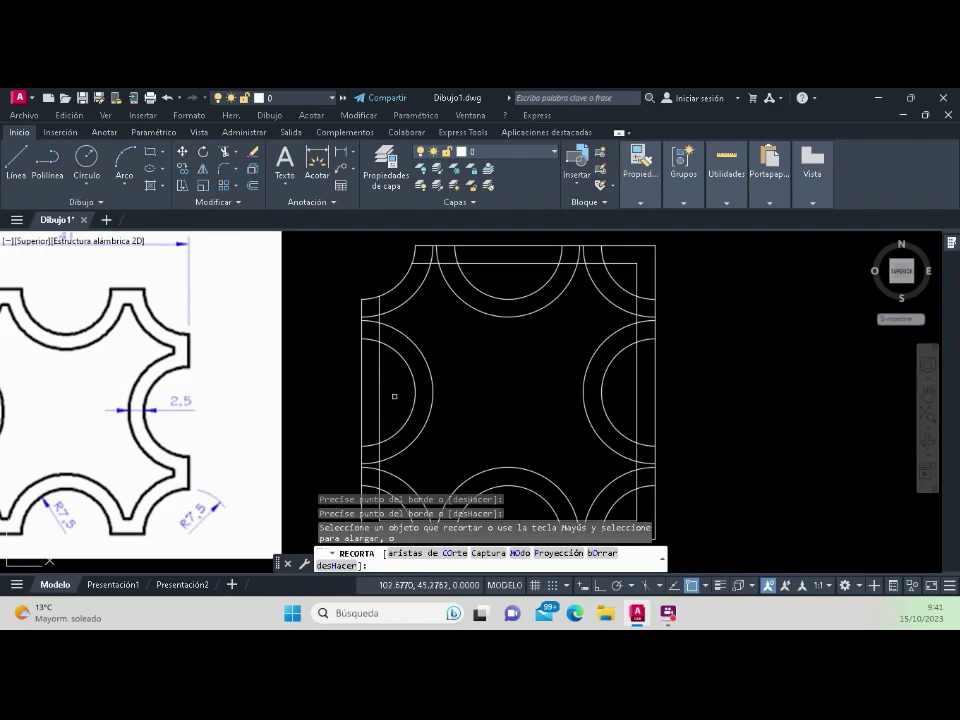
{"action": "key", "text": "Return"}
{"action": "scroll", "coordinate": [339, 390], "scroll_direction": "down", "scroll_amount": 4}
{"action": "scroll", "coordinate": [405, 452], "scroll_direction": "up", "scroll_amount": 2}
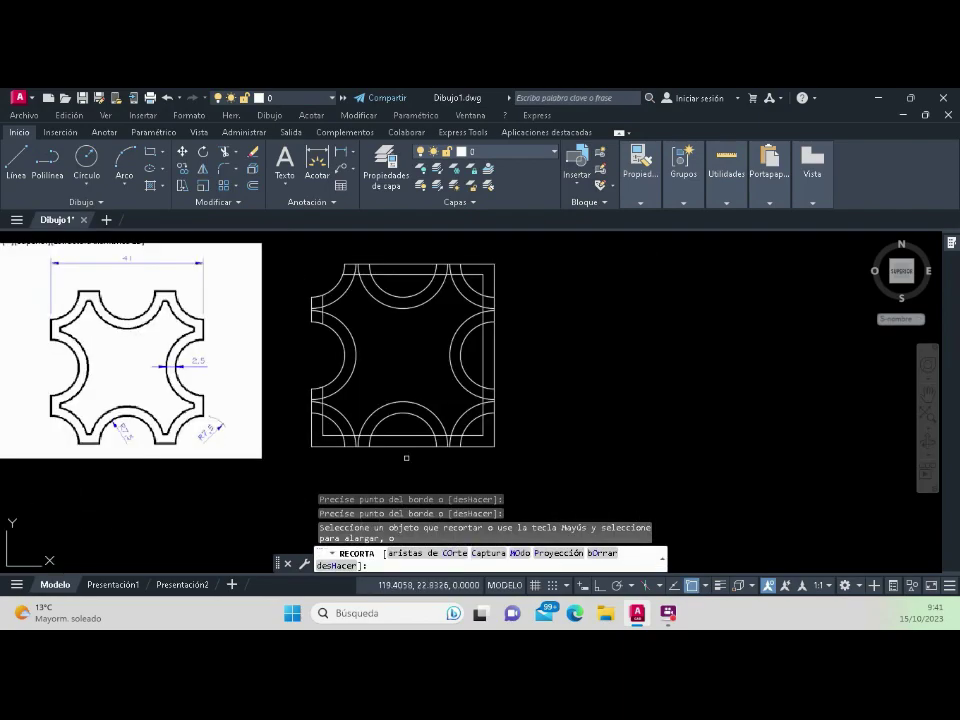
{"action": "left_click", "coordinate": [406, 440]}
{"action": "key", "text": "Return"}
{"action": "scroll", "coordinate": [323, 447], "scroll_direction": "up", "scroll_amount": 3}
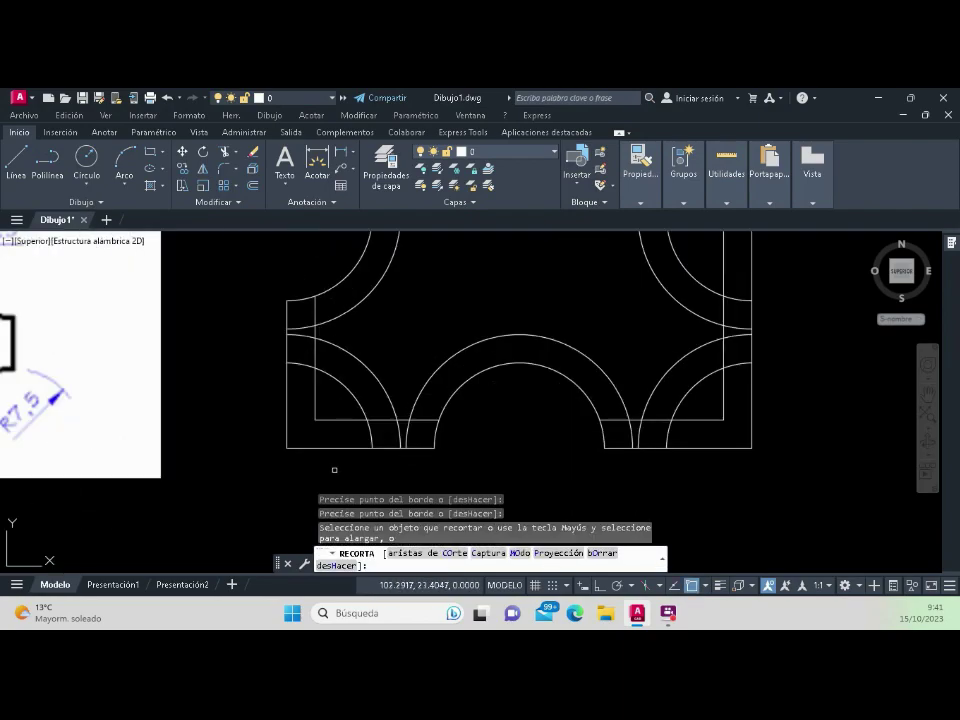
Trim the excess line segments on the left side with fences.
{"action": "left_click", "coordinate": [334, 466]}
{"action": "left_click", "coordinate": [332, 405]}
{"action": "key", "text": "Return"}
{"action": "left_click", "coordinate": [326, 408]}
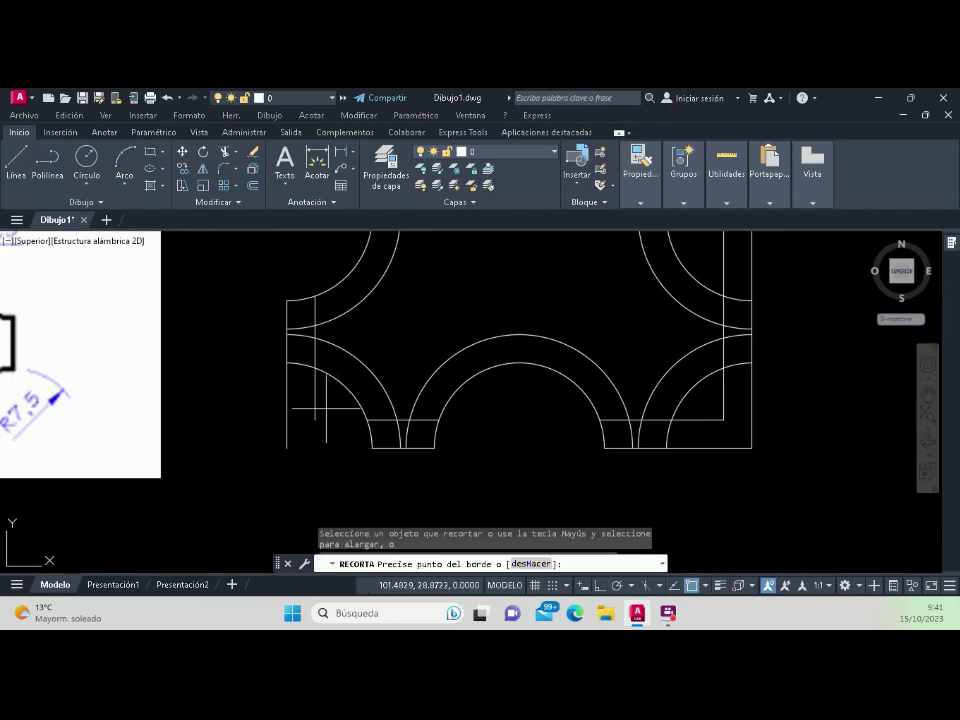
{"action": "left_click", "coordinate": [273, 397]}
{"action": "key", "text": "Return"}
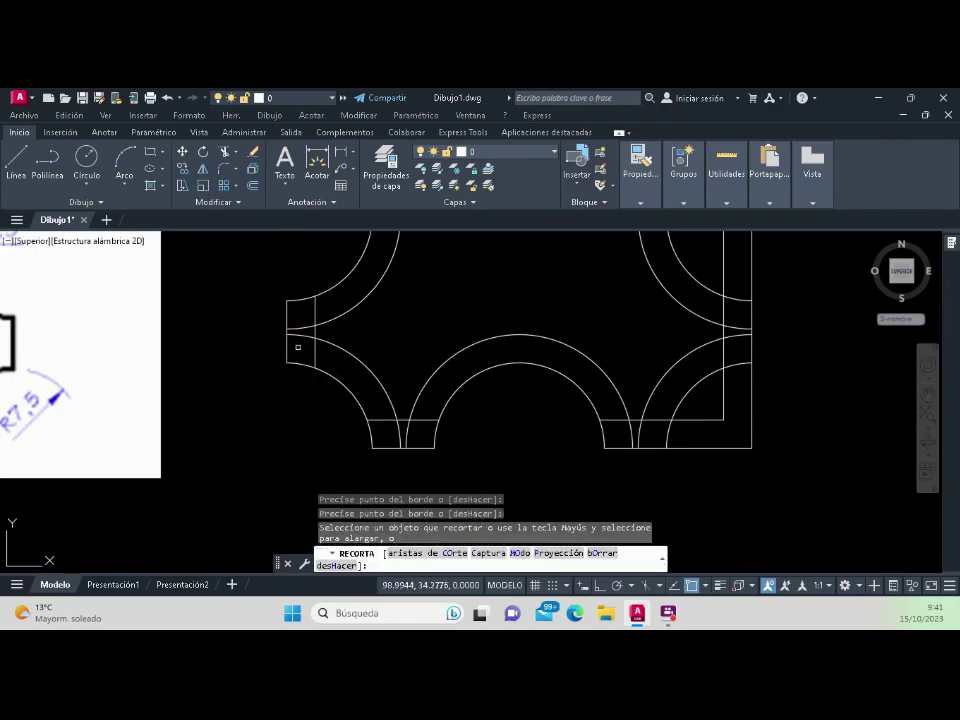
Trim the small horizontal segment at the left end and the stray arc at the lower-left notch.
{"action": "left_click", "coordinate": [297, 347]}
{"action": "left_click", "coordinate": [300, 318]}
{"action": "key", "text": "Return"}
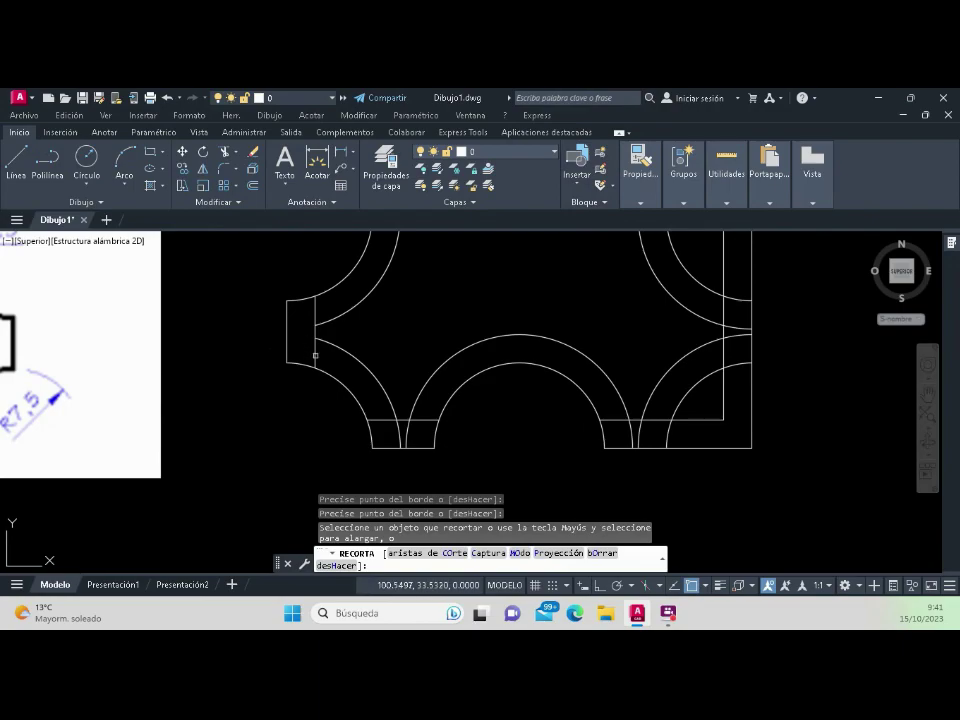
{"action": "left_click", "coordinate": [369, 415]}
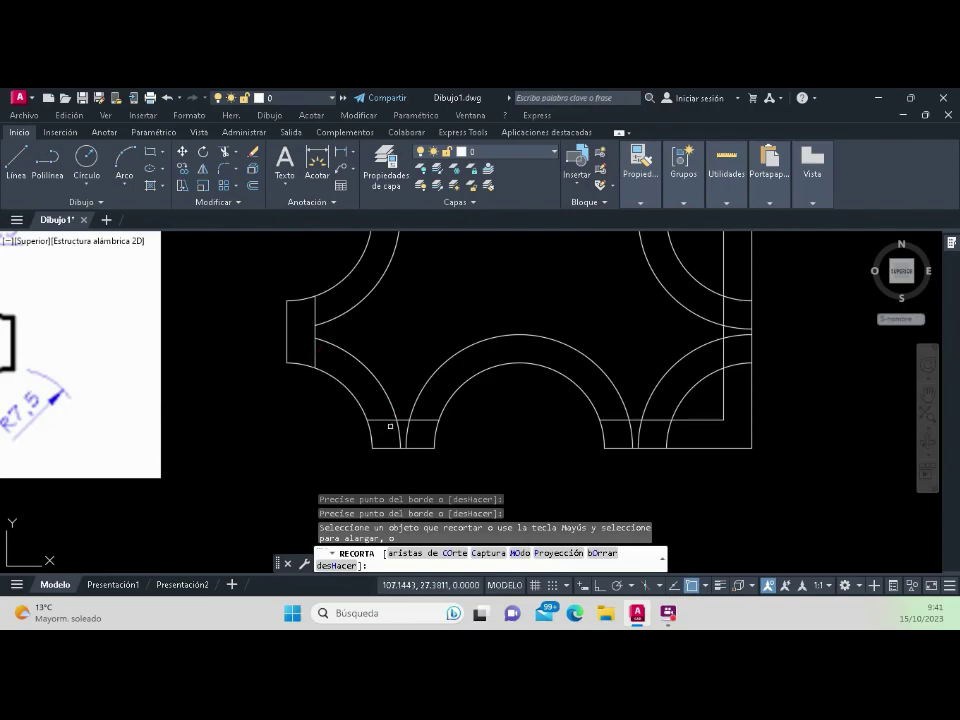
{"action": "left_click", "coordinate": [390, 426]}
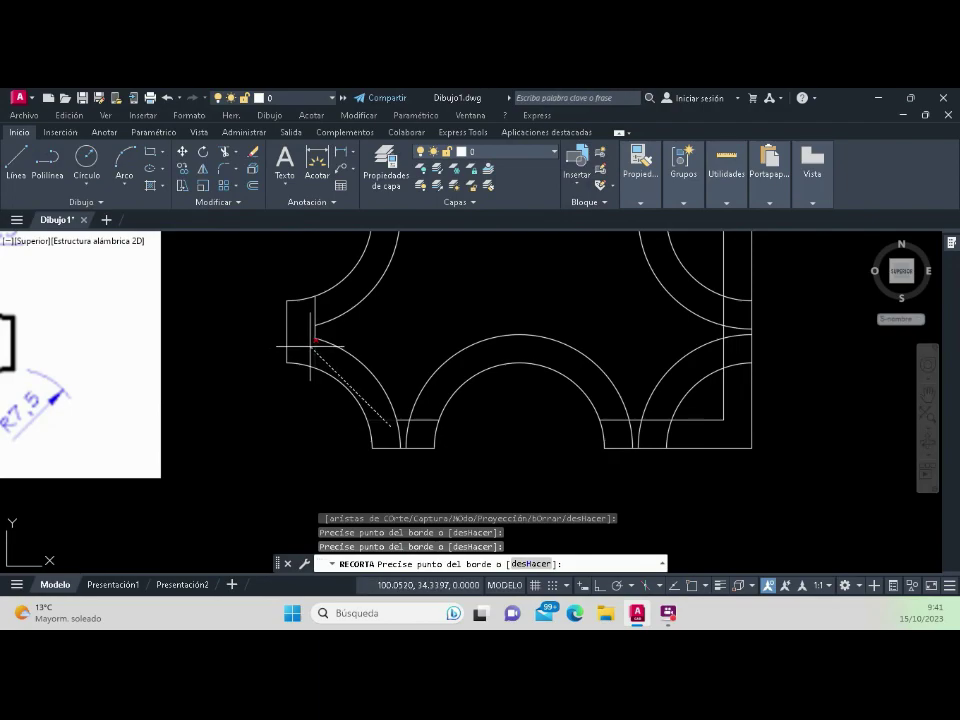
{"action": "key", "text": "Return"}
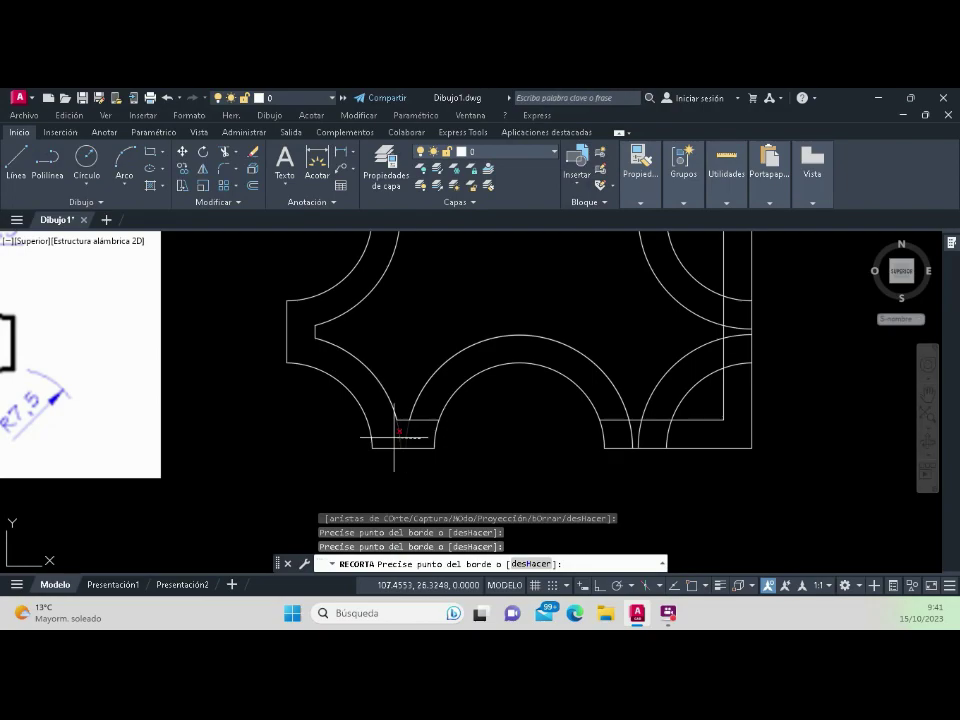
Fence-trim the protruding arc ends across the lower middle of the part.
{"action": "scroll", "coordinate": [430, 419], "scroll_direction": "up", "scroll_amount": 3}
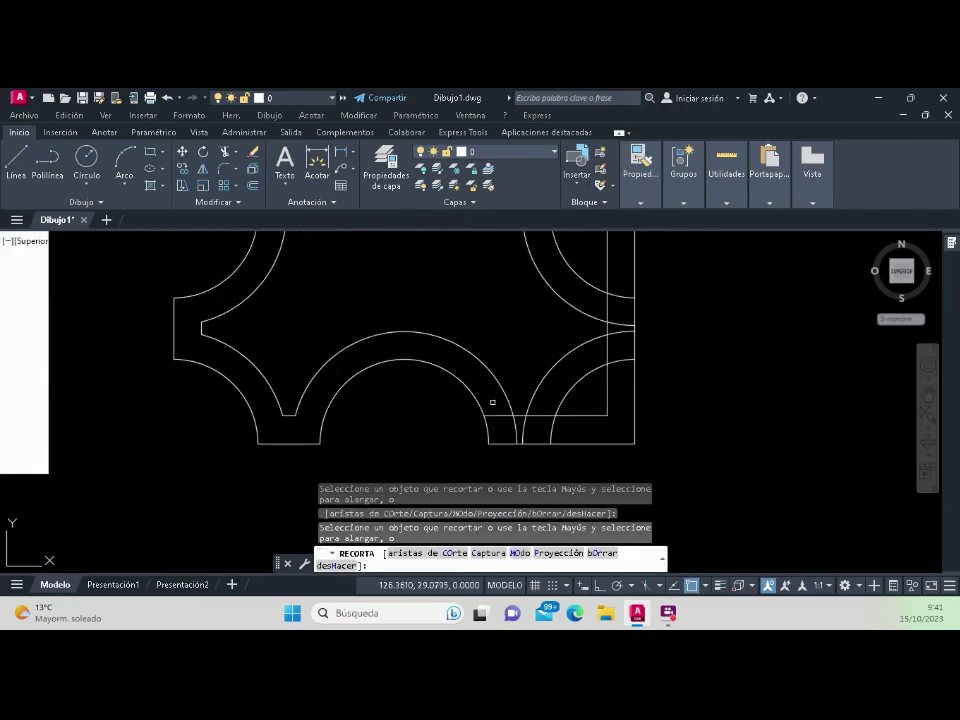
{"action": "left_click", "coordinate": [578, 447]}
{"action": "left_click", "coordinate": [506, 429]}
{"action": "key", "text": "Return"}
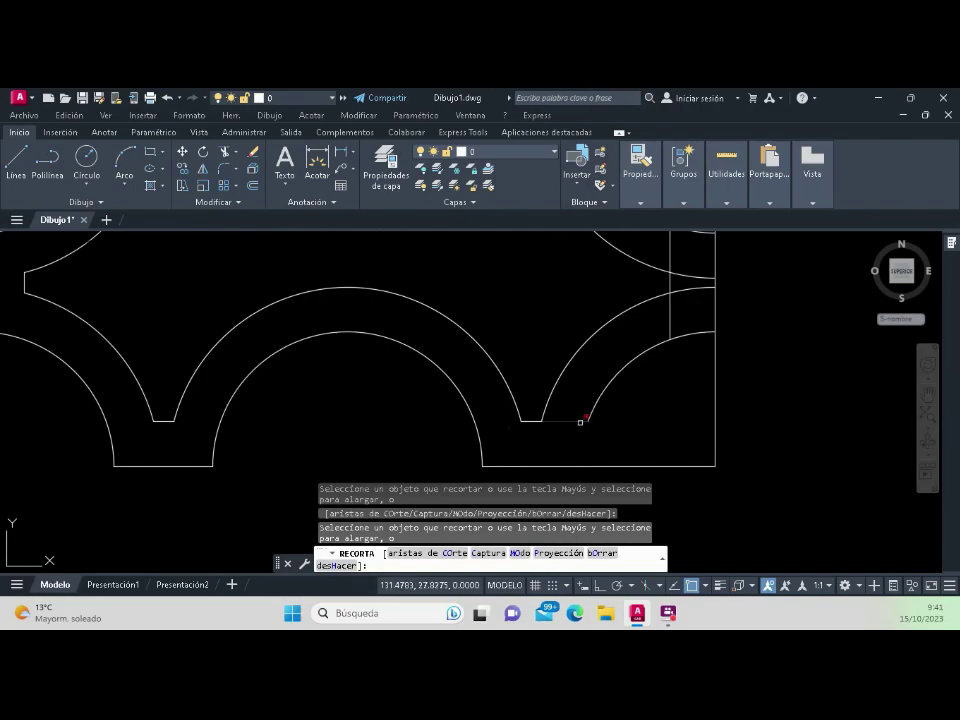
Trim the leftover pieces along the right edge.
{"action": "scroll", "coordinate": [533, 401], "scroll_direction": "down", "scroll_amount": 1}
{"action": "scroll", "coordinate": [606, 407], "scroll_direction": "down", "scroll_amount": 5}
{"action": "scroll", "coordinate": [615, 392], "scroll_direction": "up", "scroll_amount": 4}
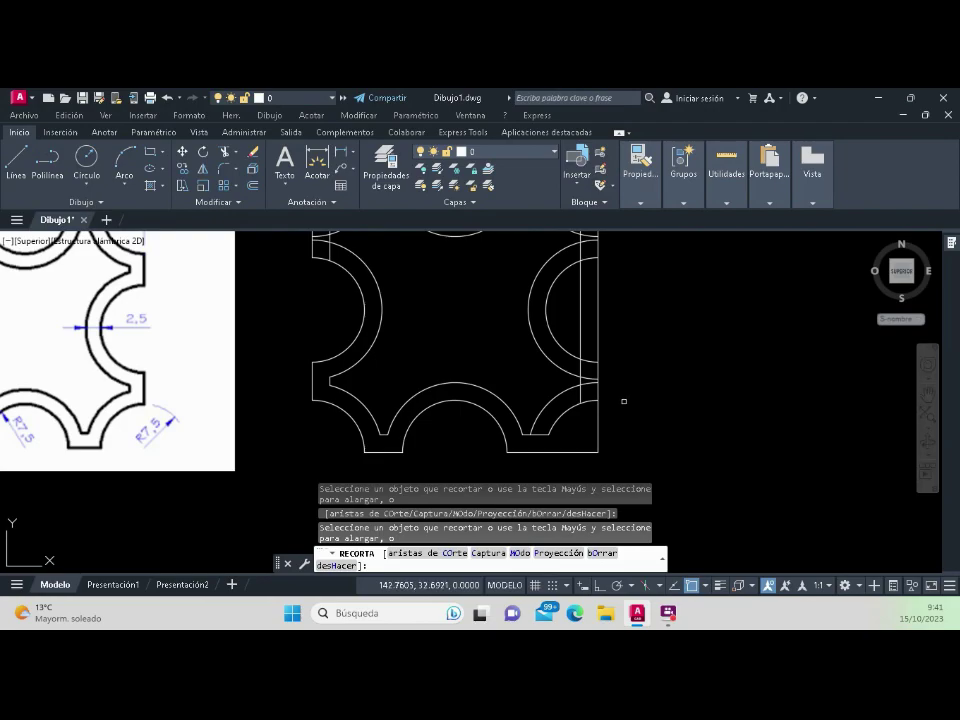
{"action": "left_click", "coordinate": [596, 388]}
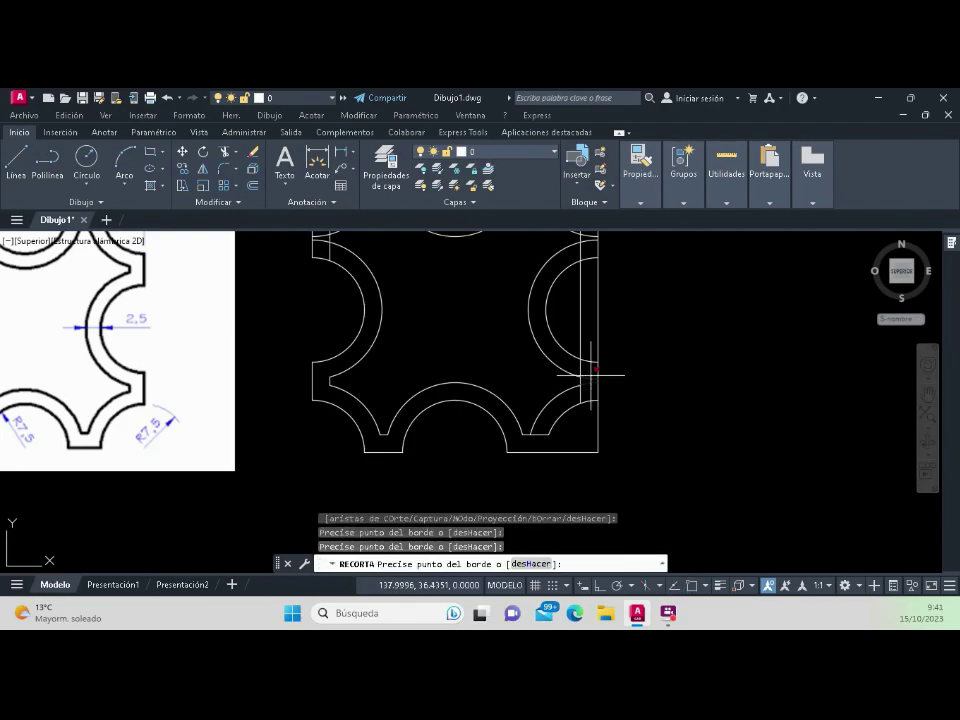
{"action": "key", "text": "Return"}
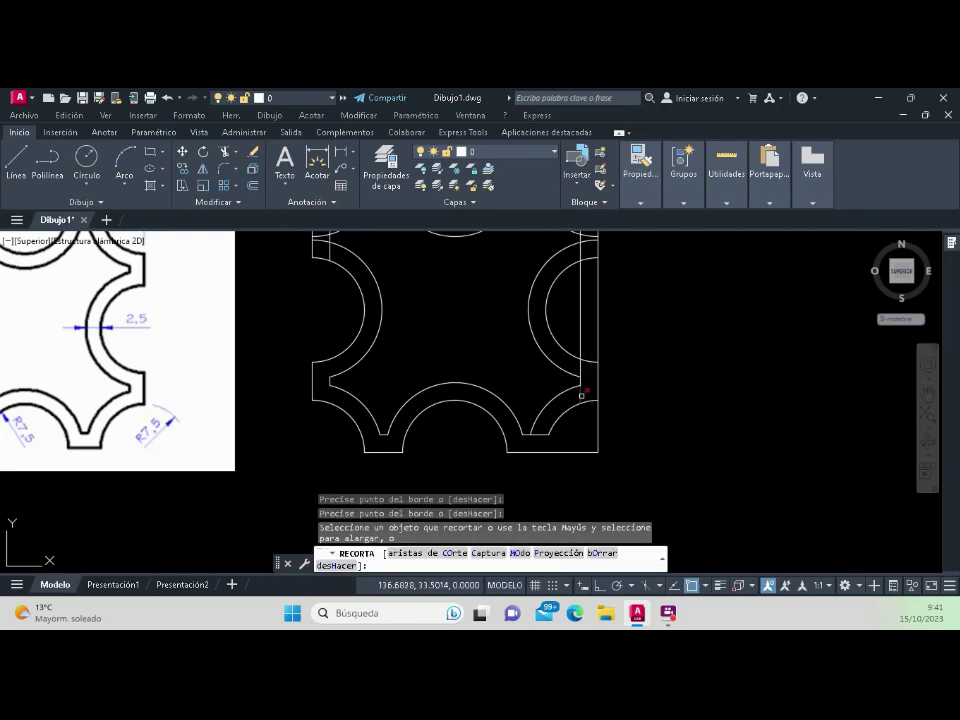
{"action": "left_click", "coordinate": [581, 395]}
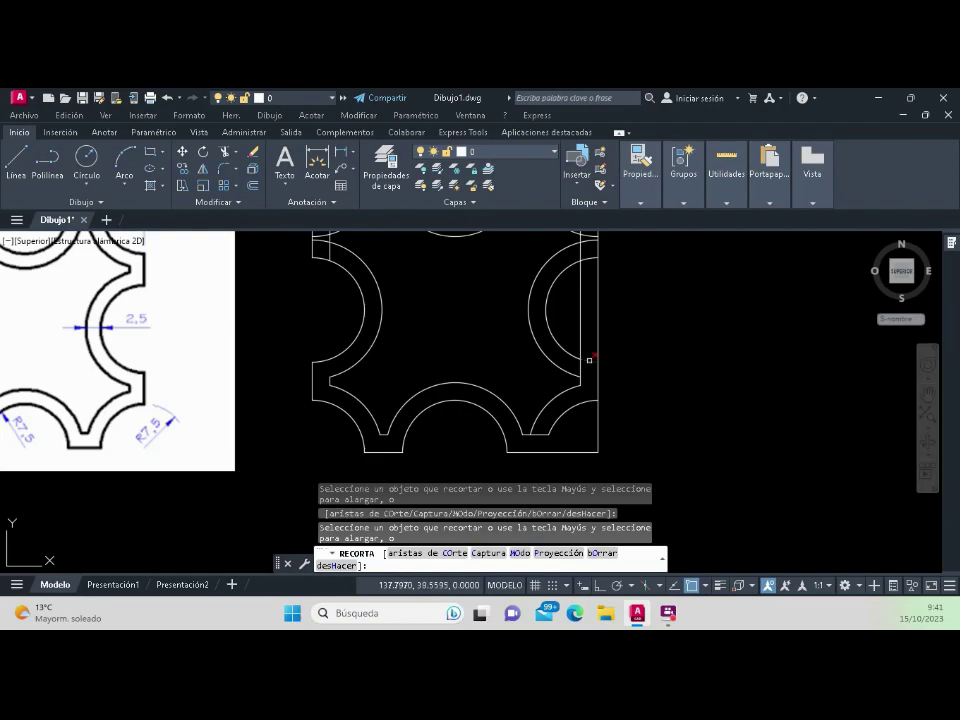
Trim the excess of the left notch, including the lower part of its vertical line.
{"action": "scroll", "coordinate": [586, 364], "scroll_direction": "down", "scroll_amount": 2}
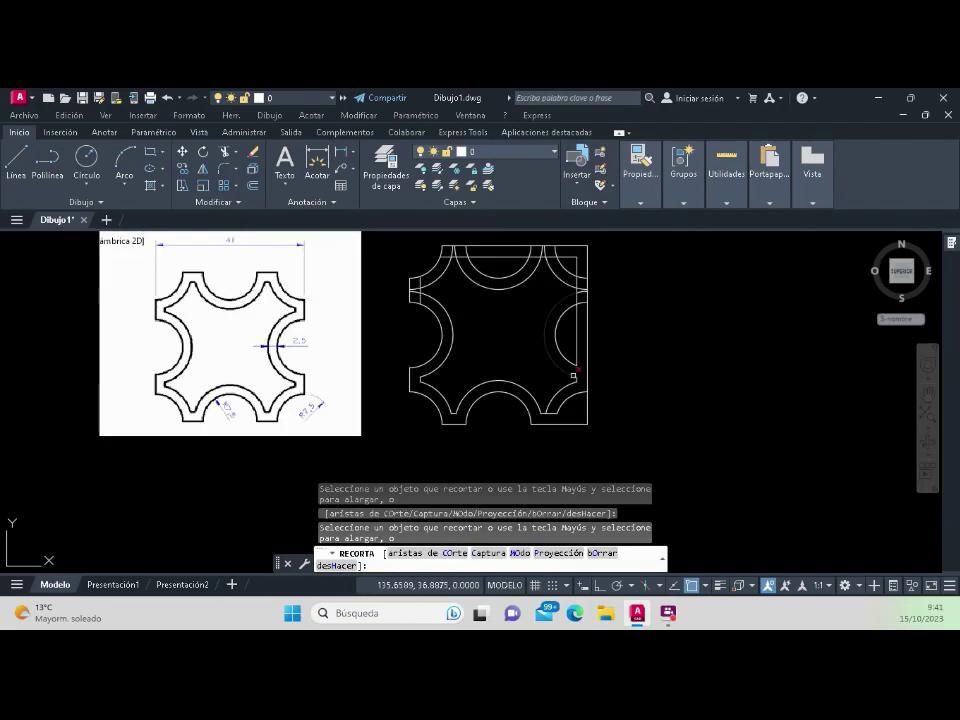
{"action": "scroll", "coordinate": [622, 357], "scroll_direction": "up", "scroll_amount": 2}
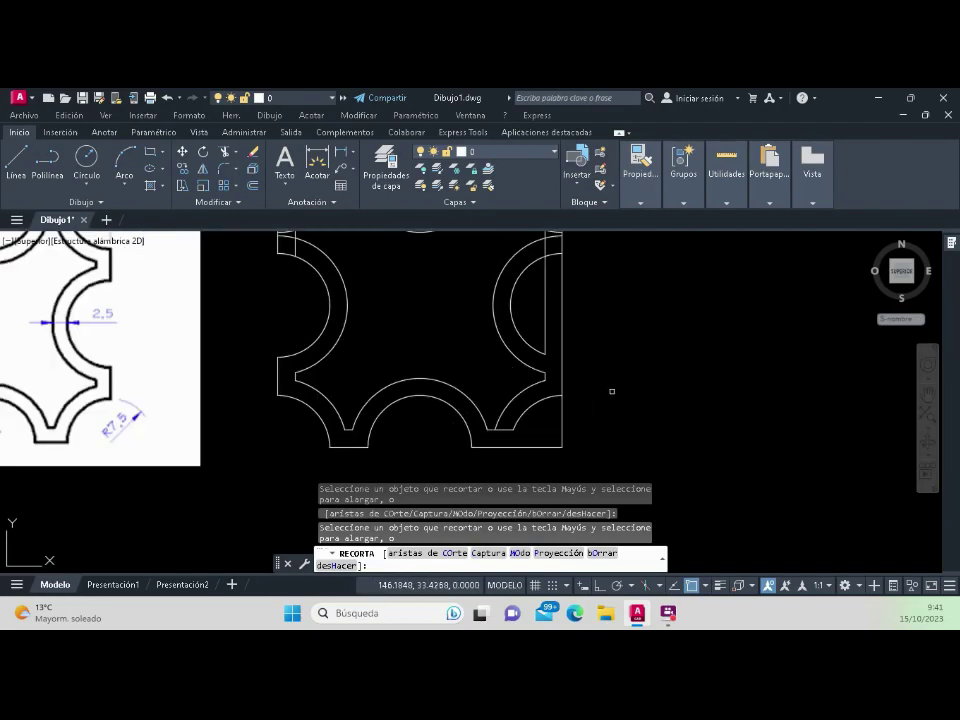
{"action": "scroll", "coordinate": [570, 405], "scroll_direction": "down", "scroll_amount": 2}
{"action": "scroll", "coordinate": [457, 343], "scroll_direction": "up", "scroll_amount": 2}
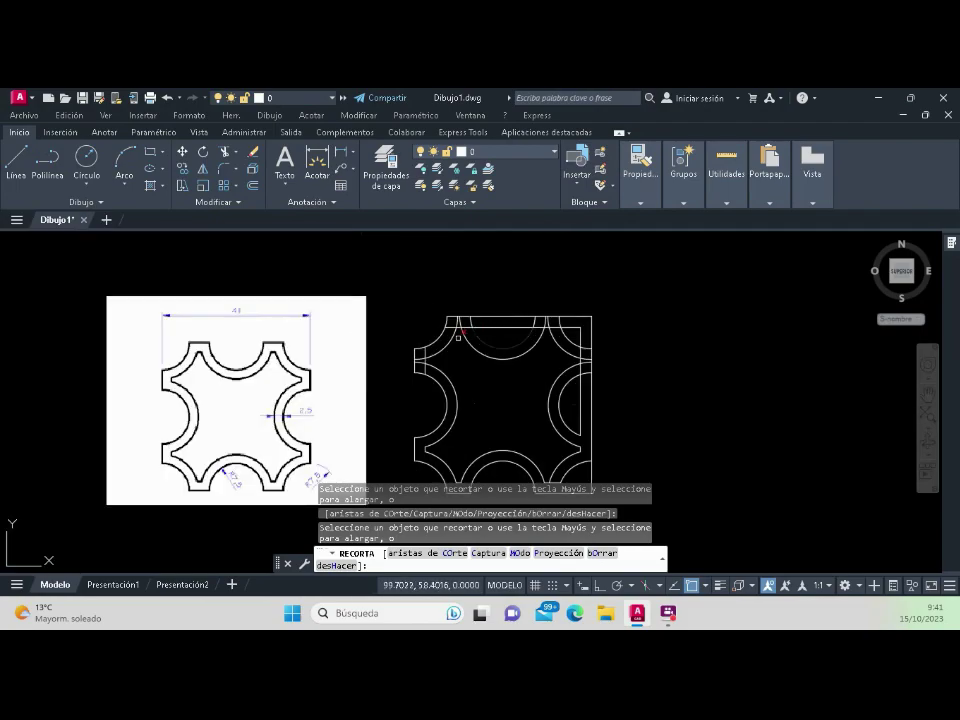
{"action": "scroll", "coordinate": [457, 343], "scroll_direction": "up", "scroll_amount": 5}
{"action": "left_click", "coordinate": [422, 362]}
{"action": "left_click", "coordinate": [435, 341]}
{"action": "left_click", "coordinate": [457, 386]}
{"action": "key", "text": "Return"}
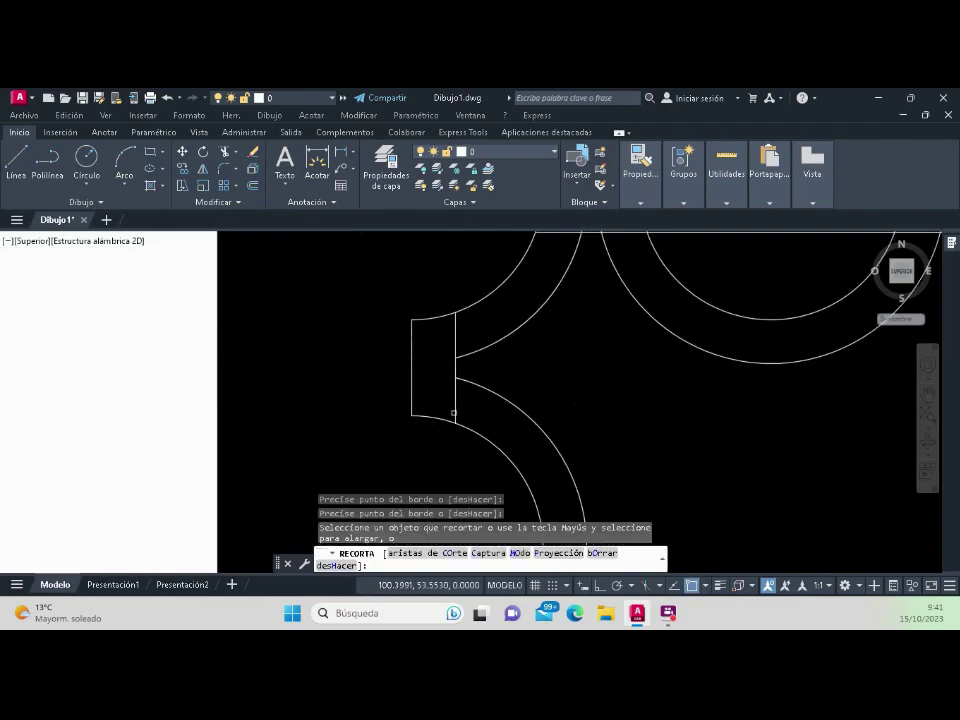
Clean up the top-left notch by trimming the short pieces of its bottom line.
{"action": "scroll", "coordinate": [575, 403], "scroll_direction": "down", "scroll_amount": 2}
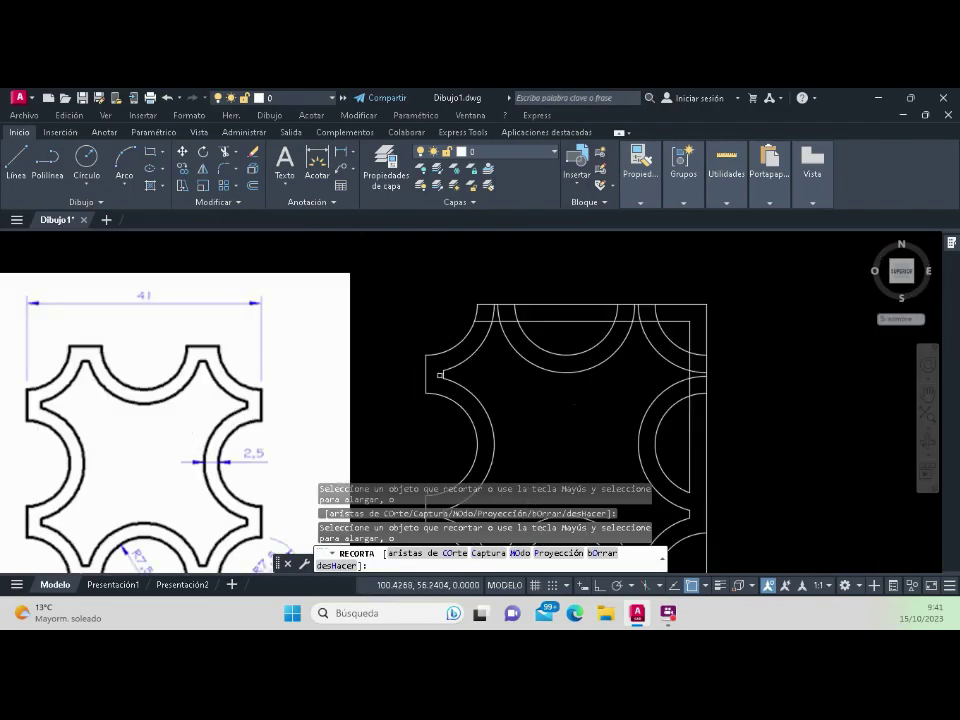
{"action": "scroll", "coordinate": [575, 403], "scroll_direction": "up", "scroll_amount": 2}
{"action": "scroll", "coordinate": [568, 339], "scroll_direction": "up", "scroll_amount": 2}
{"action": "left_click", "coordinate": [568, 339]}
{"action": "left_click", "coordinate": [473, 299]}
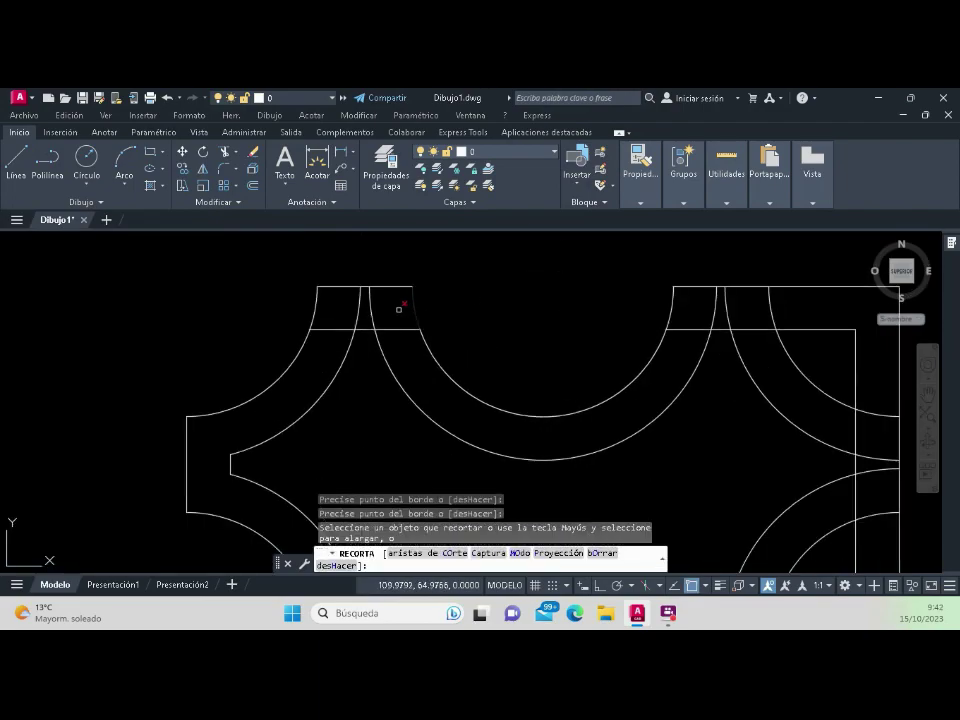
{"action": "left_click", "coordinate": [369, 304]}
{"action": "left_click", "coordinate": [351, 306]}
{"action": "left_click", "coordinate": [334, 328]}
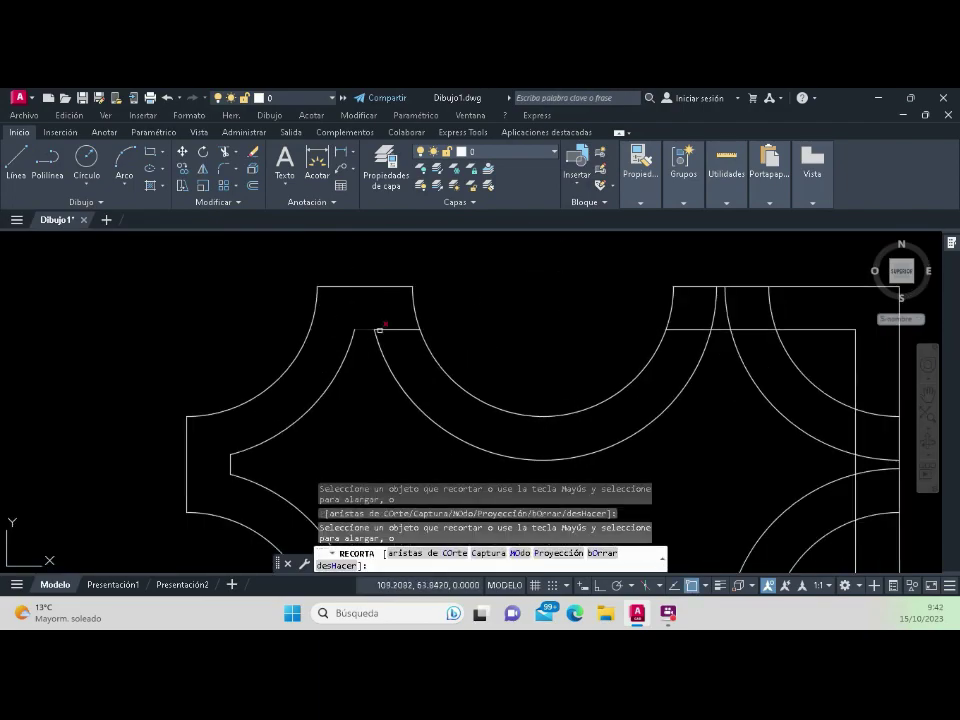
Trim the crossed rectangle lines and short inner lines at the top-right corner.
{"action": "scroll", "coordinate": [387, 329], "scroll_direction": "down", "scroll_amount": 3}
{"action": "scroll", "coordinate": [492, 319], "scroll_direction": "up", "scroll_amount": 3}
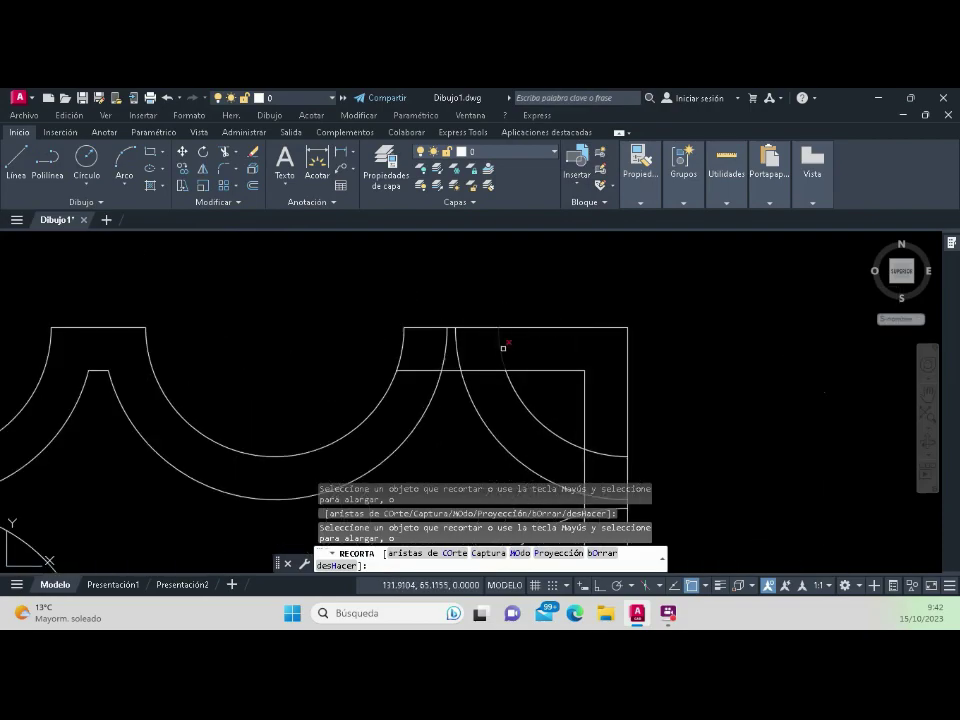
{"action": "scroll", "coordinate": [516, 349], "scroll_direction": "down", "scroll_amount": 2}
{"action": "left_click", "coordinate": [588, 356]}
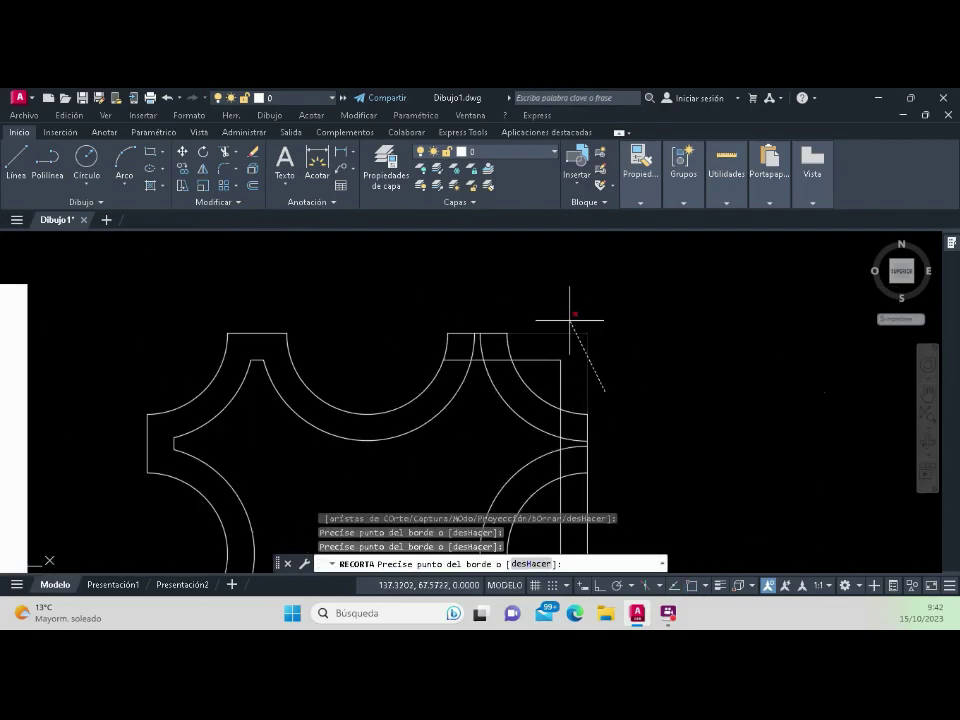
{"action": "left_click", "coordinate": [559, 324]}
{"action": "left_click", "coordinate": [574, 379]}
{"action": "left_click", "coordinate": [539, 347]}
{"action": "scroll", "coordinate": [514, 348], "scroll_direction": "up", "scroll_amount": 2}
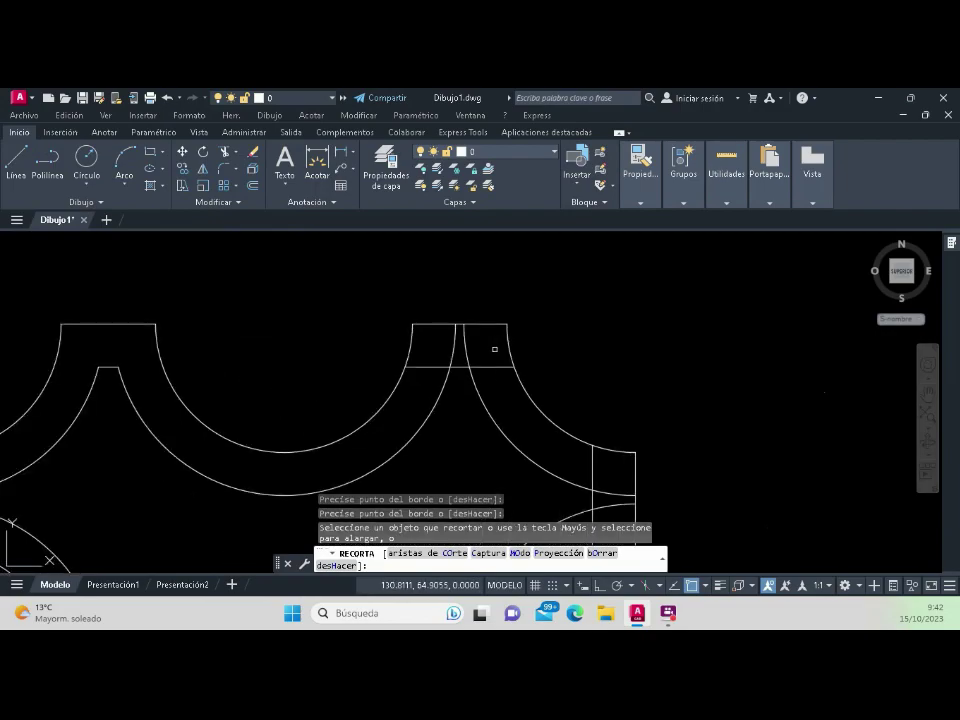
{"action": "left_click", "coordinate": [482, 350]}
{"action": "left_click", "coordinate": [439, 344]}
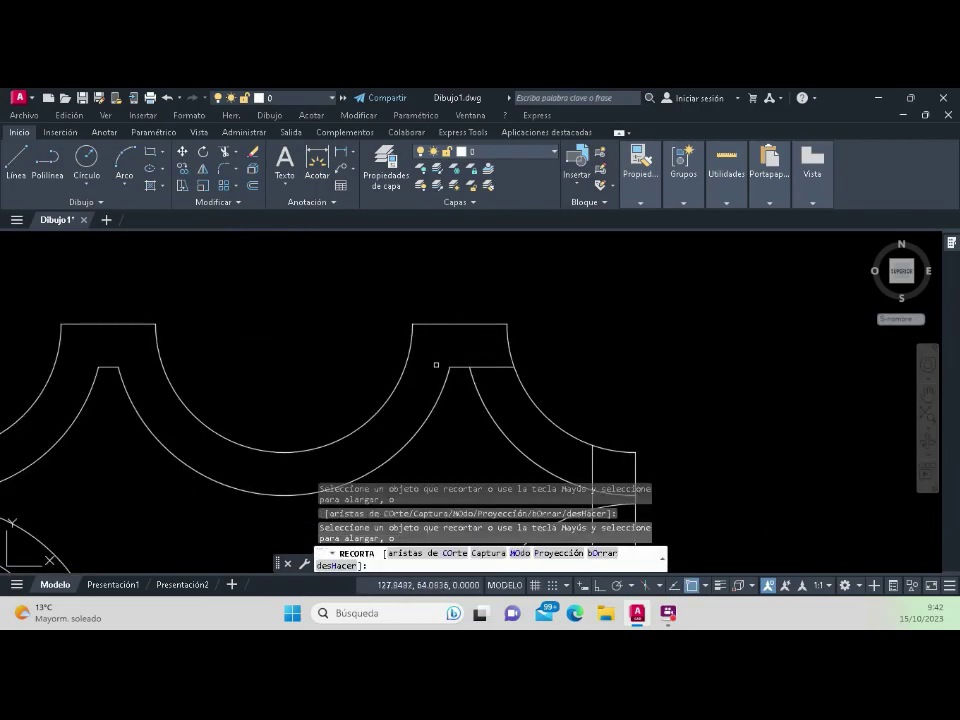
Trim the last leftover segments on the right side and end TRIM.
{"action": "scroll", "coordinate": [489, 367], "scroll_direction": "down", "scroll_amount": 5}
{"action": "scroll", "coordinate": [551, 418], "scroll_direction": "up", "scroll_amount": 3}
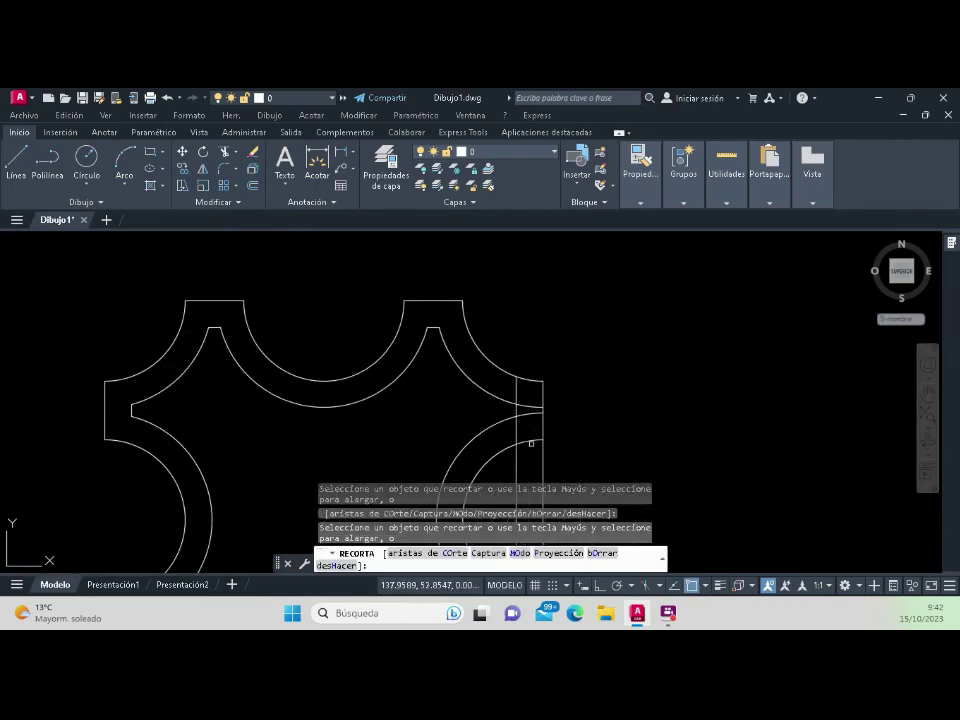
{"action": "left_click", "coordinate": [535, 413]}
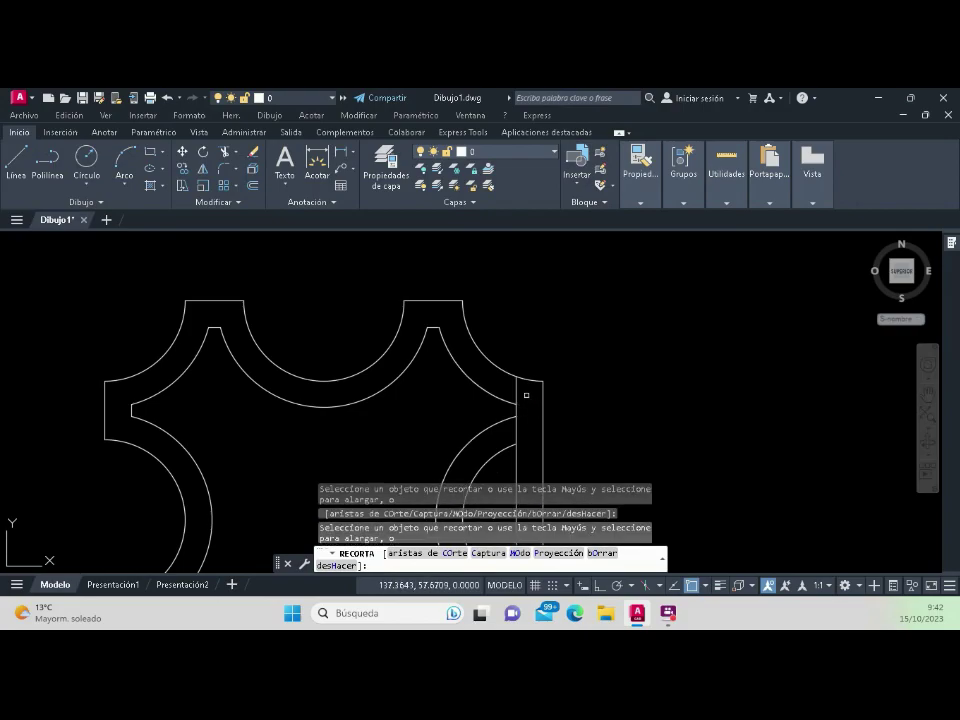
{"action": "left_click", "coordinate": [526, 395]}
{"action": "scroll", "coordinate": [515, 405], "scroll_direction": "down", "scroll_amount": 2}
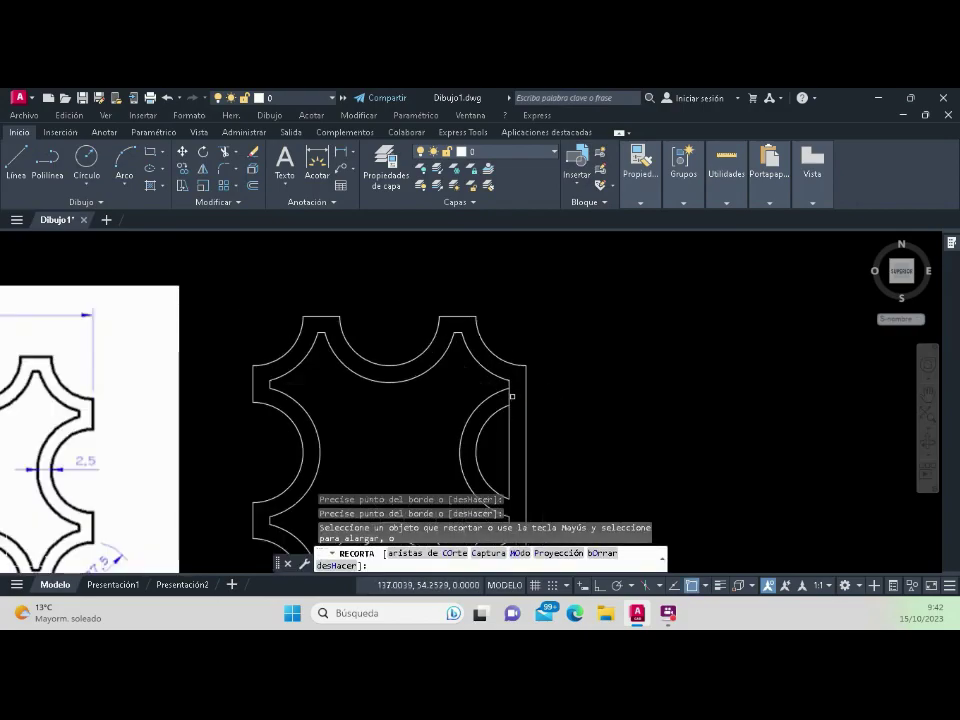
{"action": "key", "text": "Return"}
{"action": "scroll", "coordinate": [510, 395], "scroll_direction": "down", "scroll_amount": 3}
{"action": "scroll", "coordinate": [508, 392], "scroll_direction": "up", "scroll_amount": 3}
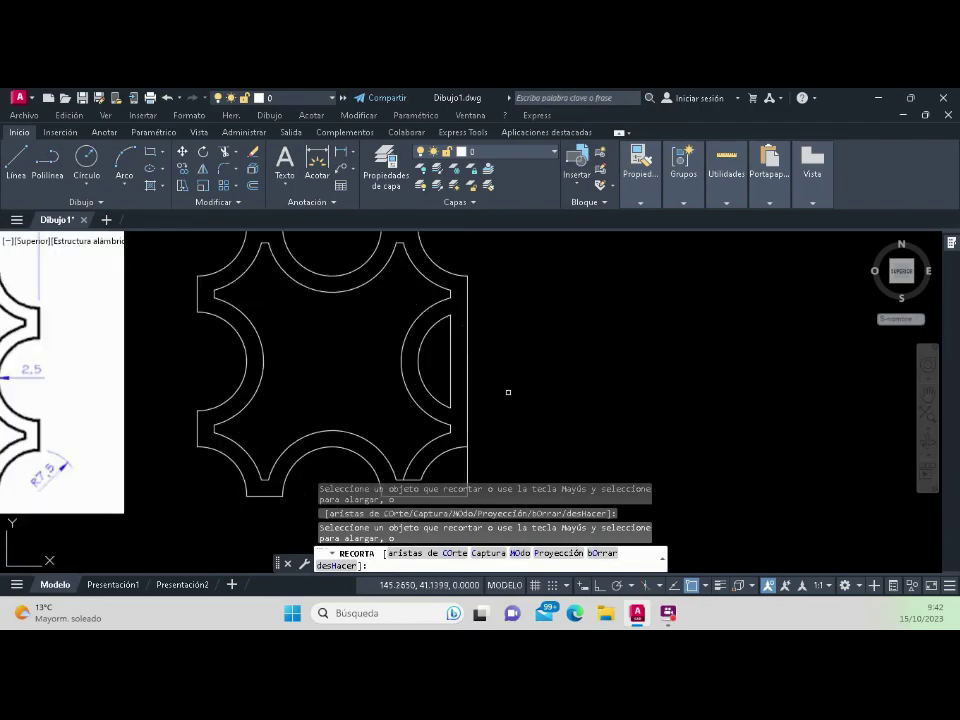
{"action": "key", "text": "Return"}
{"action": "scroll", "coordinate": [480, 410], "scroll_direction": "up", "scroll_amount": 2}
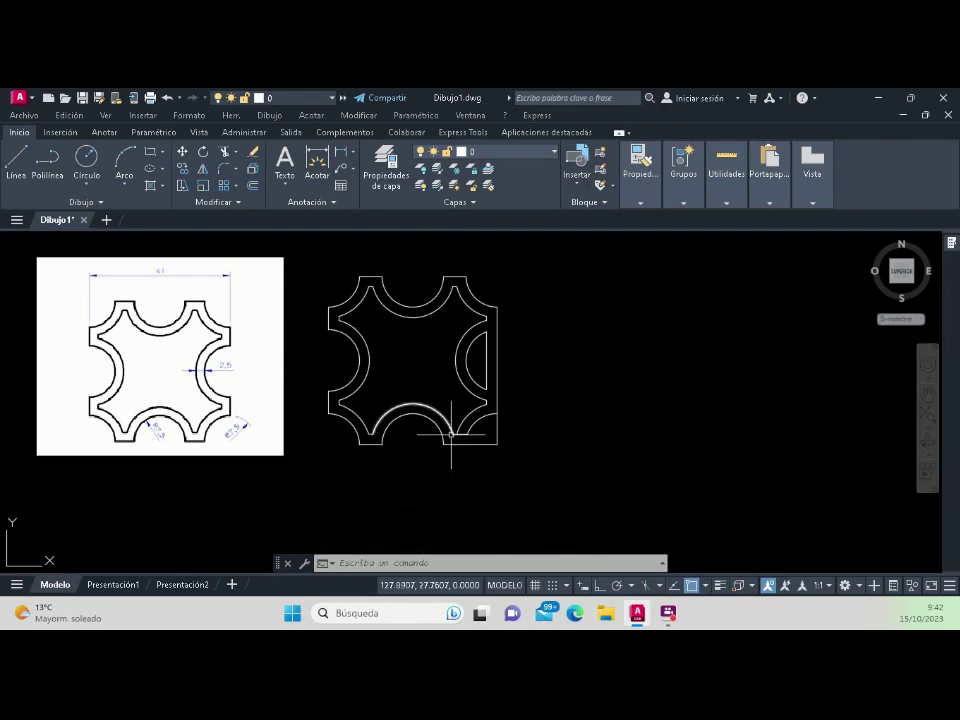
{"action": "scroll", "coordinate": [454, 431], "scroll_direction": "up", "scroll_amount": 2}
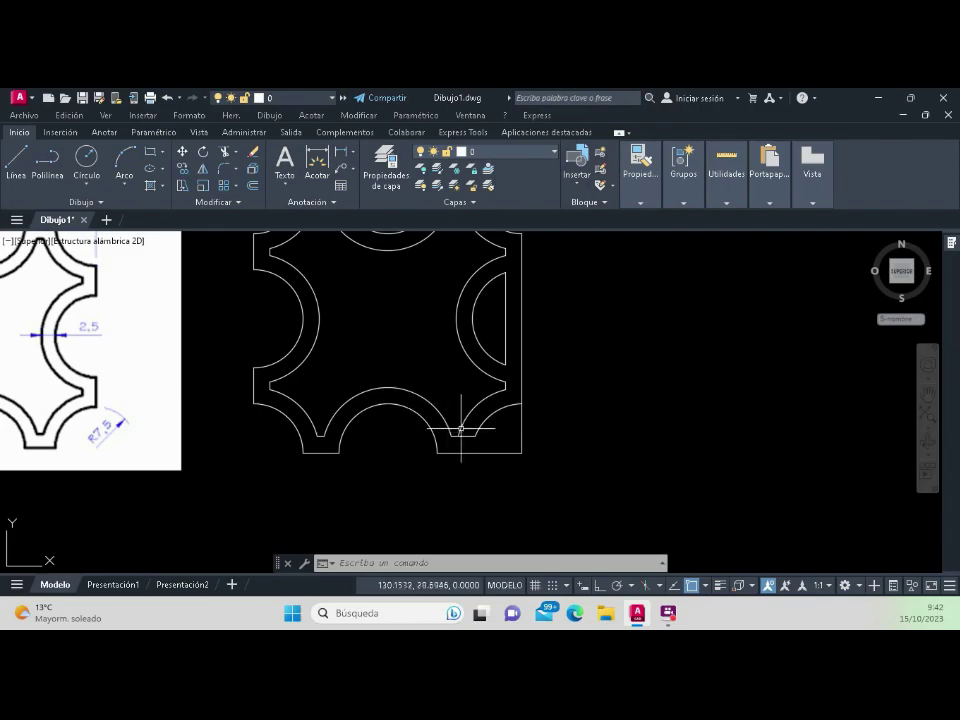
Extend the lower-right notch arc to the bottom edge, undoing the first full-circle result.
{"action": "left_click", "coordinate": [237, 158]}
{"action": "left_click", "coordinate": [250, 203]}
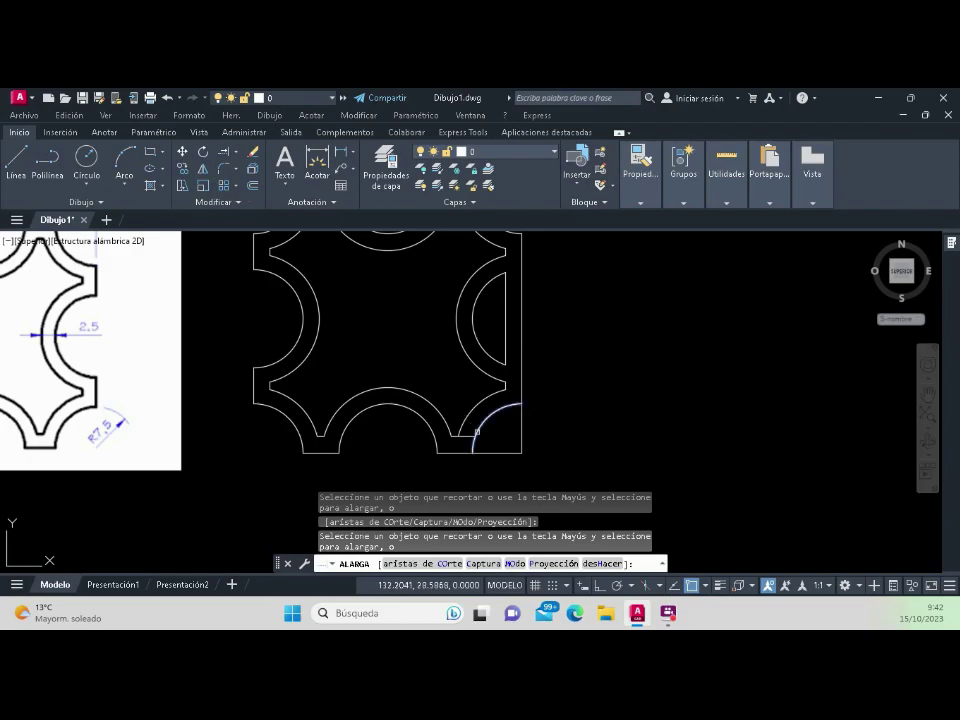
{"action": "left_click", "coordinate": [509, 407]}
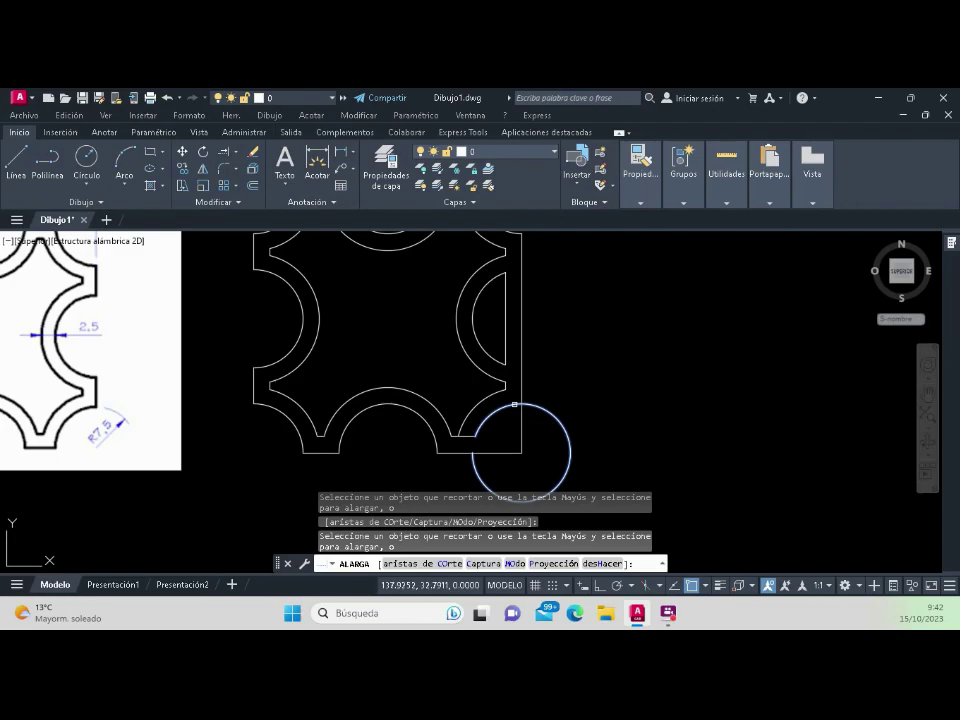
{"action": "key", "text": "ctrl+z"}
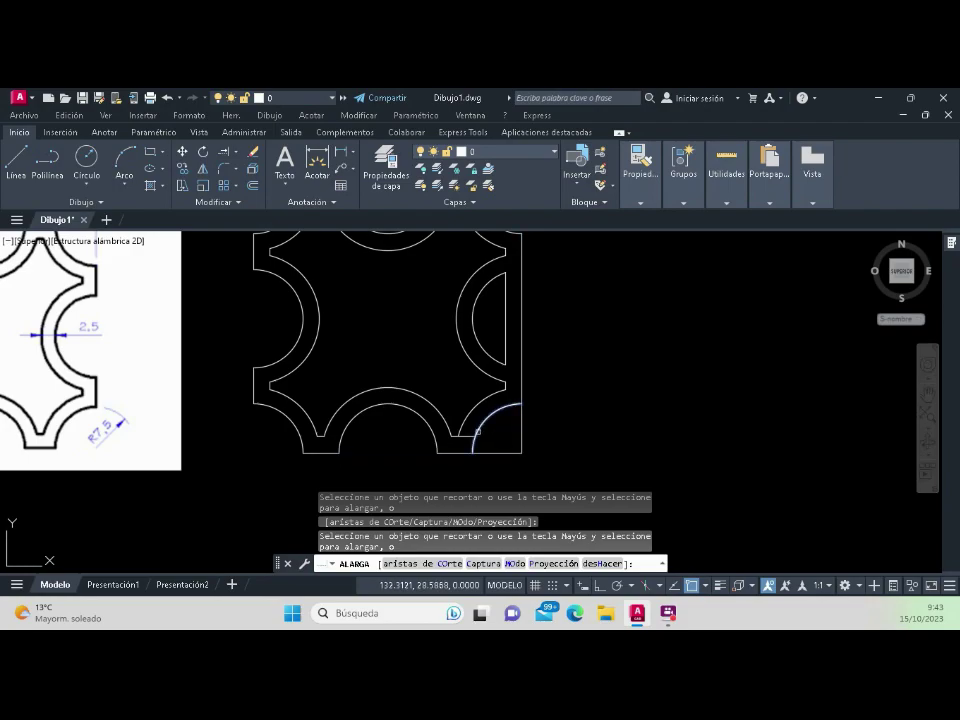
{"action": "left_click", "coordinate": [478, 431]}
{"action": "key", "text": "Return"}
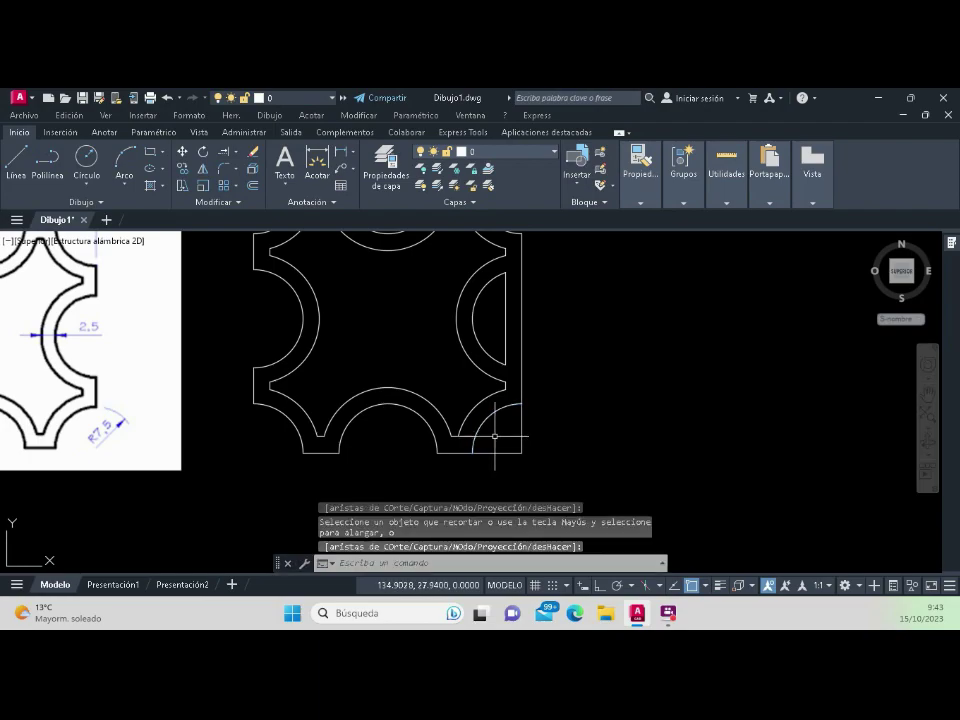
{"action": "left_click", "coordinate": [238, 162]}
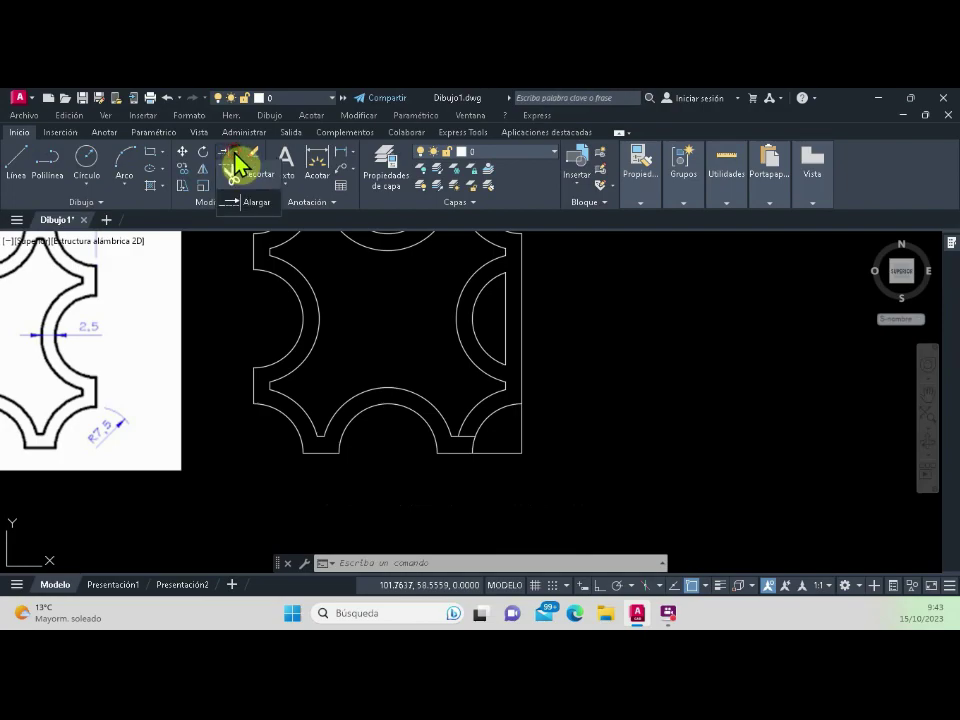
Trim the short leftover line at the bottom-right corner notch.
{"action": "left_click", "coordinate": [240, 168]}
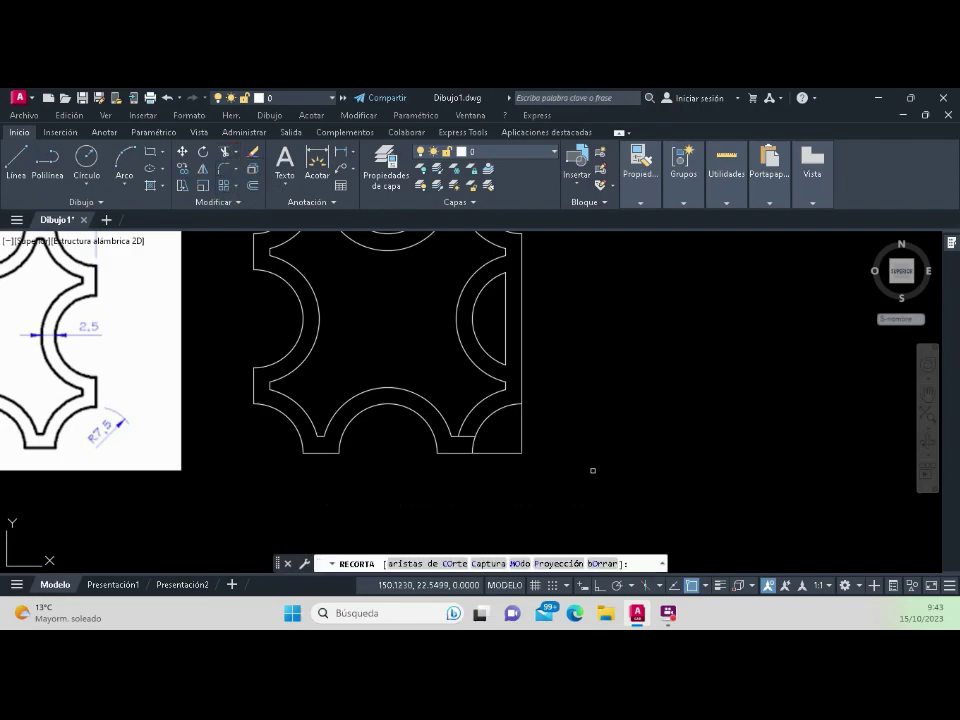
{"action": "left_click", "coordinate": [521, 443]}
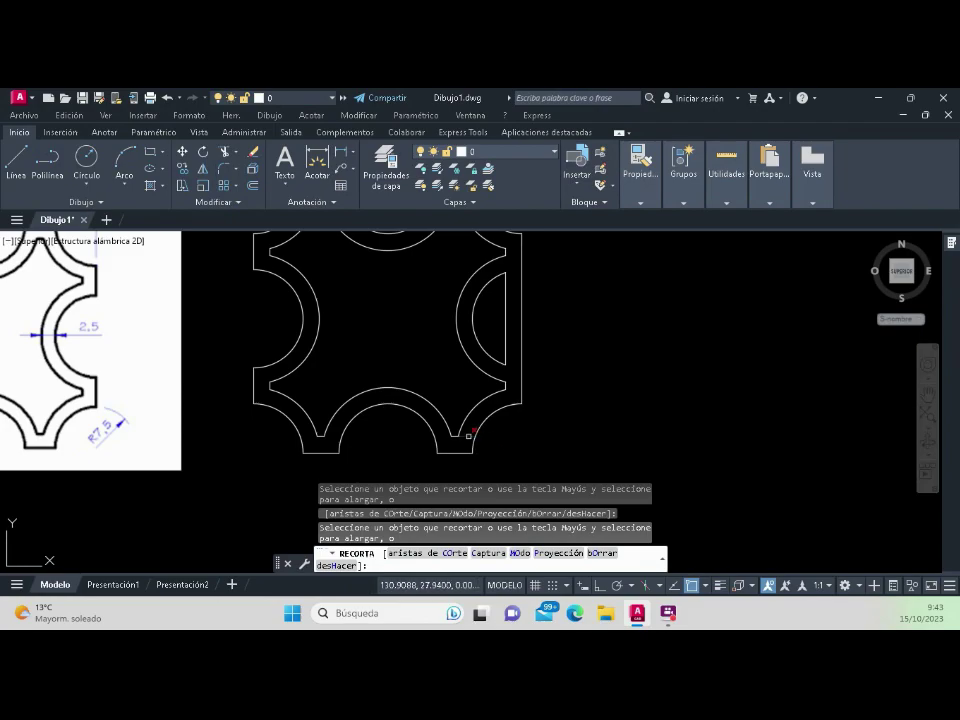
{"action": "key", "text": "Return"}
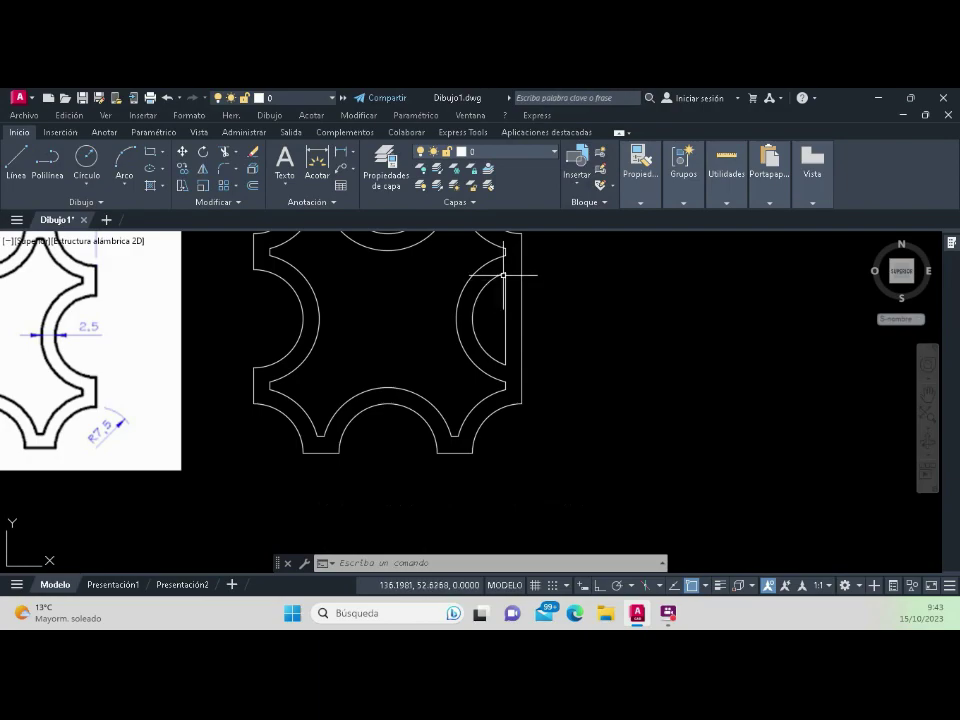
{"action": "key", "text": "ctrl+z"}
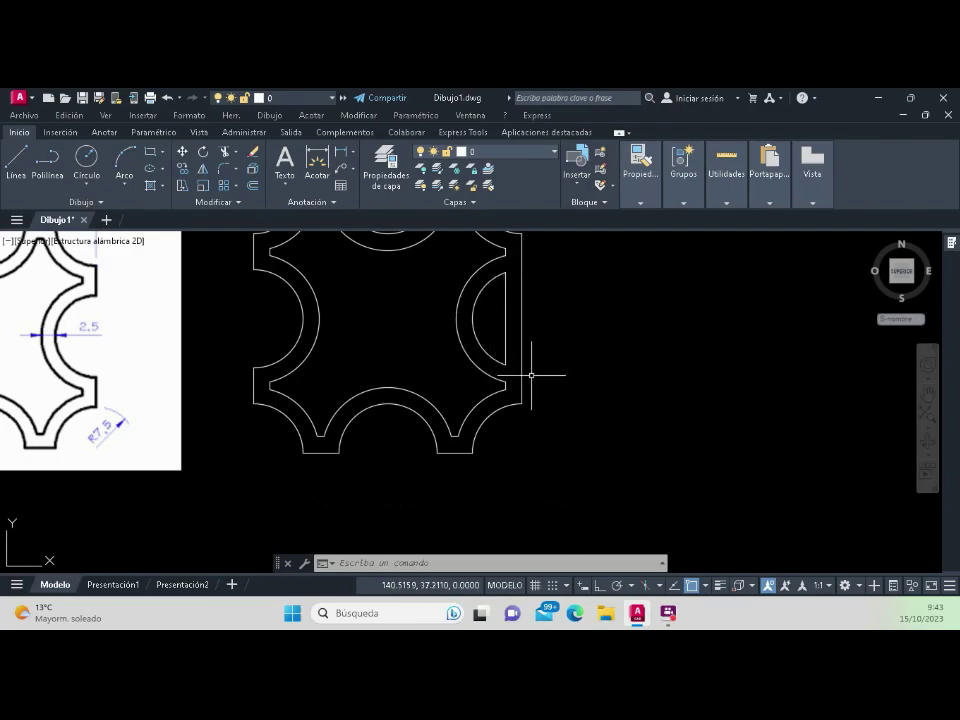
Attempt to extend the right notch arc with Extend, then end the command.
{"action": "left_click", "coordinate": [238, 152]}
{"action": "left_click", "coordinate": [242, 193]}
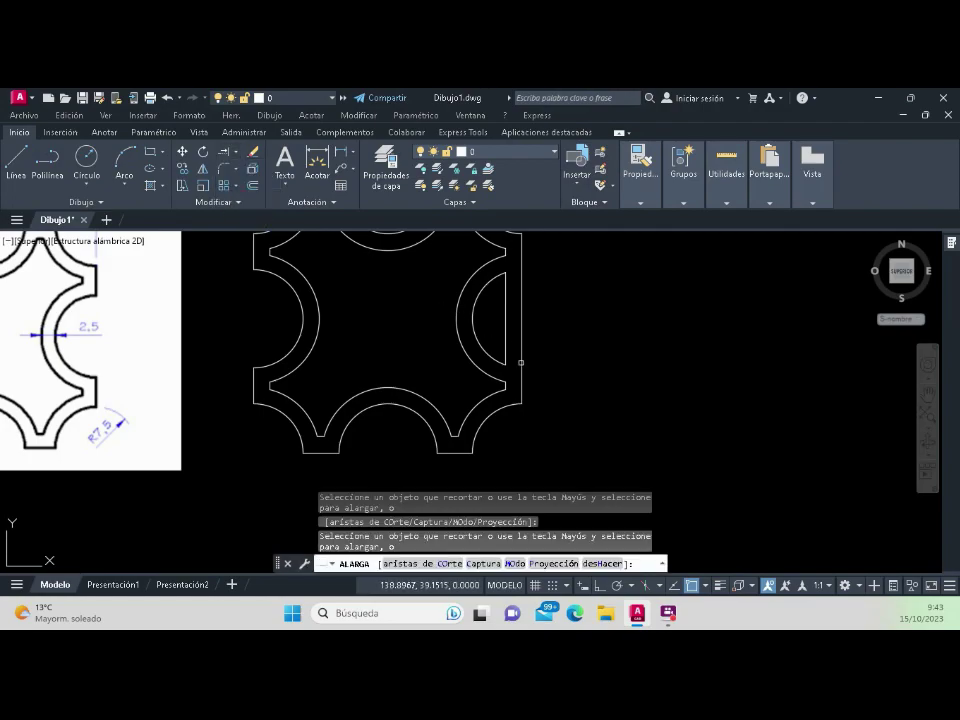
{"action": "left_click", "coordinate": [520, 363]}
{"action": "left_click", "coordinate": [495, 354]}
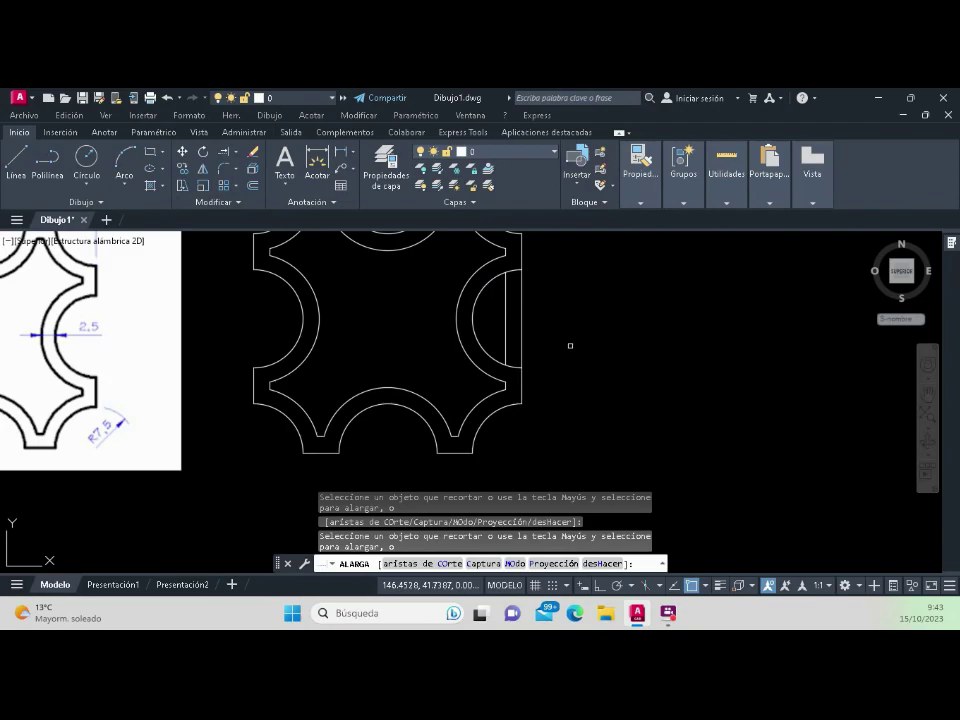
{"action": "key", "text": "Return"}
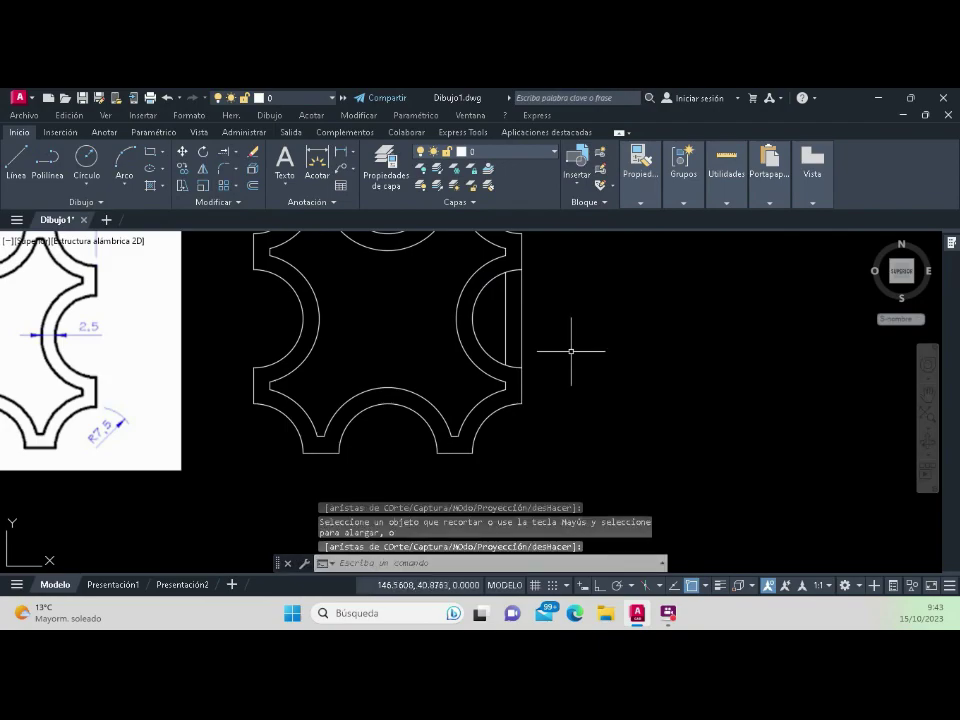
Delete the stray vertical line inside the right notch.
{"action": "scroll", "coordinate": [540, 390], "scroll_direction": "down", "scroll_amount": 3}
{"action": "scroll", "coordinate": [535, 385], "scroll_direction": "up", "scroll_amount": 3}
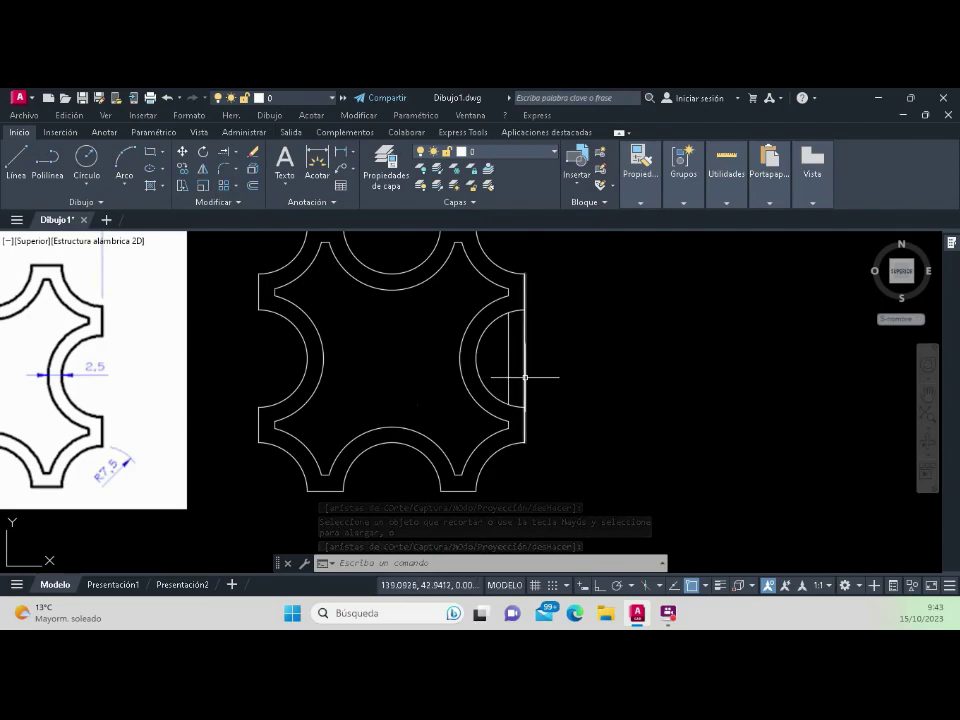
{"action": "left_click", "coordinate": [508, 378]}
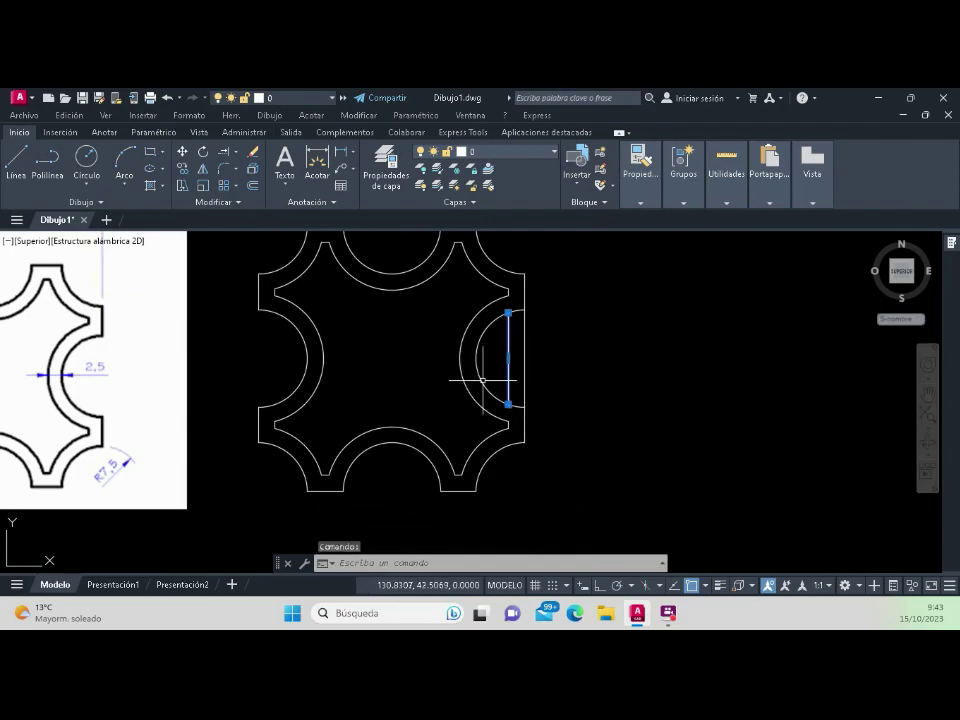
{"action": "key", "text": "Delete"}
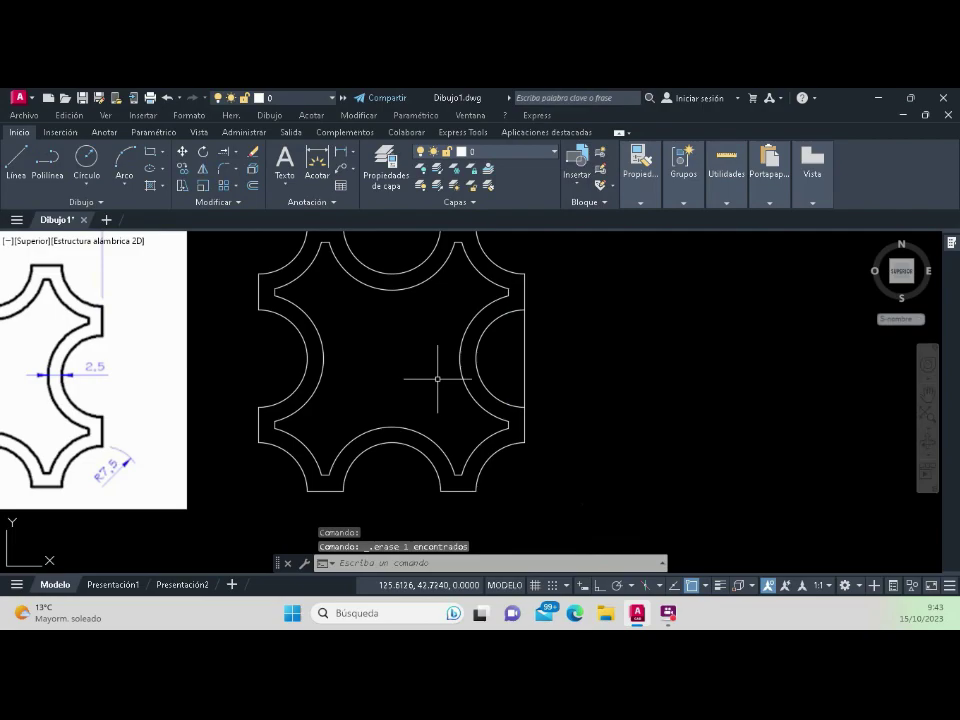
Trim the straight outer edge piece crossing the right notch.
{"action": "scroll", "coordinate": [437, 379], "scroll_direction": "down", "scroll_amount": 3}
{"action": "scroll", "coordinate": [432, 358], "scroll_direction": "up", "scroll_amount": 1}
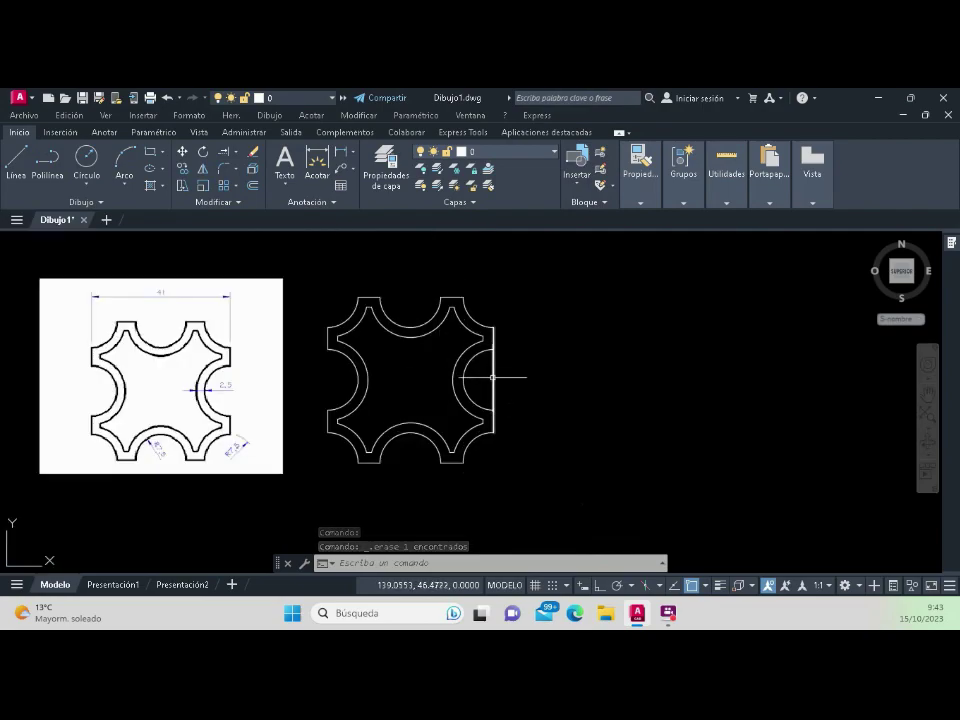
{"action": "left_click", "coordinate": [225, 153]}
{"action": "left_click", "coordinate": [493, 360]}
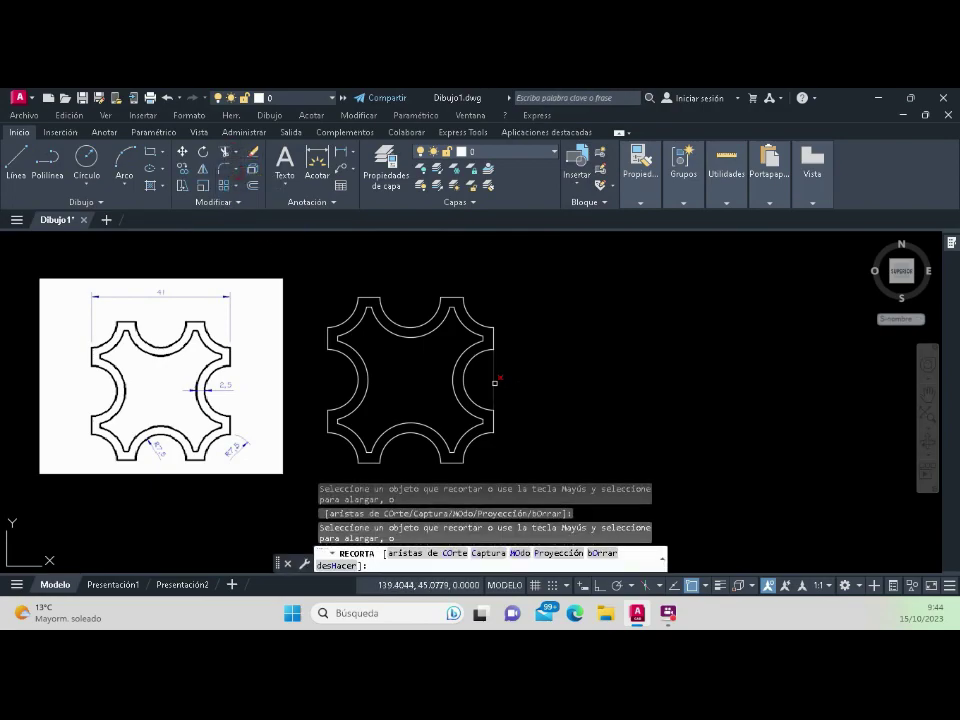
{"action": "key", "text": "super+e"}
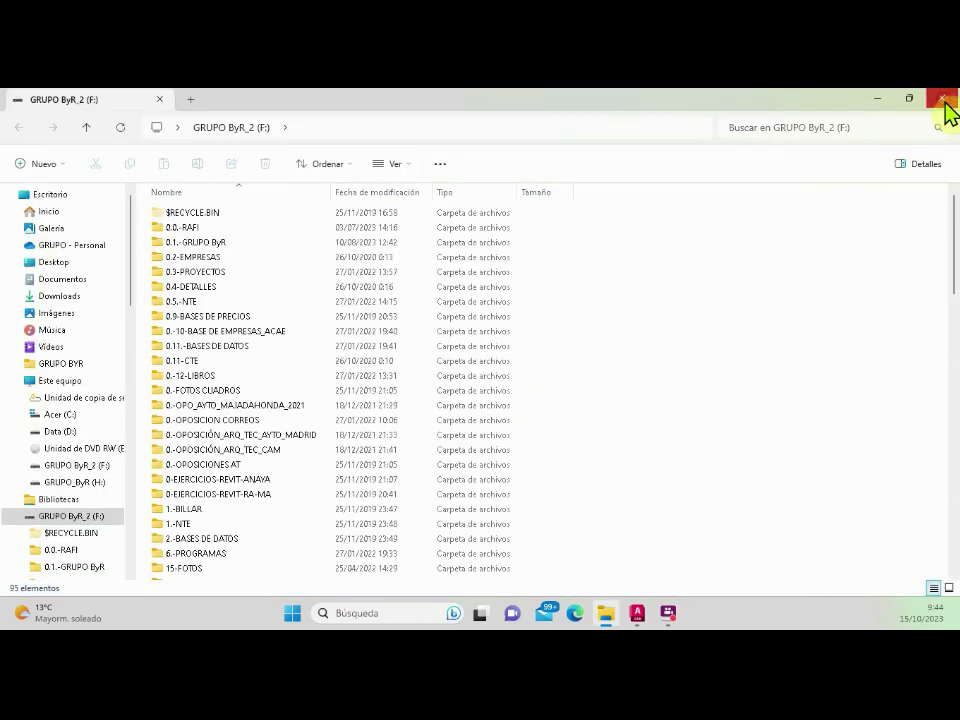
{"action": "left_click", "coordinate": [942, 99]}
{"action": "key", "text": "Return"}
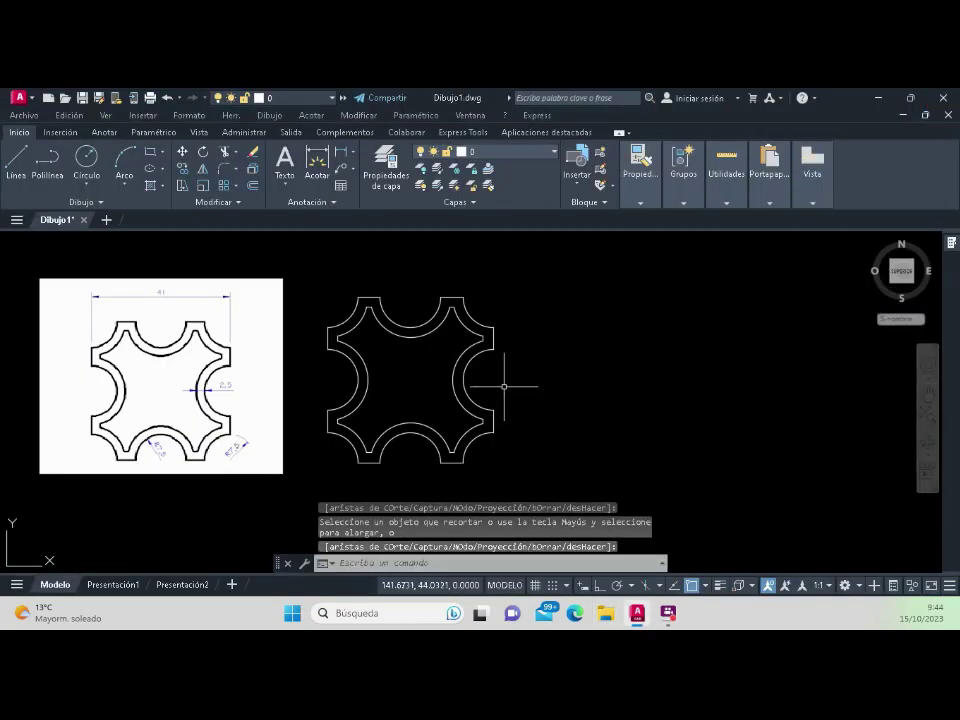
{"action": "scroll", "coordinate": [504, 386], "scroll_direction": "down", "scroll_amount": 2}
{"action": "scroll", "coordinate": [492, 396], "scroll_direction": "up", "scroll_amount": 2}
{"action": "scroll", "coordinate": [405, 368], "scroll_direction": "up", "scroll_amount": 2}
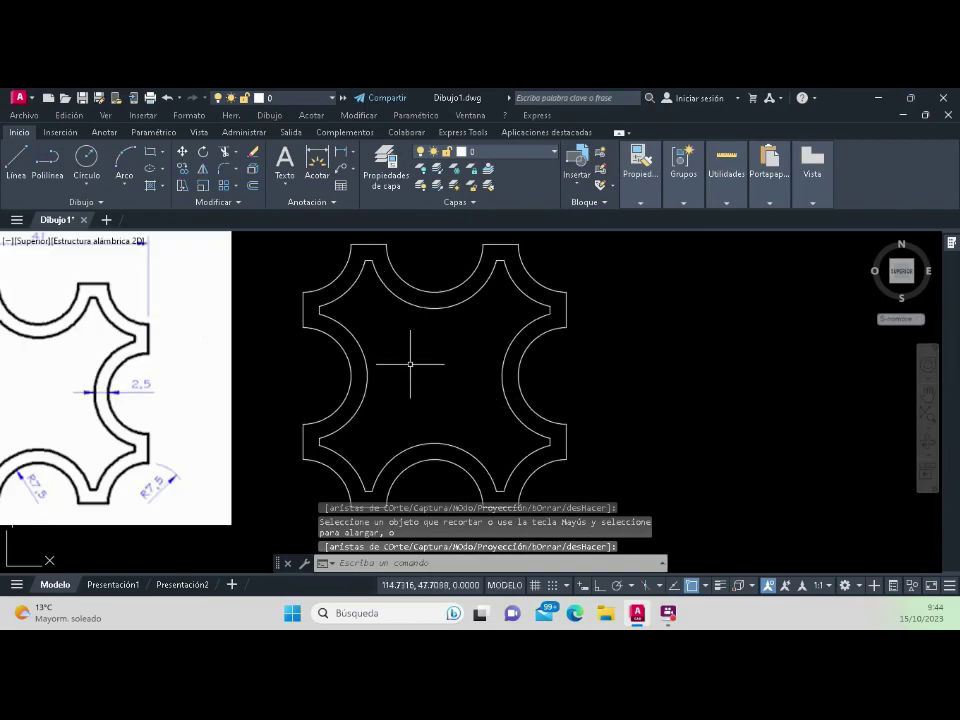
{"action": "scroll", "coordinate": [410, 364], "scroll_direction": "down", "scroll_amount": 2}
{"action": "scroll", "coordinate": [405, 362], "scroll_direction": "up", "scroll_amount": 1}
{"action": "scroll", "coordinate": [405, 364], "scroll_direction": "up", "scroll_amount": 2}
{"action": "scroll", "coordinate": [409, 364], "scroll_direction": "up", "scroll_amount": 3}
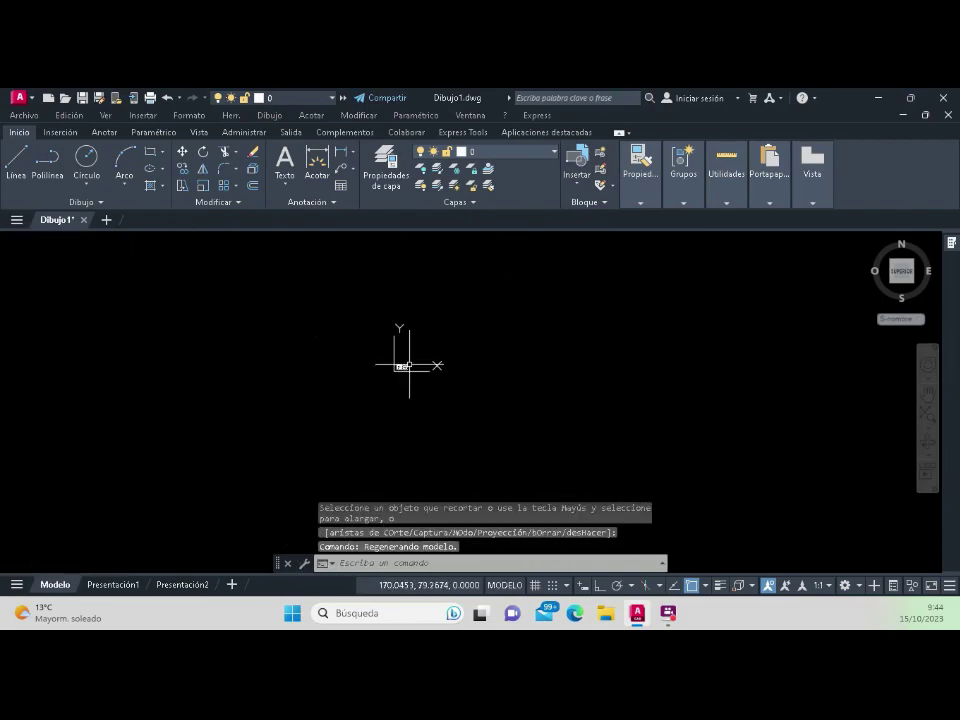
{"action": "scroll", "coordinate": [395, 368], "scroll_direction": "down", "scroll_amount": 4}
{"action": "scroll", "coordinate": [360, 377], "scroll_direction": "up", "scroll_amount": 3}
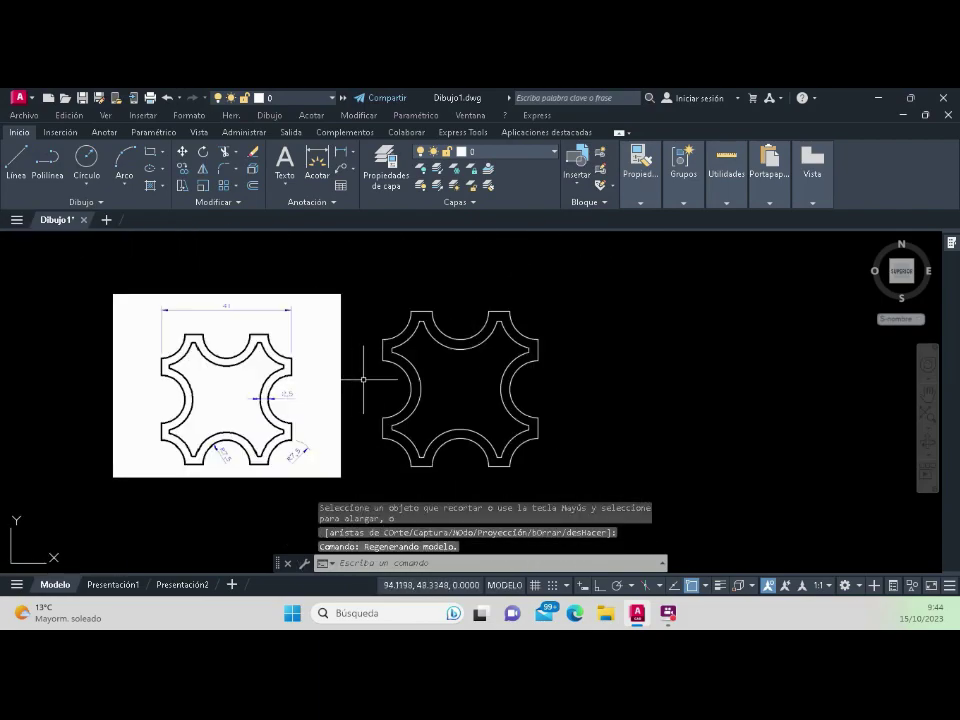